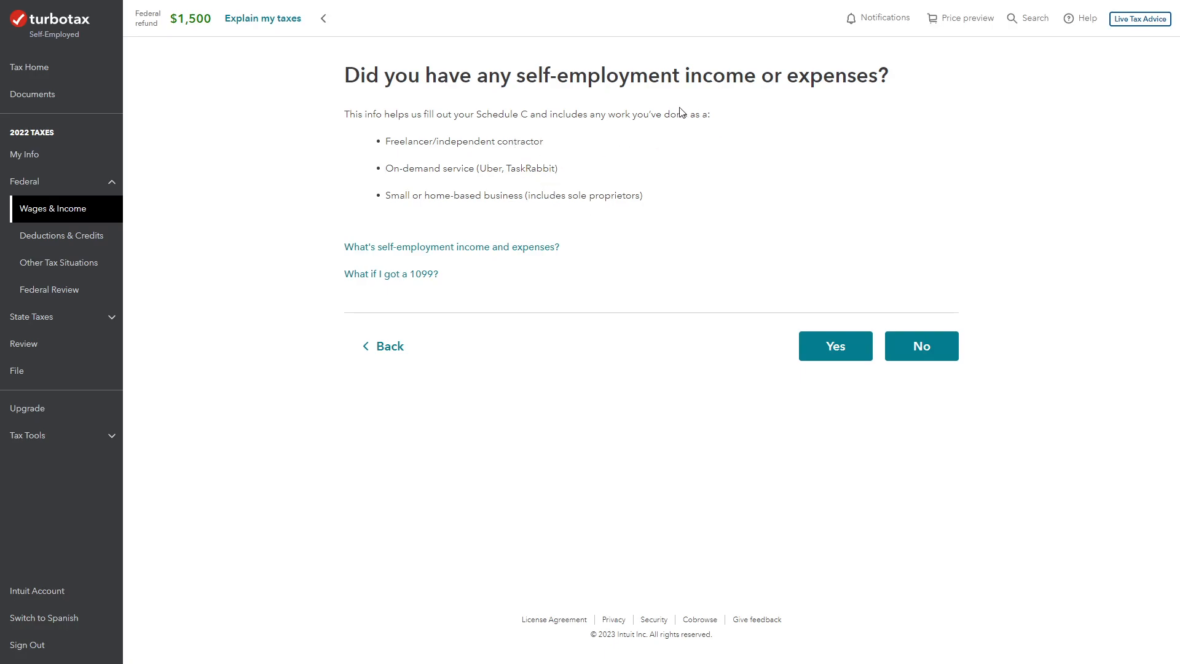
Report self-employment income with Furniture as the type of work, and reject the suggested Furniture making match
{"action": "left_click", "coordinate": [826, 352]}
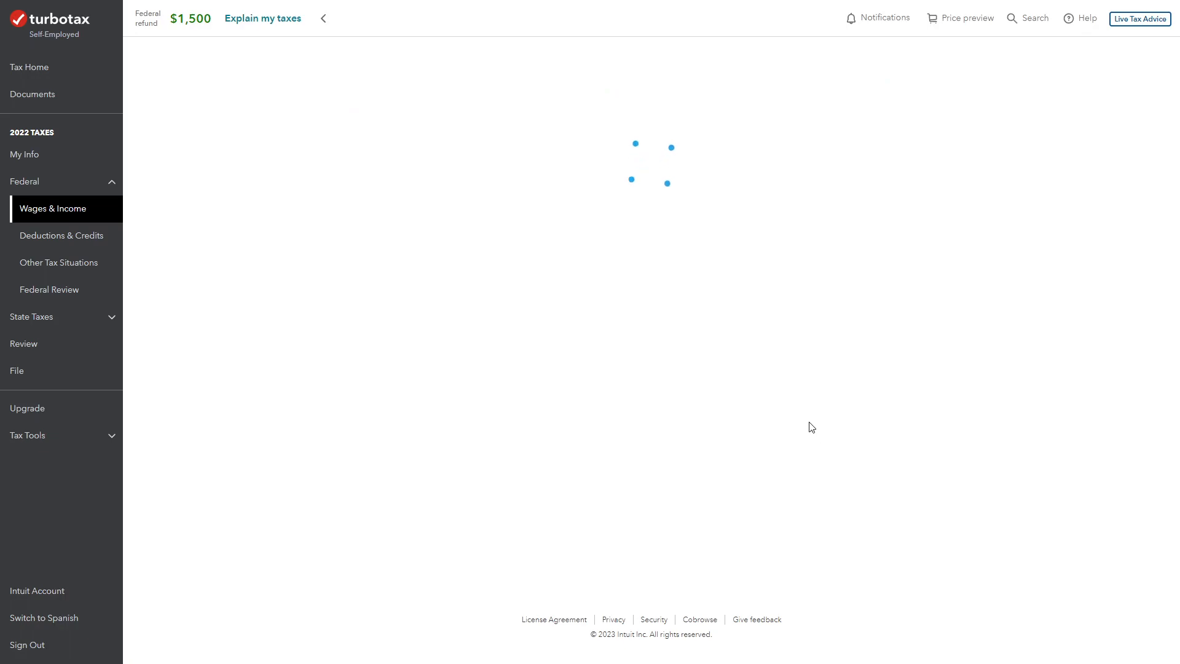
{"action": "left_click", "coordinate": [528, 159]}
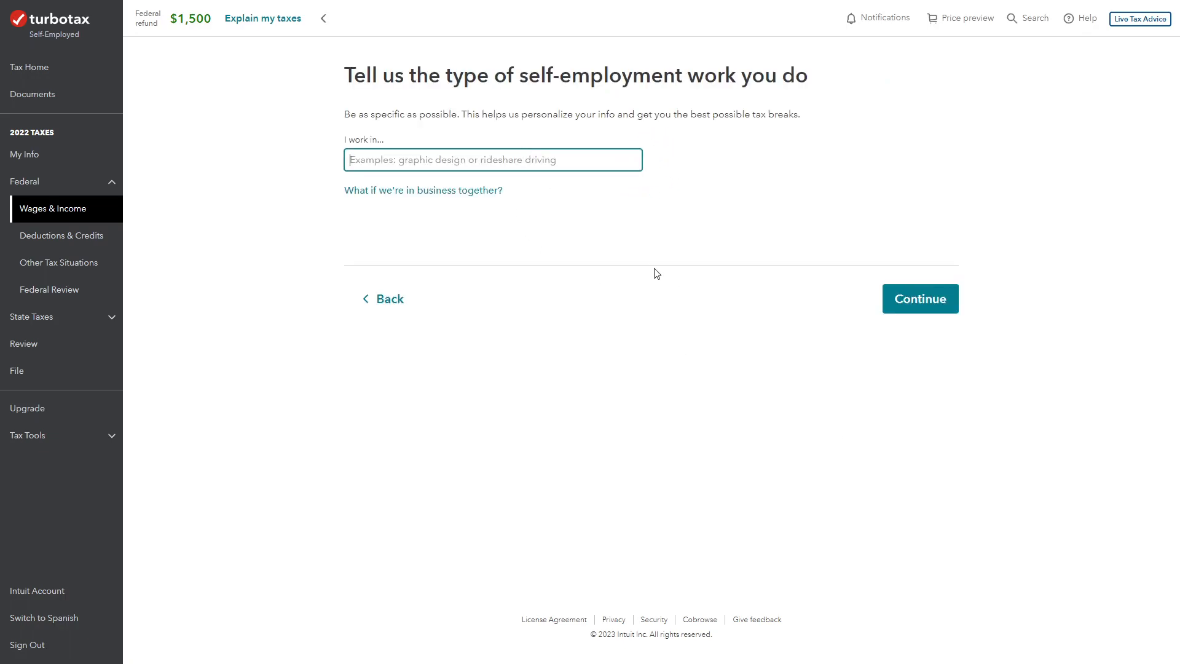
{"action": "type", "text": "Furniture"}
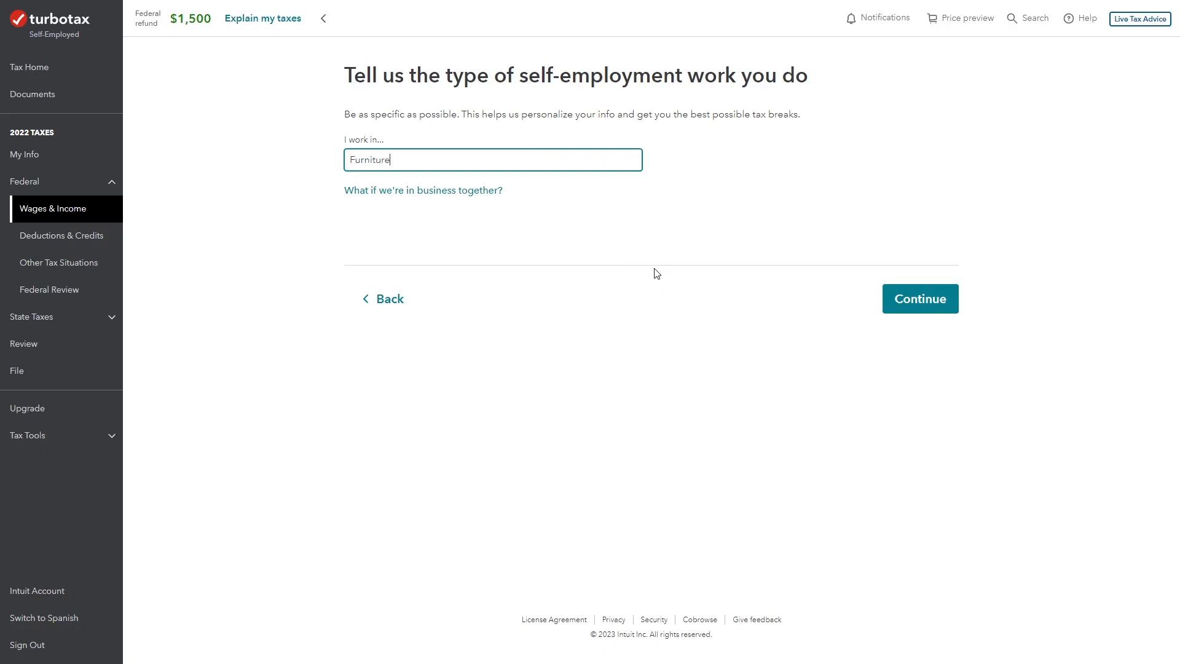
{"action": "left_click", "coordinate": [892, 299]}
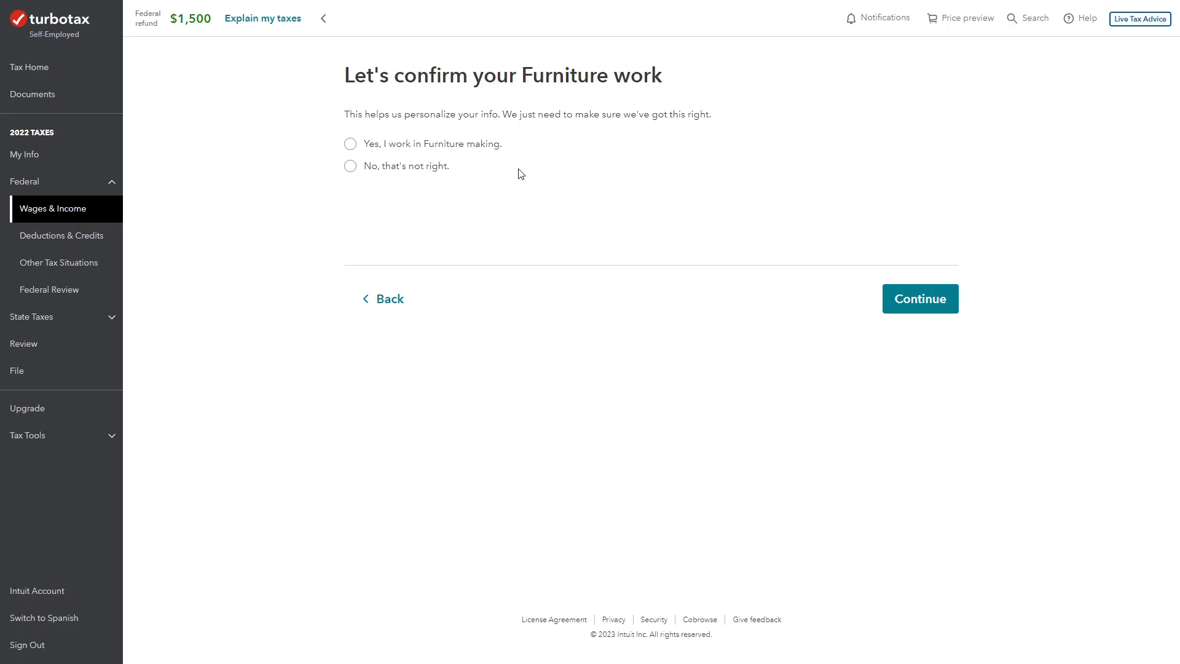
{"action": "left_click", "coordinate": [417, 166]}
{"action": "left_click", "coordinate": [916, 301]}
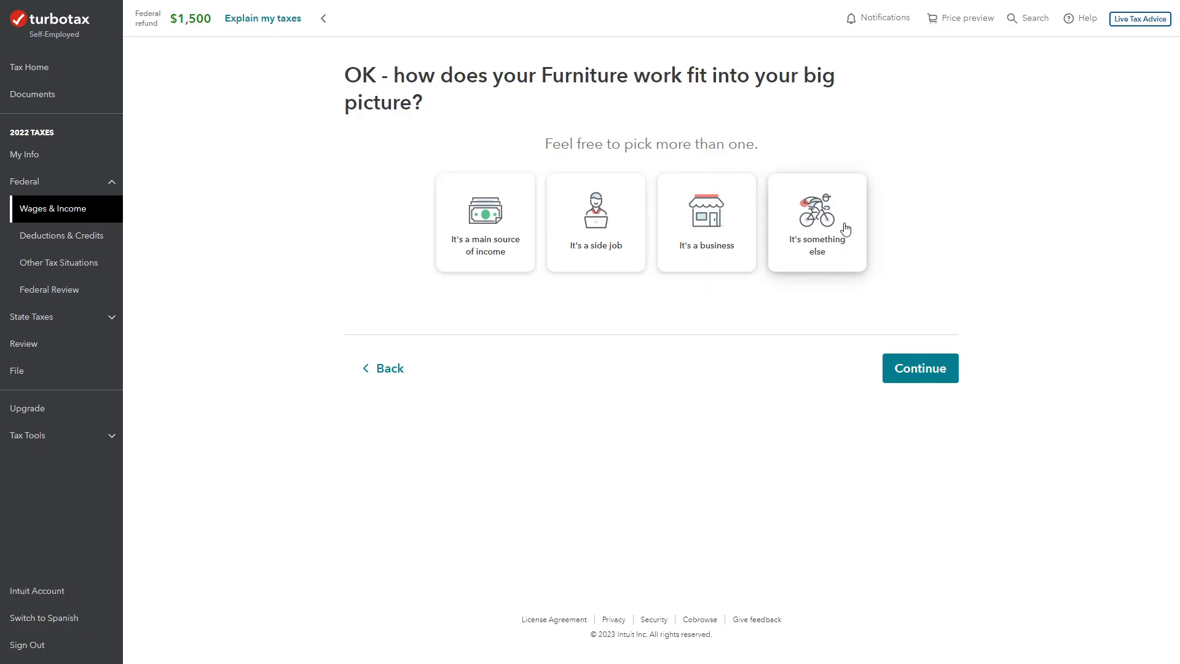
Describe the Furniture work as a business and enter its official LLC name
{"action": "left_click", "coordinate": [707, 259]}
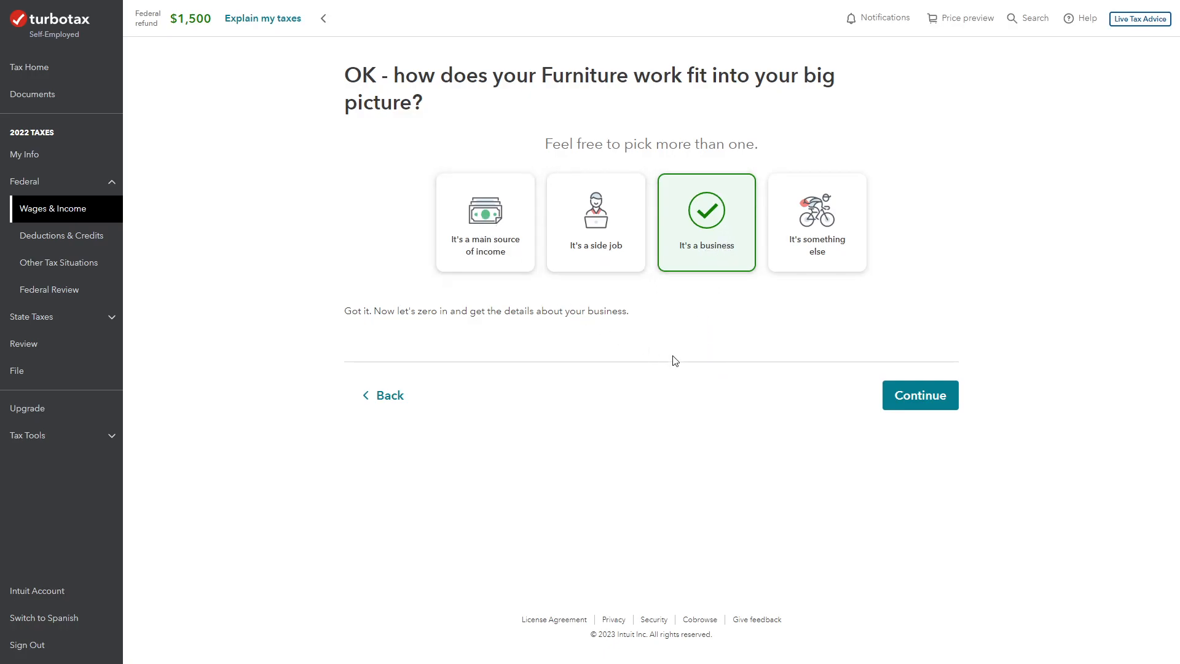
{"action": "left_click", "coordinate": [906, 395]}
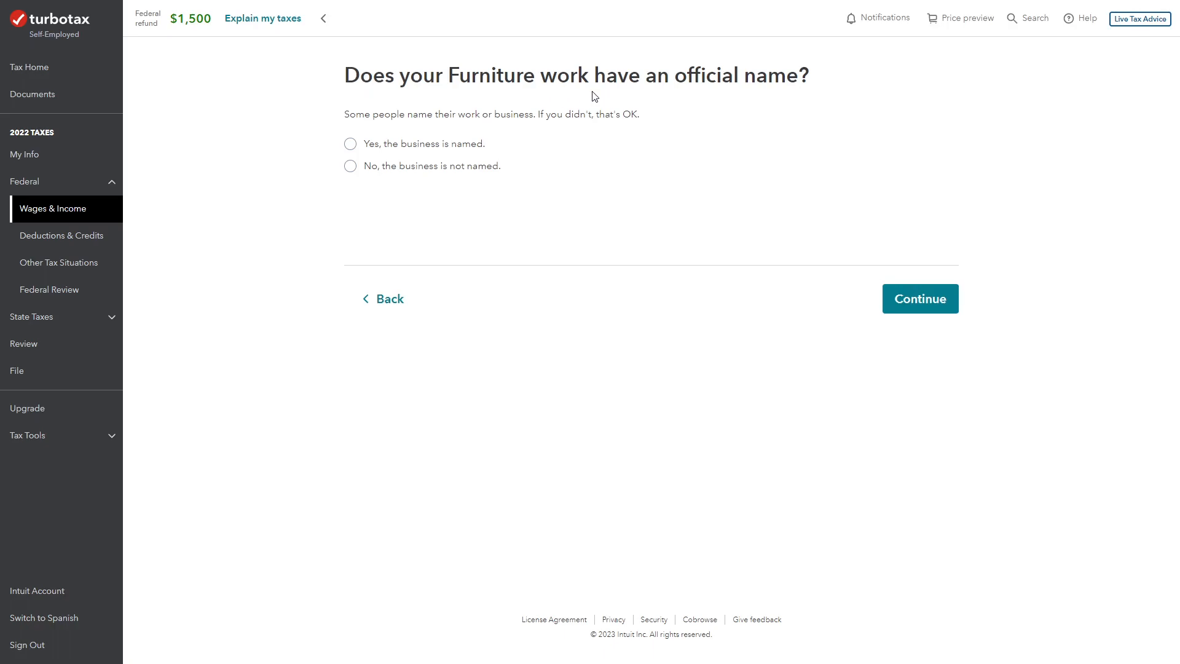
{"action": "left_click", "coordinate": [446, 146]}
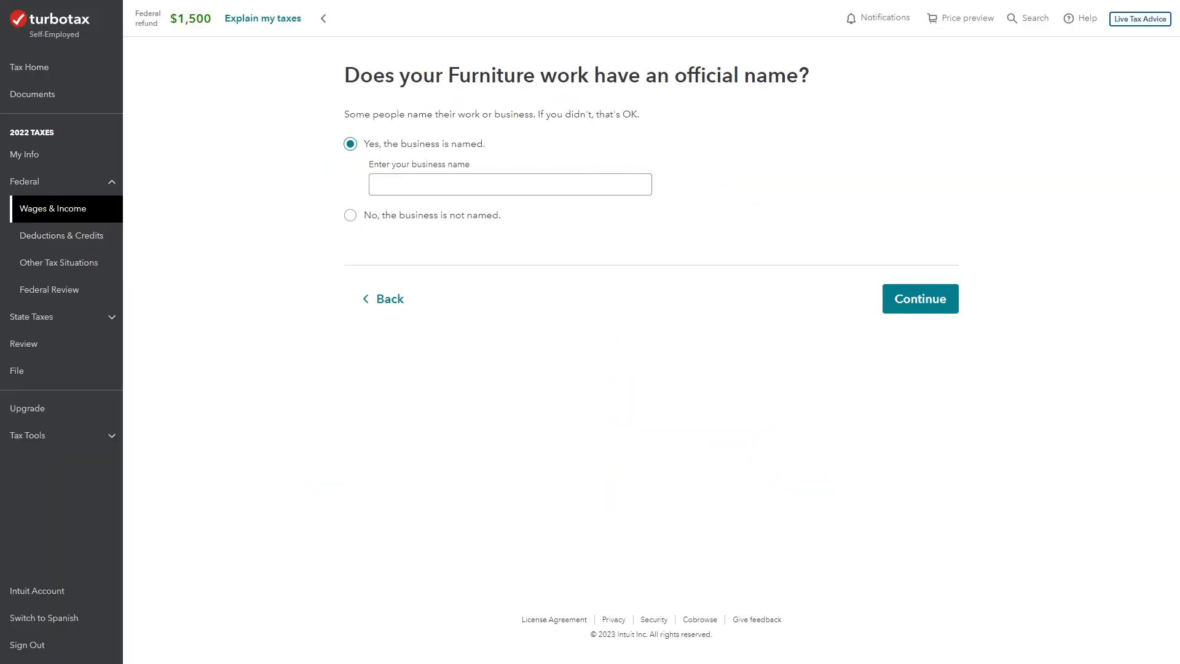
{"action": "left_click", "coordinate": [473, 184]}
{"action": "type", "text": "John Taxpayer Furniture Sales LLC"}
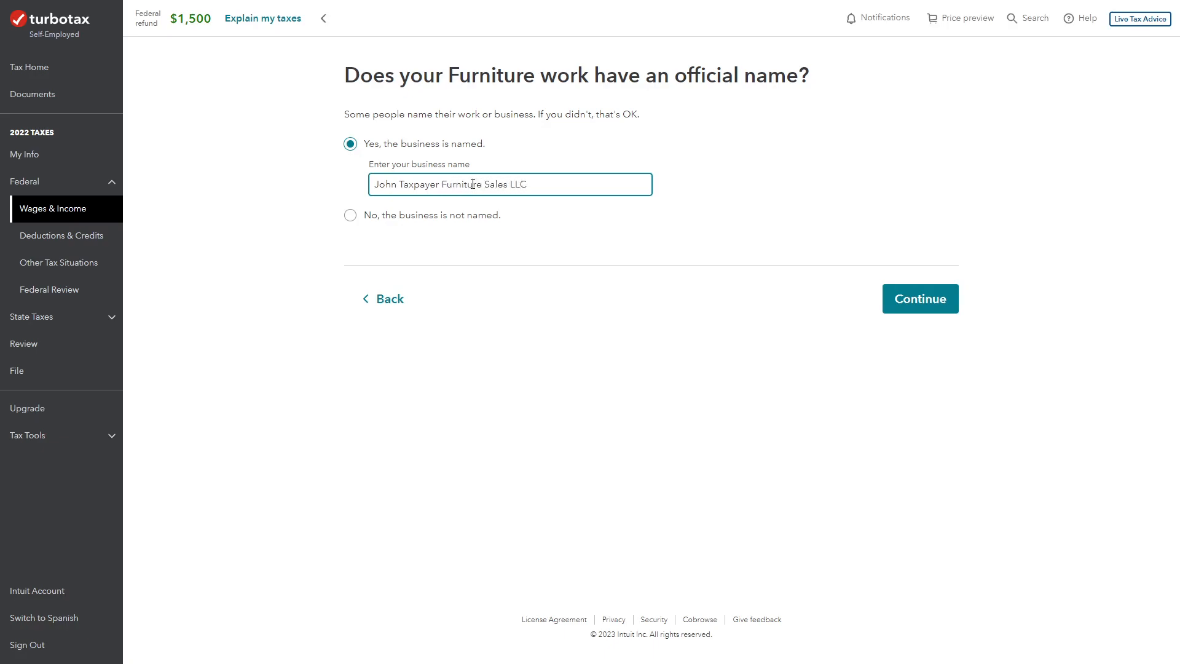
{"action": "left_click", "coordinate": [916, 301]}
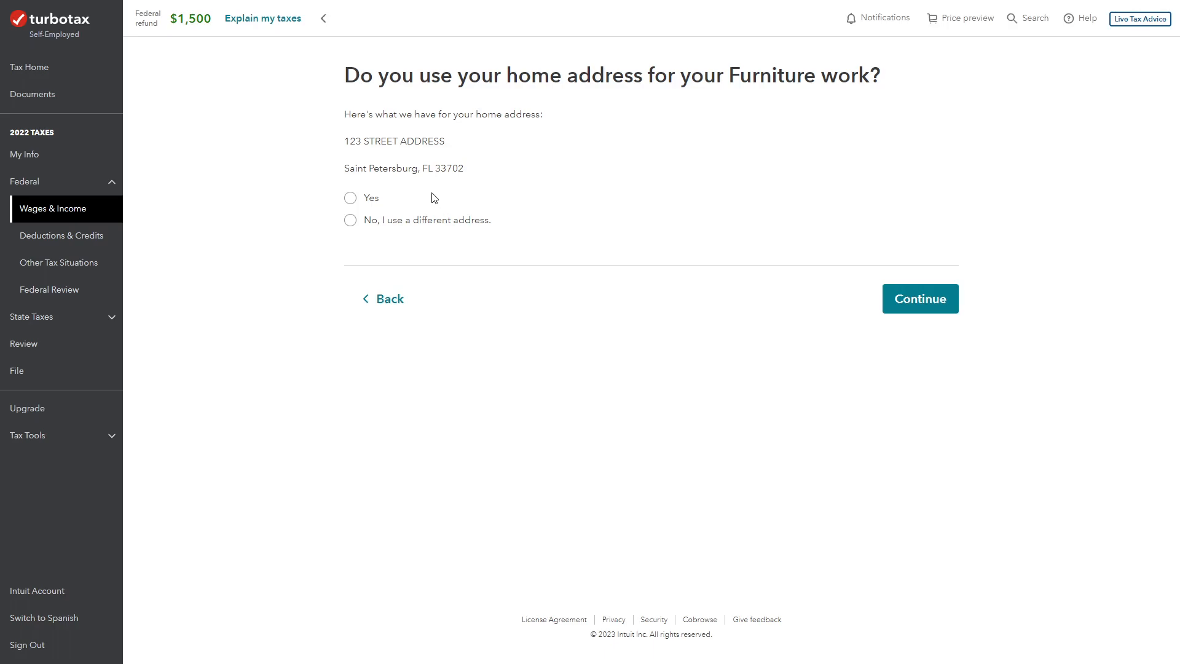
State that the Furniture work uses a different address and fill in the business's street address, city, state and ZIP code
{"action": "left_click", "coordinate": [350, 222]}
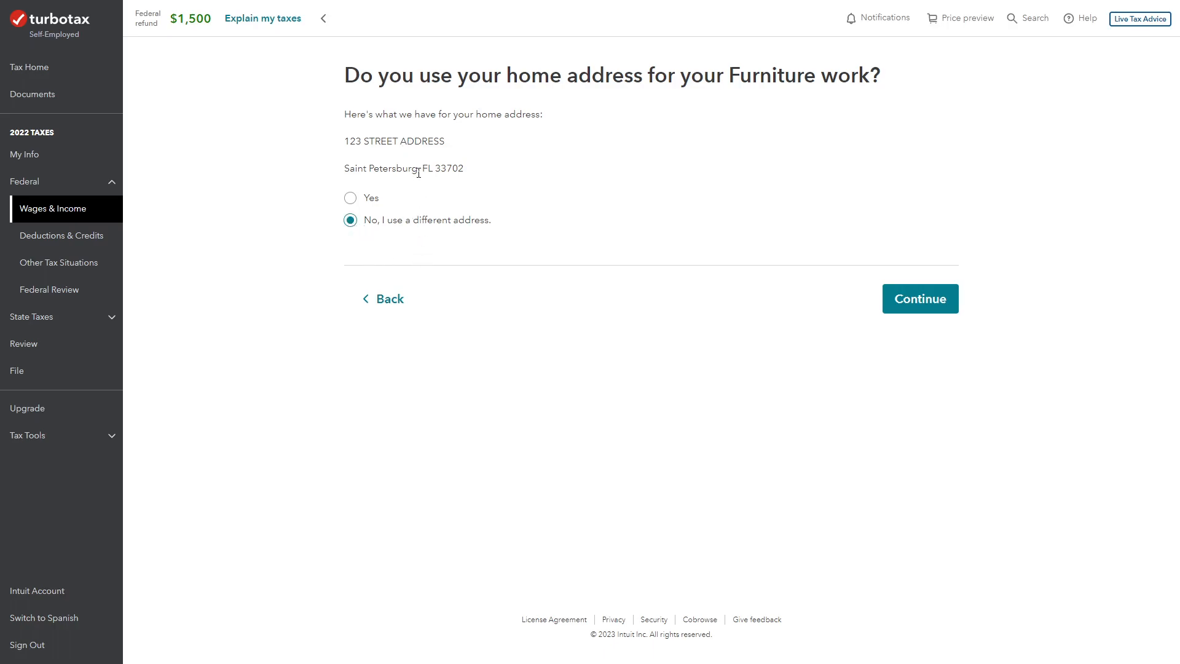
{"action": "left_click", "coordinate": [917, 300]}
{"action": "left_click", "coordinate": [459, 180]}
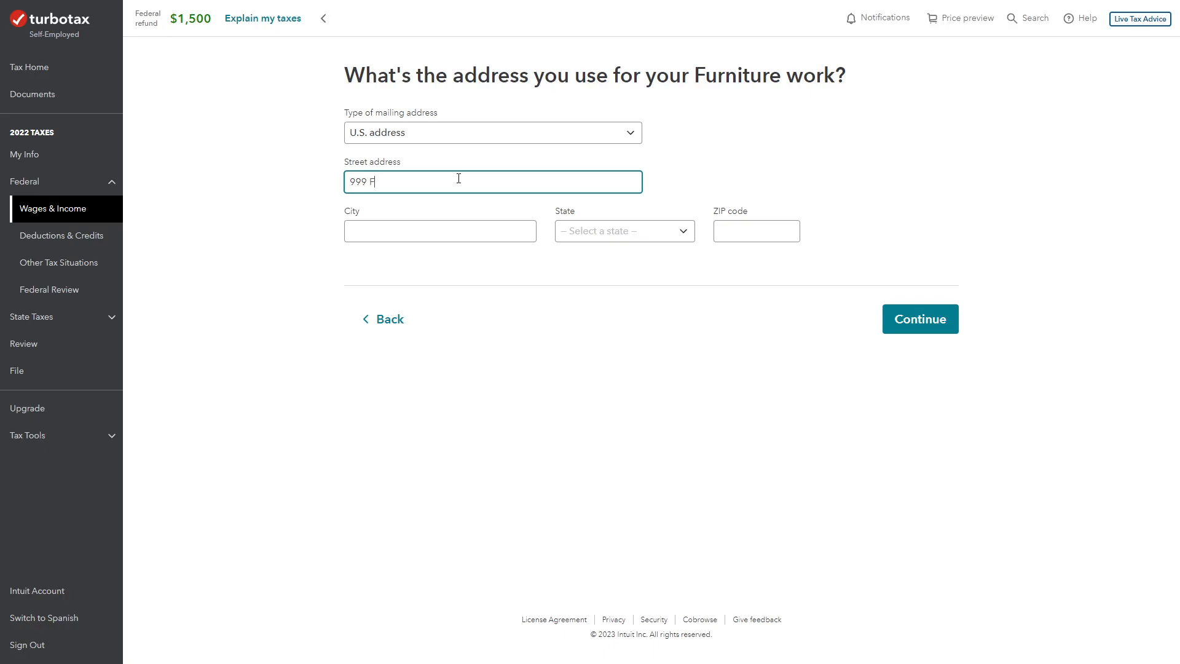
{"action": "type", "text": "eal Address"}
{"action": "key", "text": "Tab"}
{"action": "type", "text": "St Peters"}
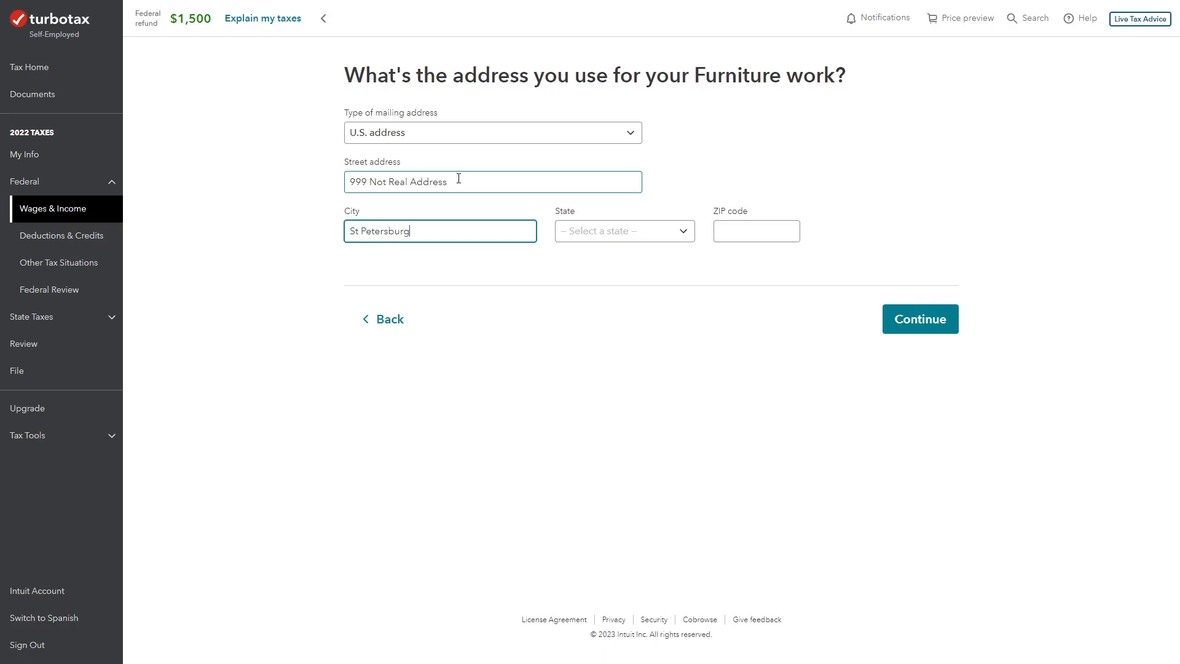
{"action": "key", "text": "Tab"}
{"action": "key", "text": "f"}
{"action": "key", "text": "Tab"}
{"action": "type", "text": "33702"}
{"action": "key", "text": "Tab"}
{"action": "left_click", "coordinate": [888, 318]}
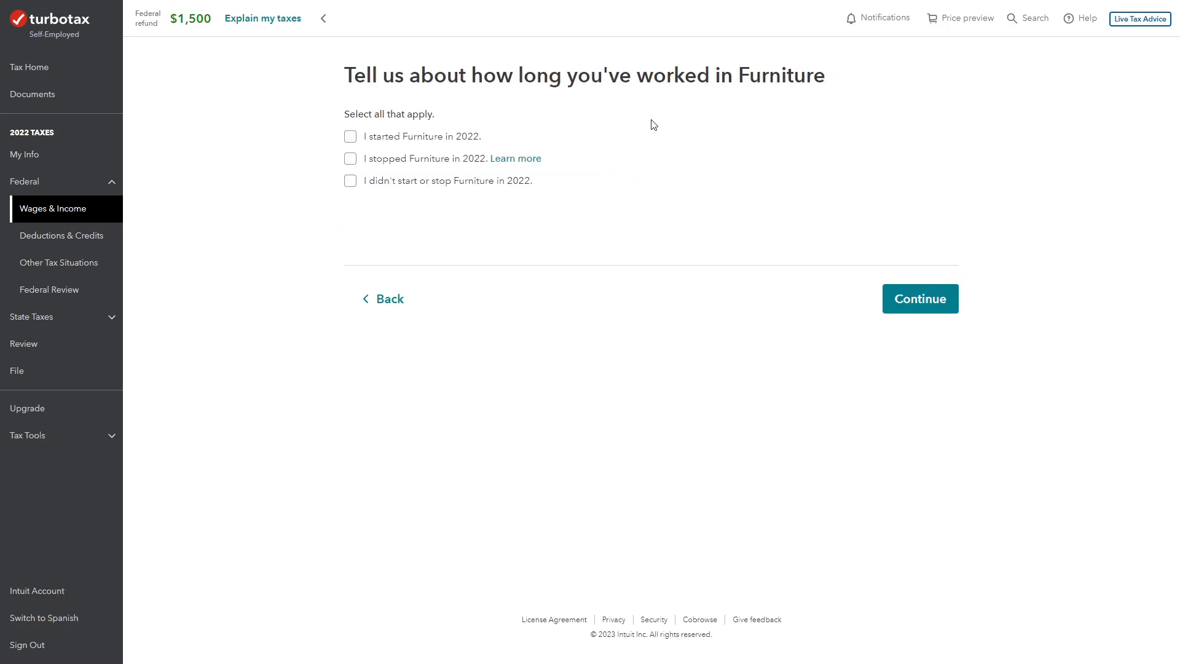
Report that the Furniture work started in 2022, with 02/15/2022 as the start date
{"action": "left_click", "coordinate": [426, 136]}
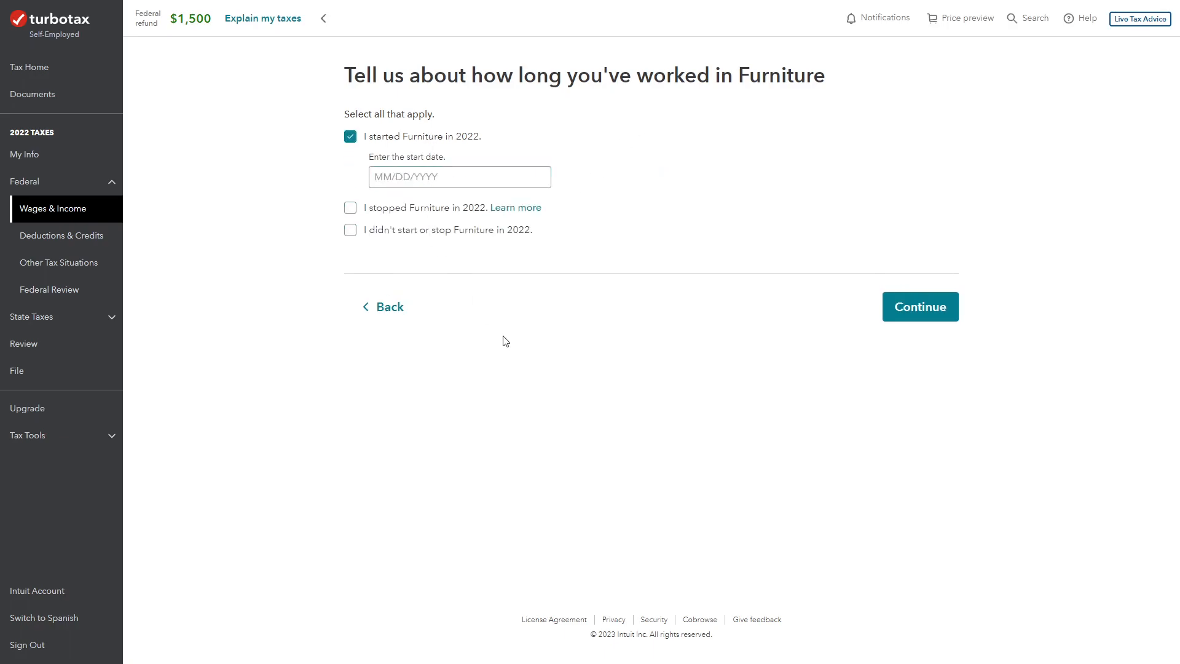
{"action": "left_click", "coordinate": [387, 181]}
{"action": "type", "text": "02/15/2022"}
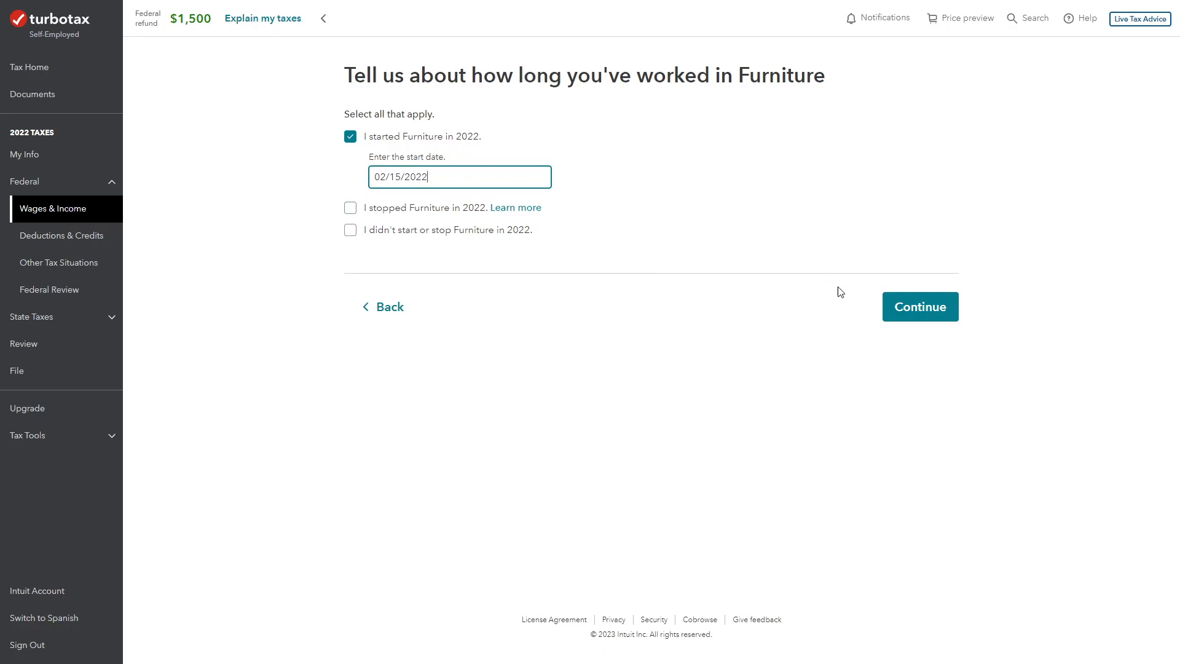
{"action": "left_click", "coordinate": [916, 307]}
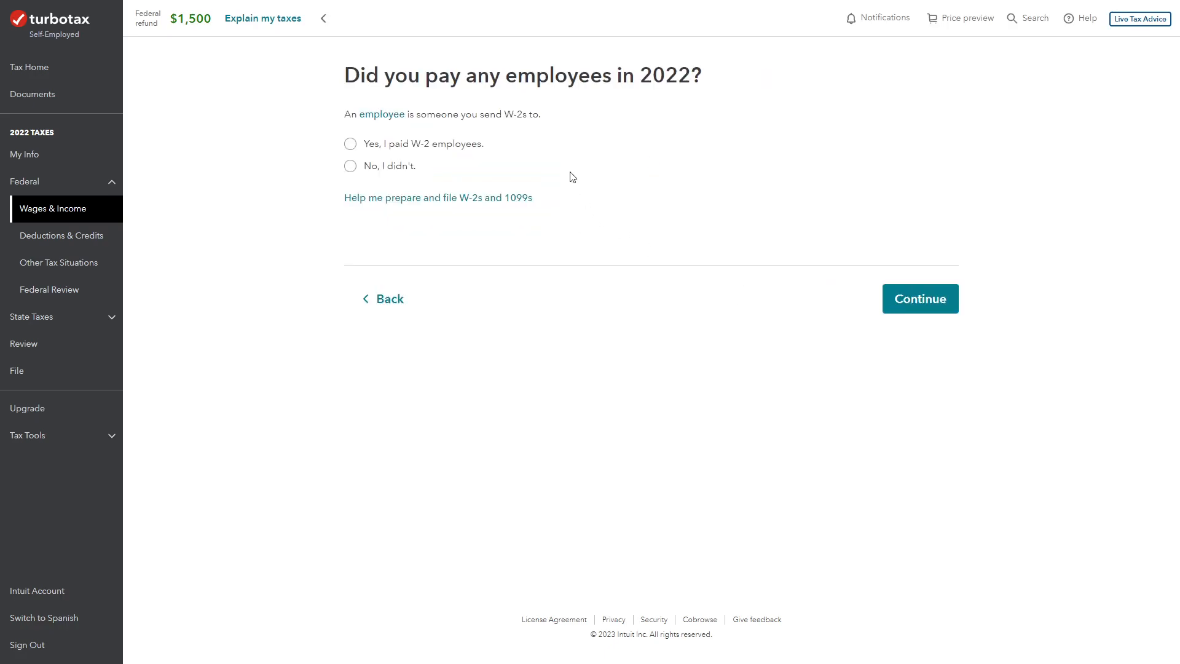
Answer that no W-2 employees were paid and that no contractor or 1099 payments were made
{"action": "left_click", "coordinate": [393, 167]}
{"action": "left_click", "coordinate": [919, 302]}
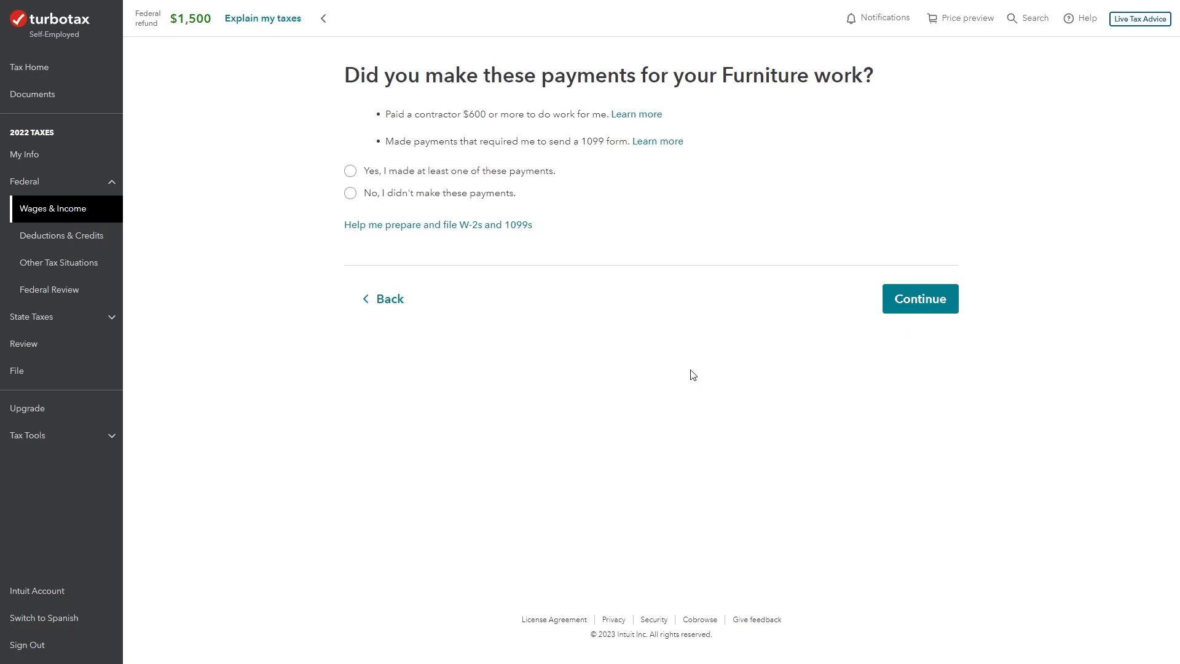
{"action": "left_click", "coordinate": [451, 198]}
{"action": "left_click", "coordinate": [935, 303]}
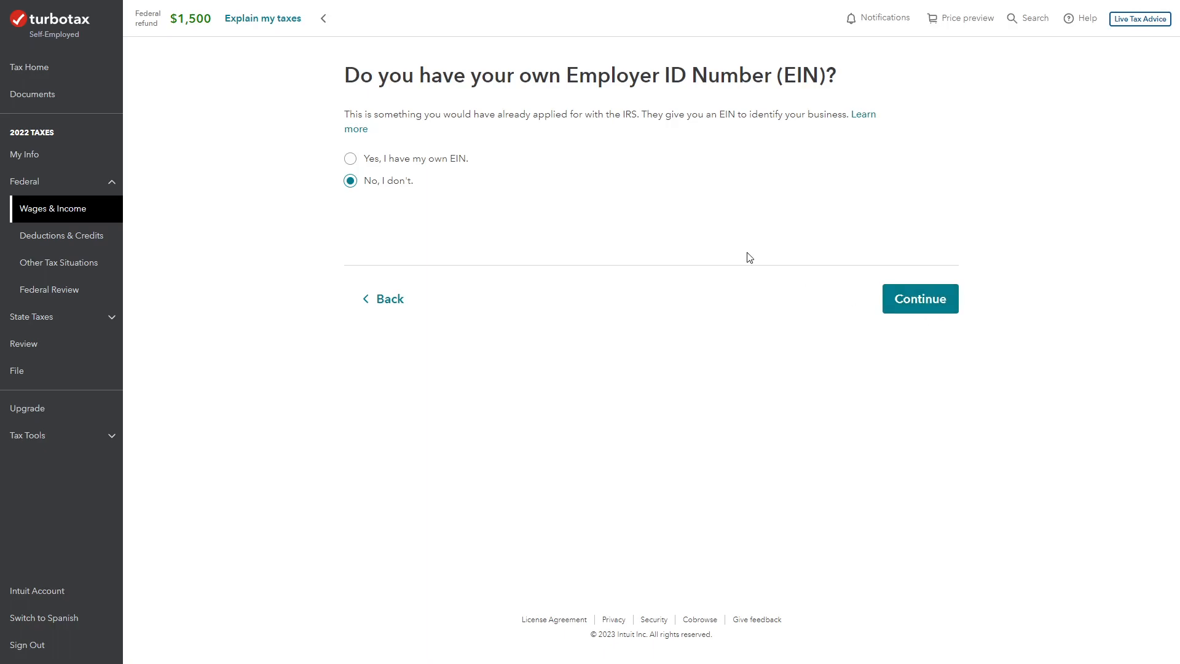
Enter the business's own Employer ID Number and declare that none of the less common situations apply
{"action": "left_click", "coordinate": [416, 158]}
{"action": "left_click", "coordinate": [416, 196]}
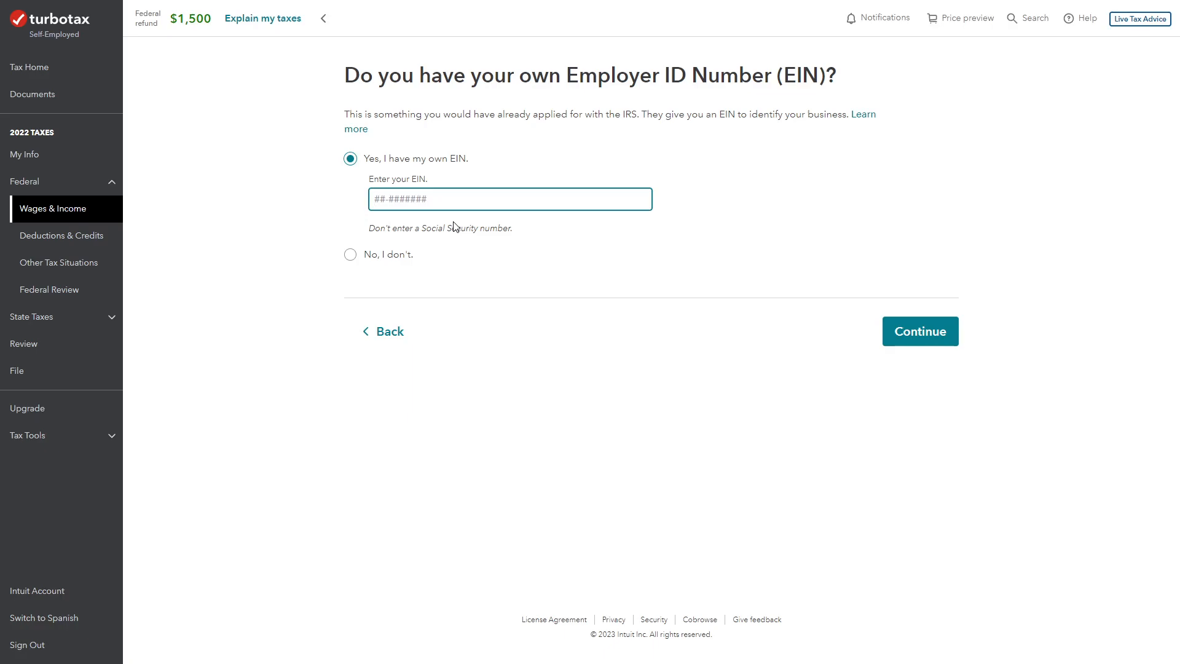
{"action": "type", "text": "99-9999999"}
{"action": "left_click", "coordinate": [931, 340]}
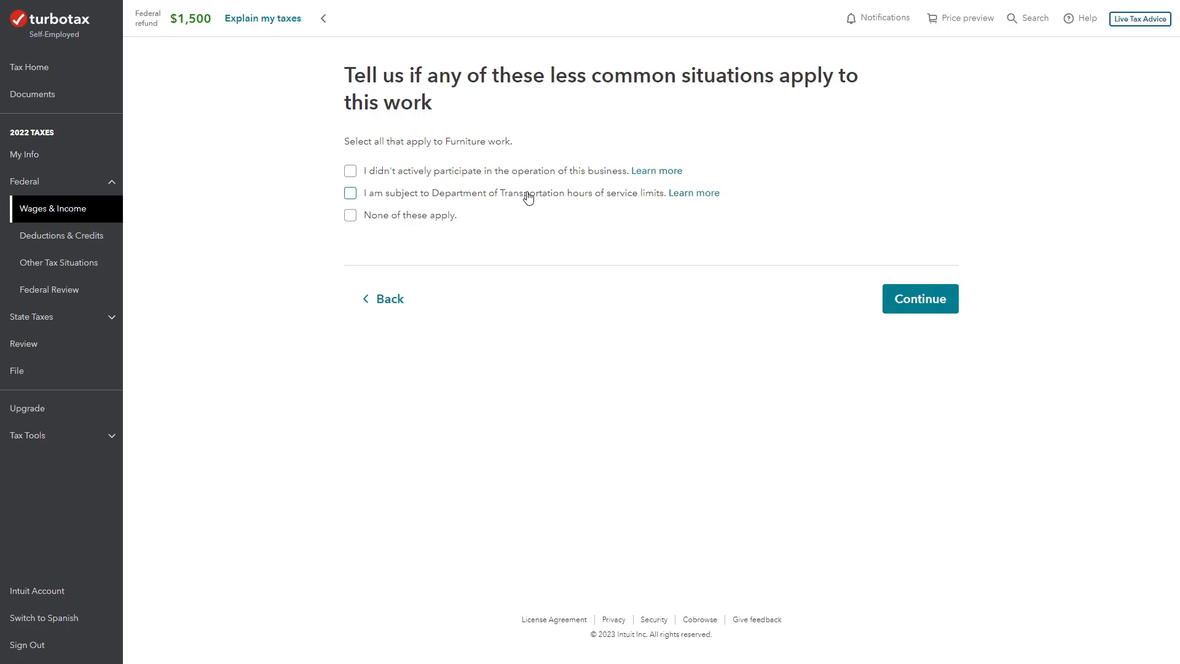
{"action": "left_click", "coordinate": [438, 217]}
{"action": "left_click", "coordinate": [932, 301]}
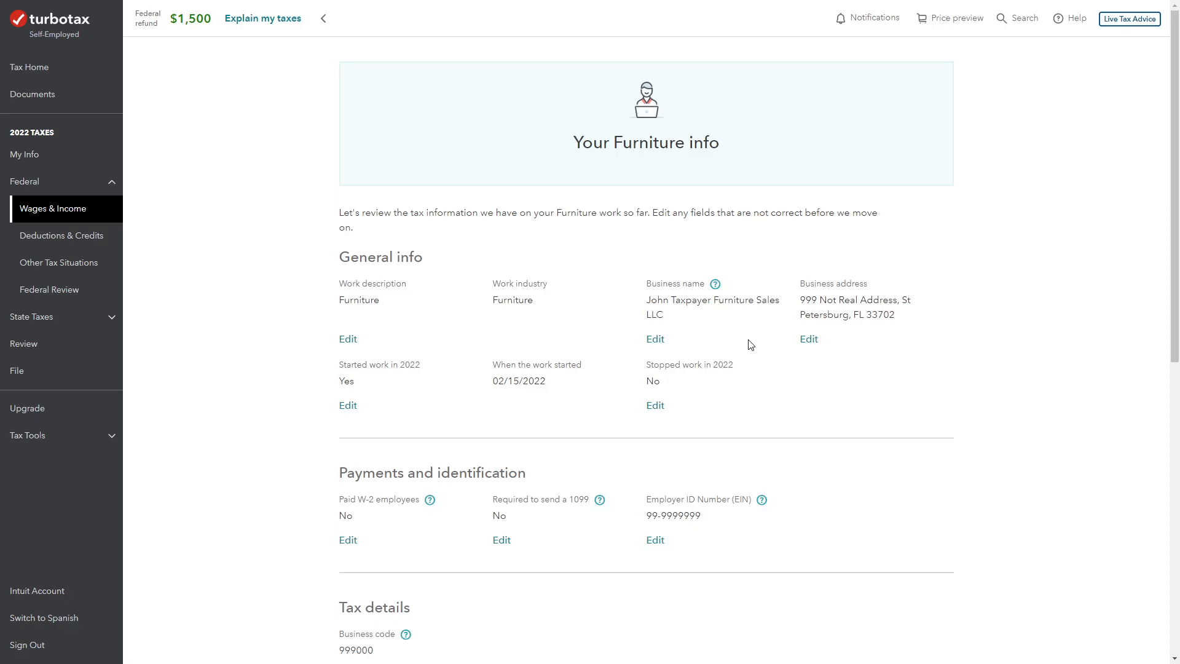
Review the Furniture info summary and confirm the cash method as its method of accounting
{"action": "scroll", "coordinate": [751, 346], "scroll_direction": "down", "scroll_amount": 5}
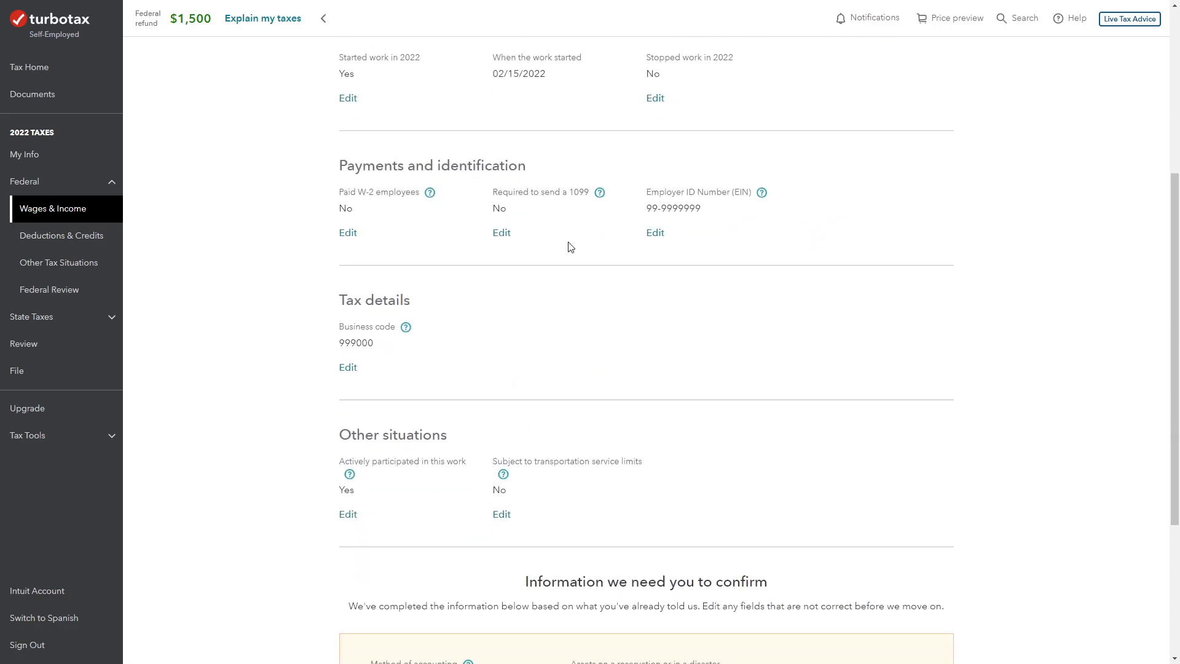
{"action": "scroll", "coordinate": [704, 317], "scroll_direction": "down", "scroll_amount": 4}
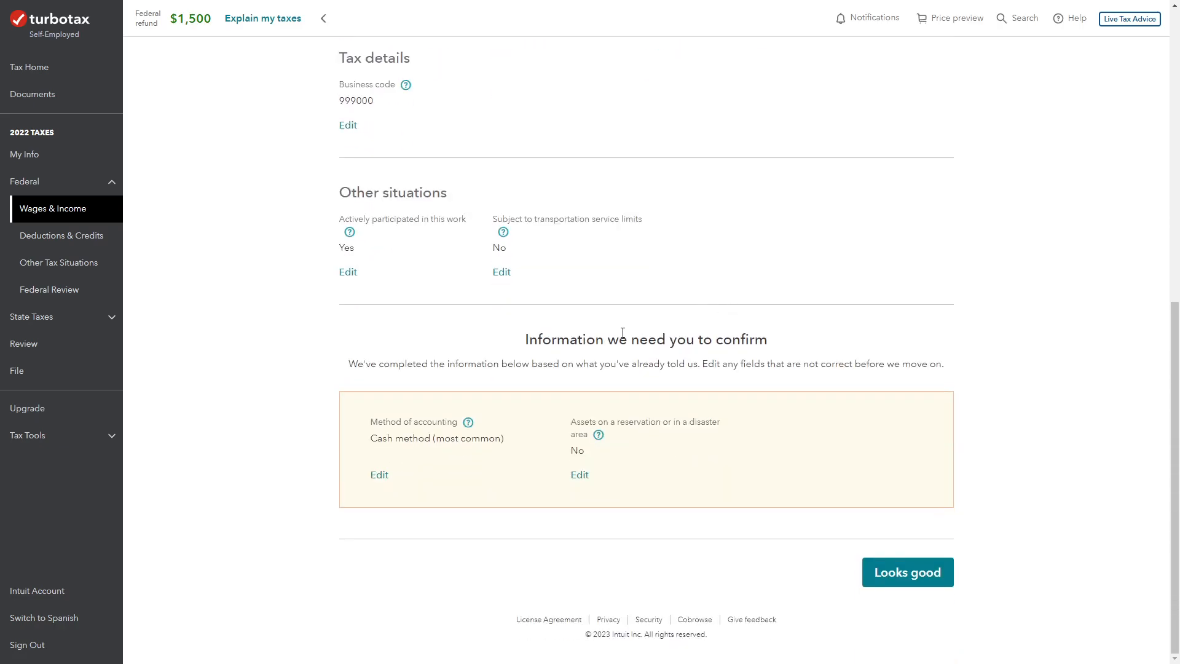
{"action": "left_click", "coordinate": [378, 475]}
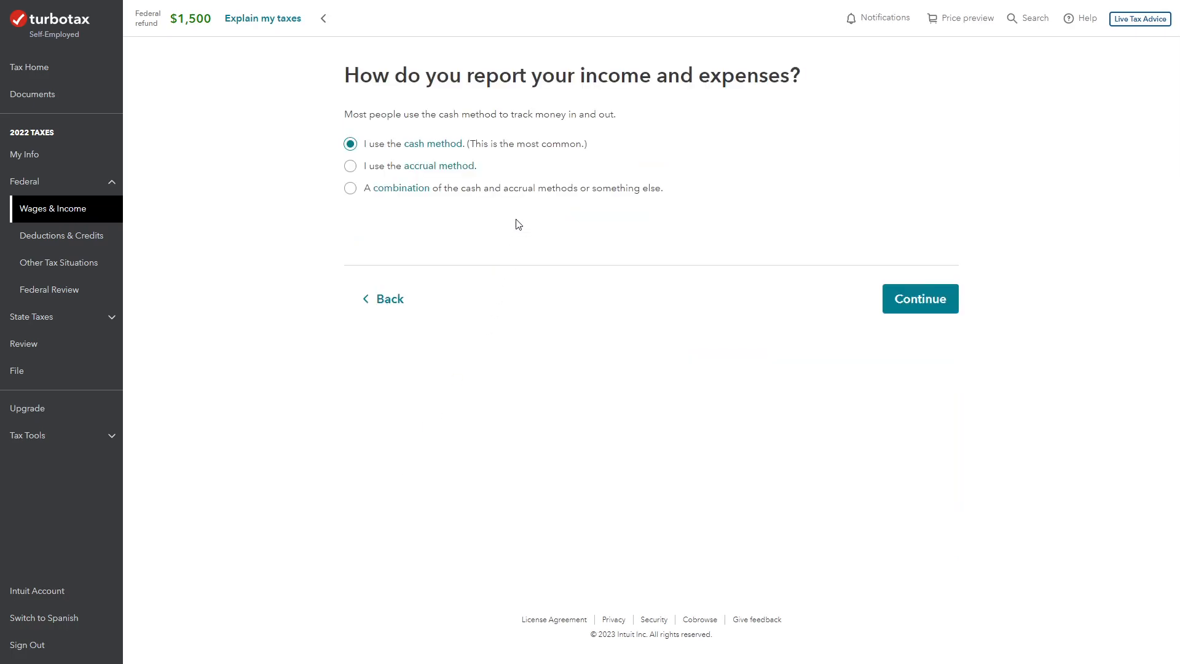
{"action": "left_click", "coordinate": [918, 298]}
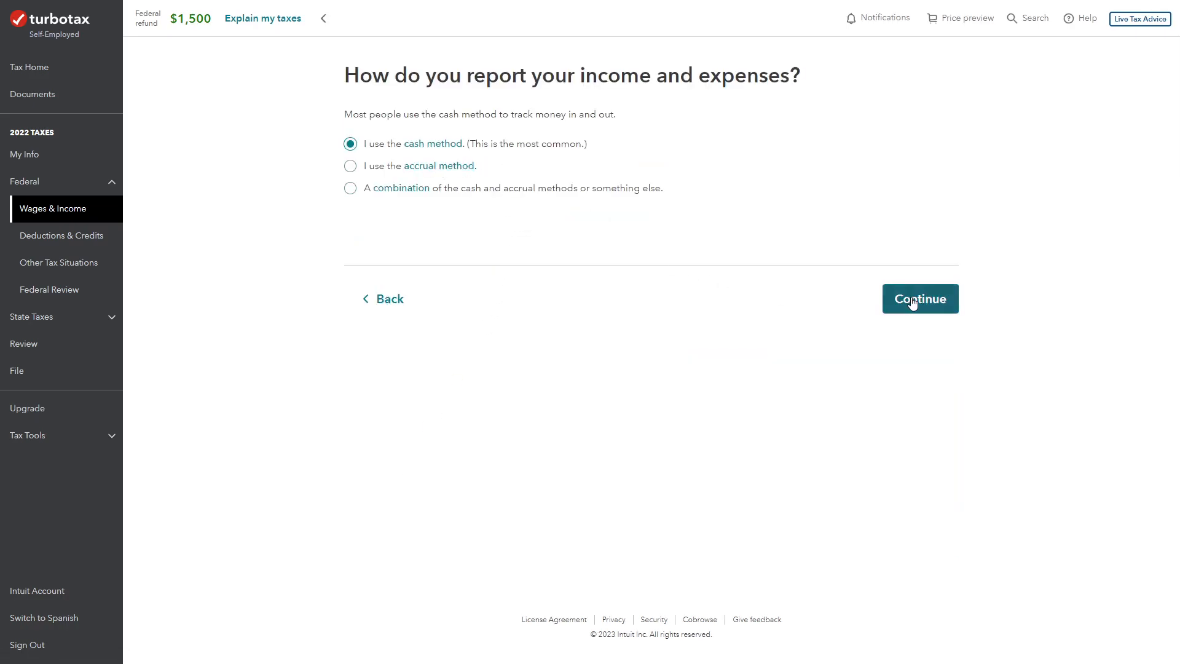
Confirm that none of the reservation or disaster area asset situations apply to the Furniture work
{"action": "scroll", "coordinate": [925, 370], "scroll_direction": "down", "scroll_amount": 9}
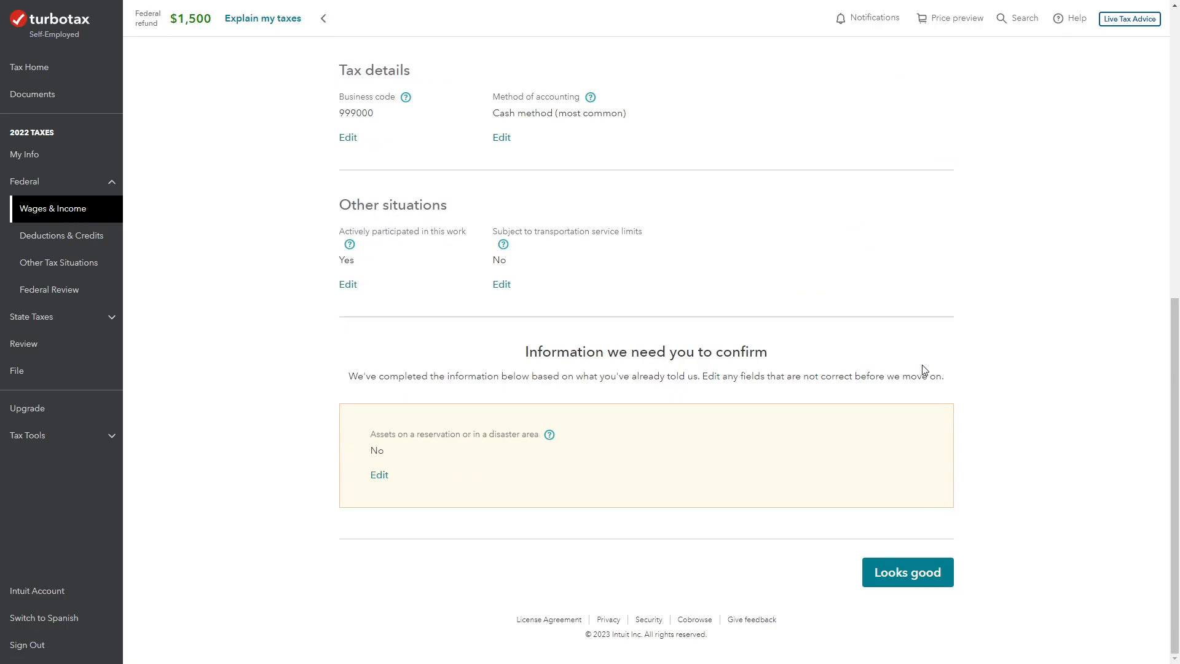
{"action": "left_click", "coordinate": [382, 478]}
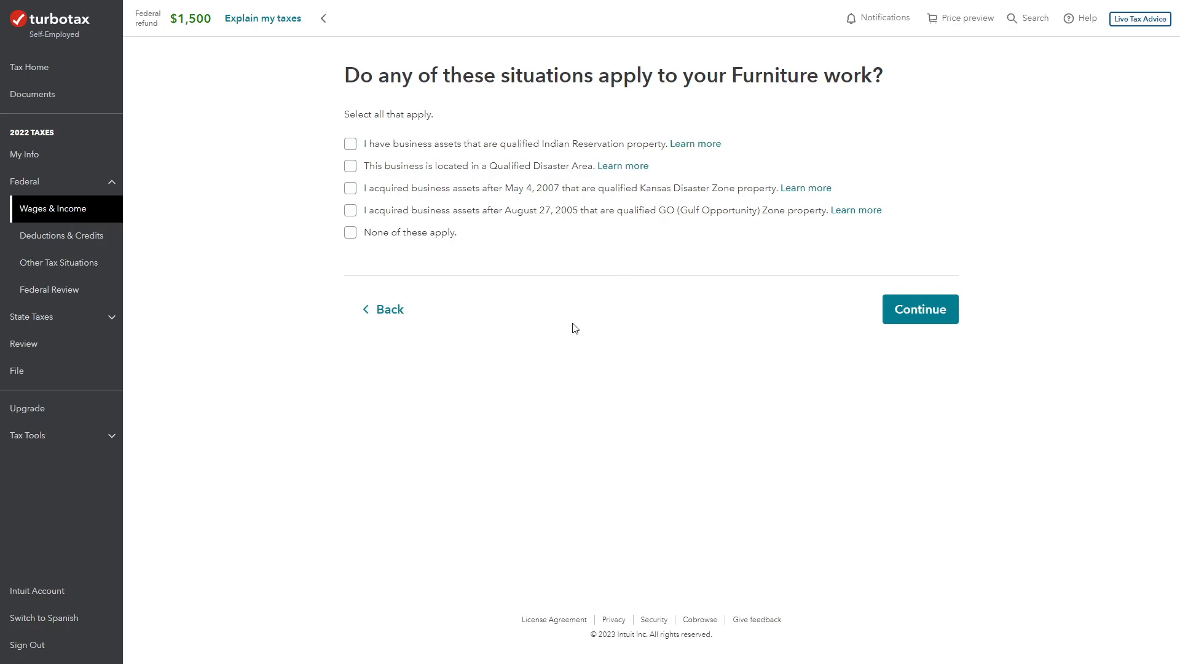
{"action": "left_click", "coordinate": [420, 234]}
{"action": "left_click", "coordinate": [920, 310]}
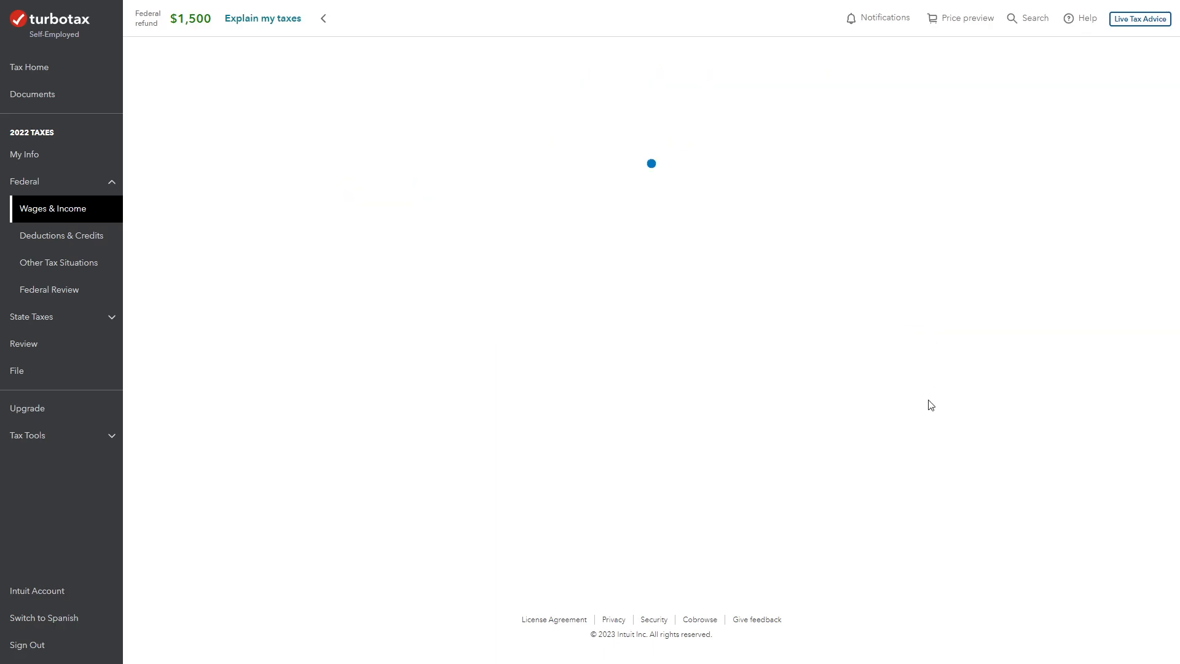
Check the completed Furniture info summary and accept it as correct
{"action": "scroll", "coordinate": [901, 411], "scroll_direction": "down", "scroll_amount": 5}
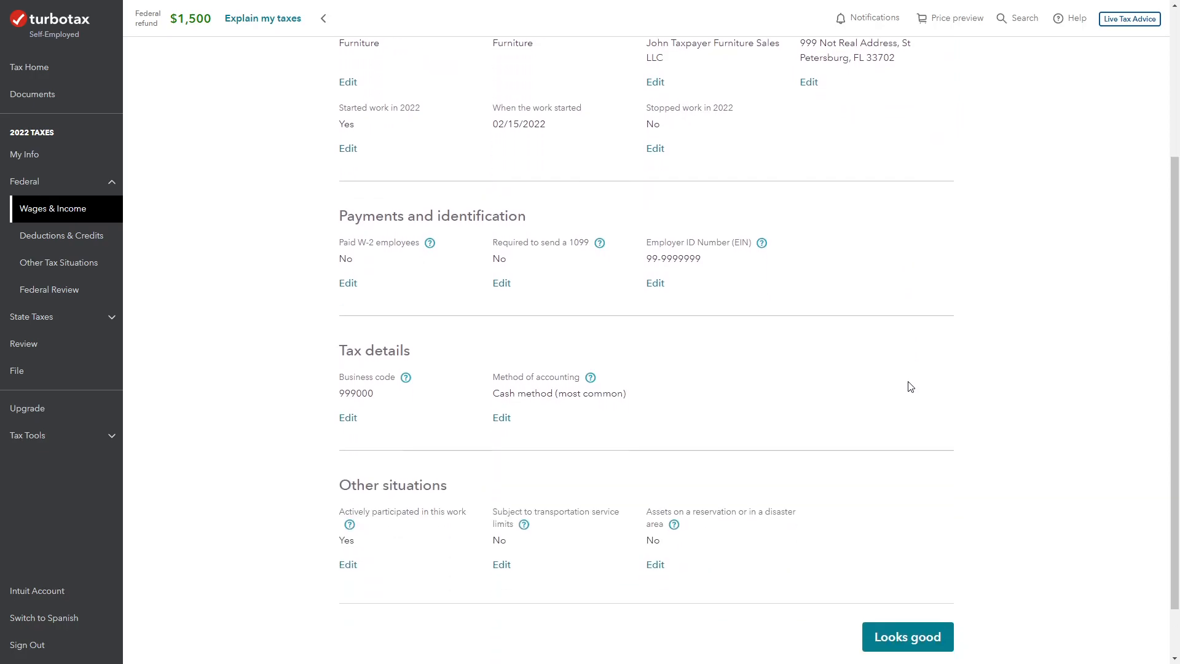
{"action": "scroll", "coordinate": [836, 345], "scroll_direction": "up", "scroll_amount": 4}
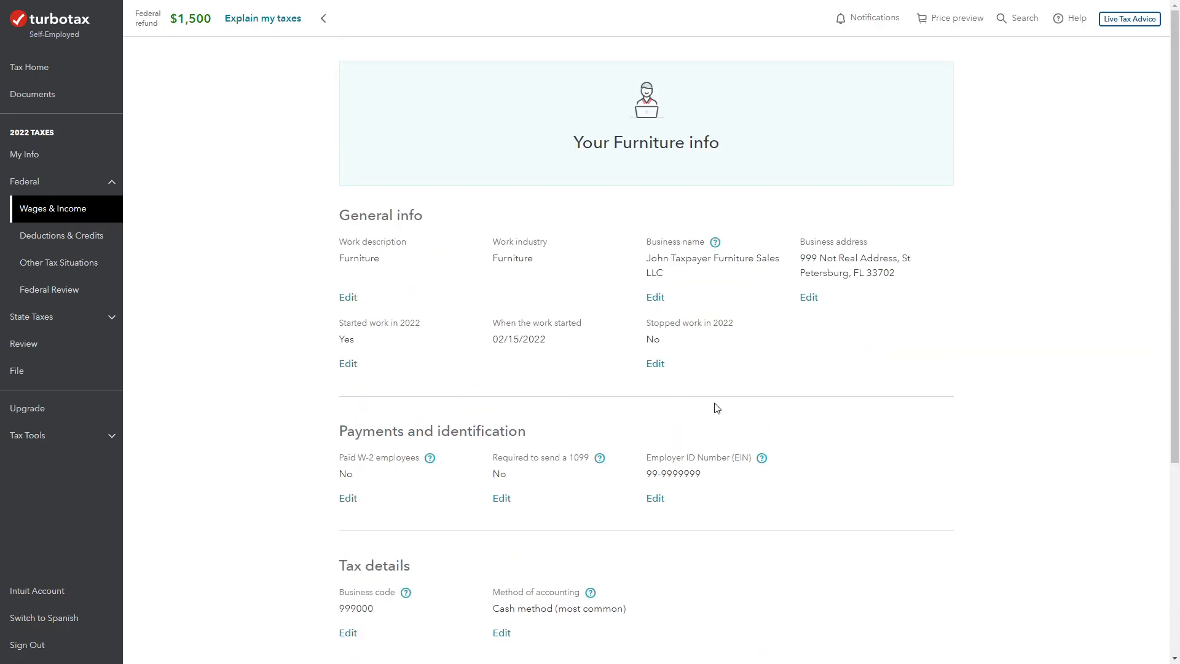
{"action": "scroll", "coordinate": [729, 409], "scroll_direction": "down", "scroll_amount": 5}
{"action": "left_click", "coordinate": [903, 575]}
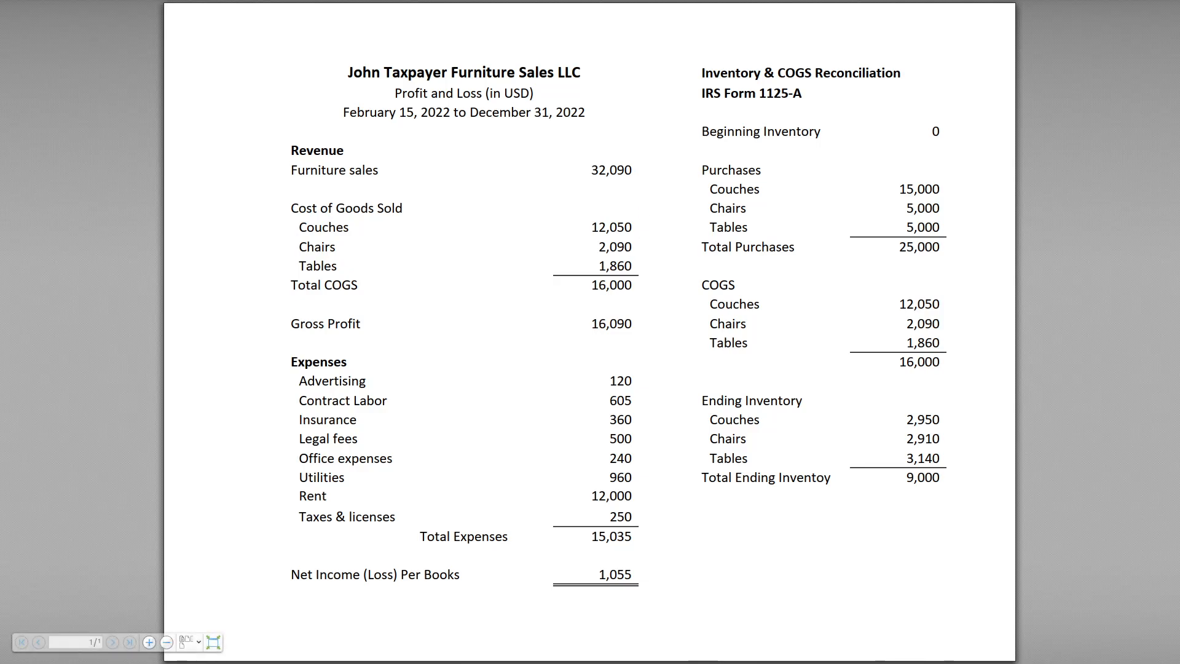
Switch back to TurboTax and choose Form 1099-K as the income type for the Furniture work
{"action": "key", "text": "alt+Tab"}
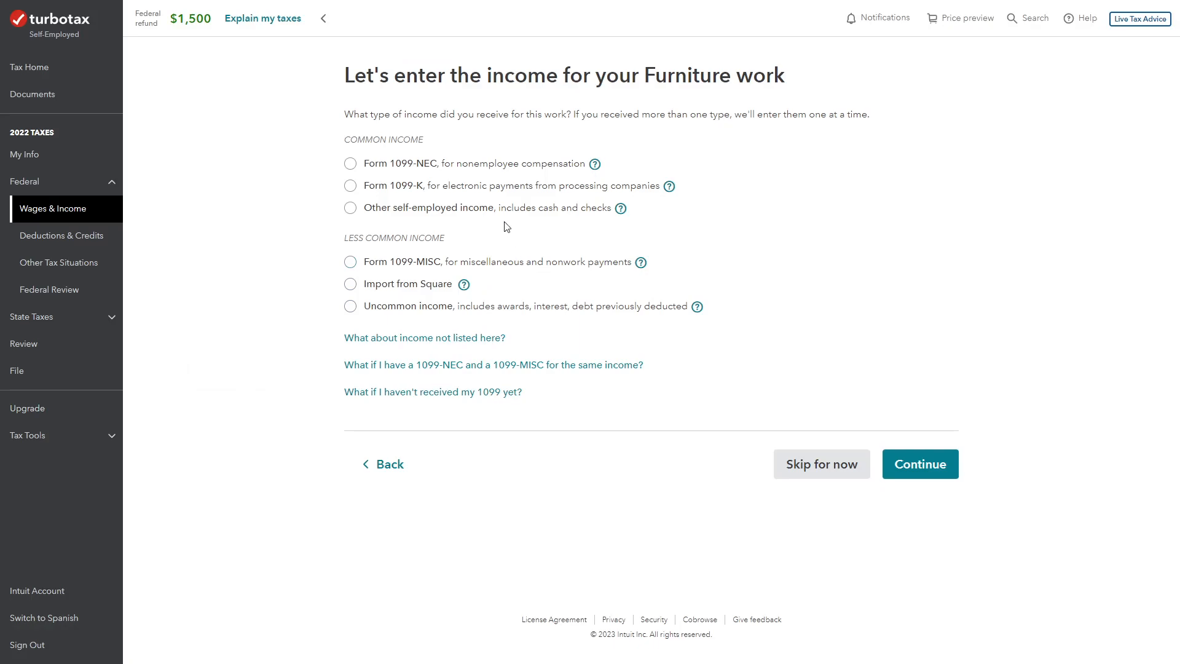
{"action": "left_click", "coordinate": [350, 186]}
{"action": "left_click", "coordinate": [409, 212]}
{"action": "left_click", "coordinate": [413, 187]}
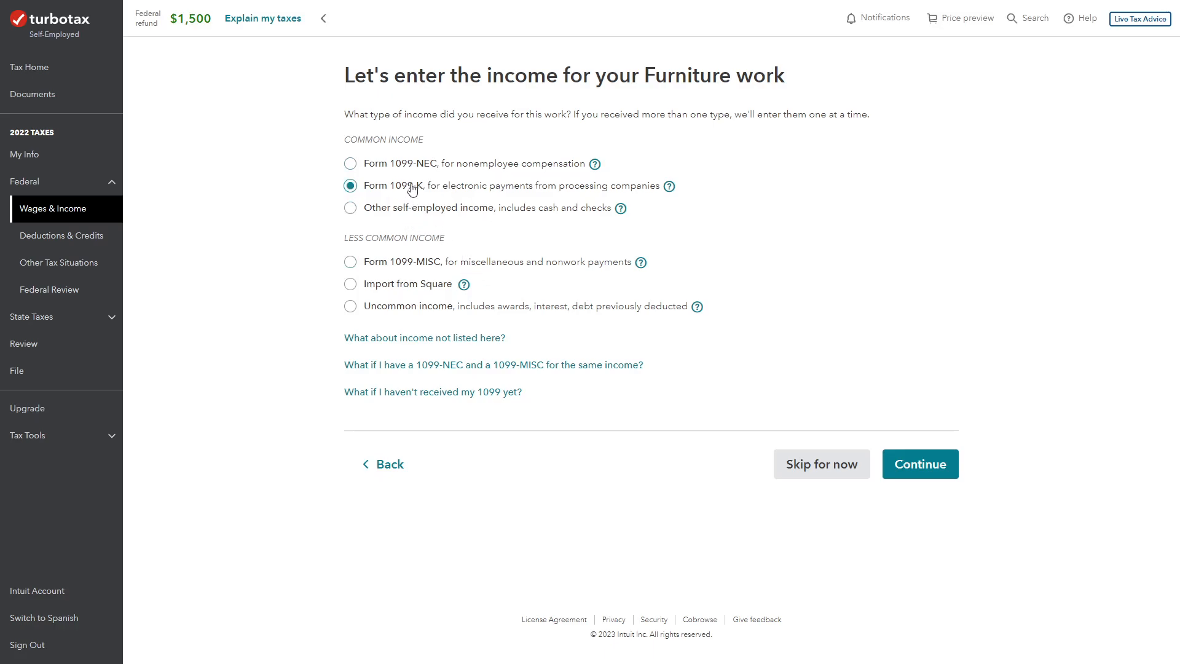
{"action": "left_click", "coordinate": [897, 472]}
Enter Credit Card Company Inc as the issuer of the 1099-K and fill in the filer's federal ID number
{"action": "left_click", "coordinate": [542, 158]}
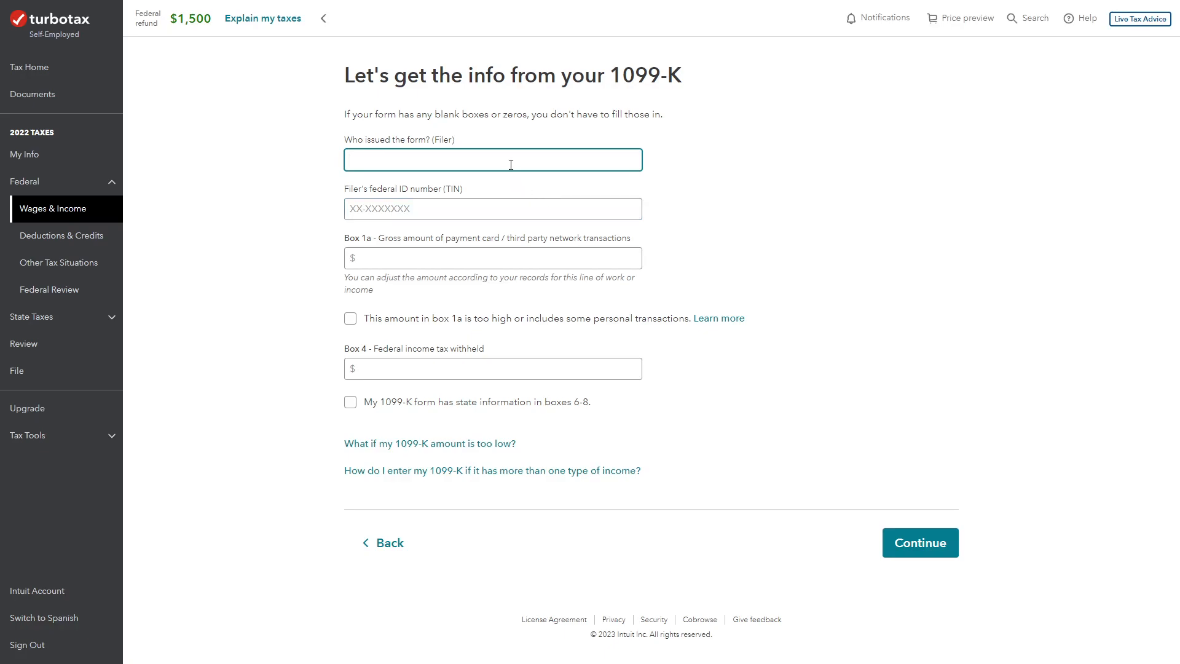
{"action": "type", "text": "Company Inc"}
{"action": "key", "text": "Tab"}
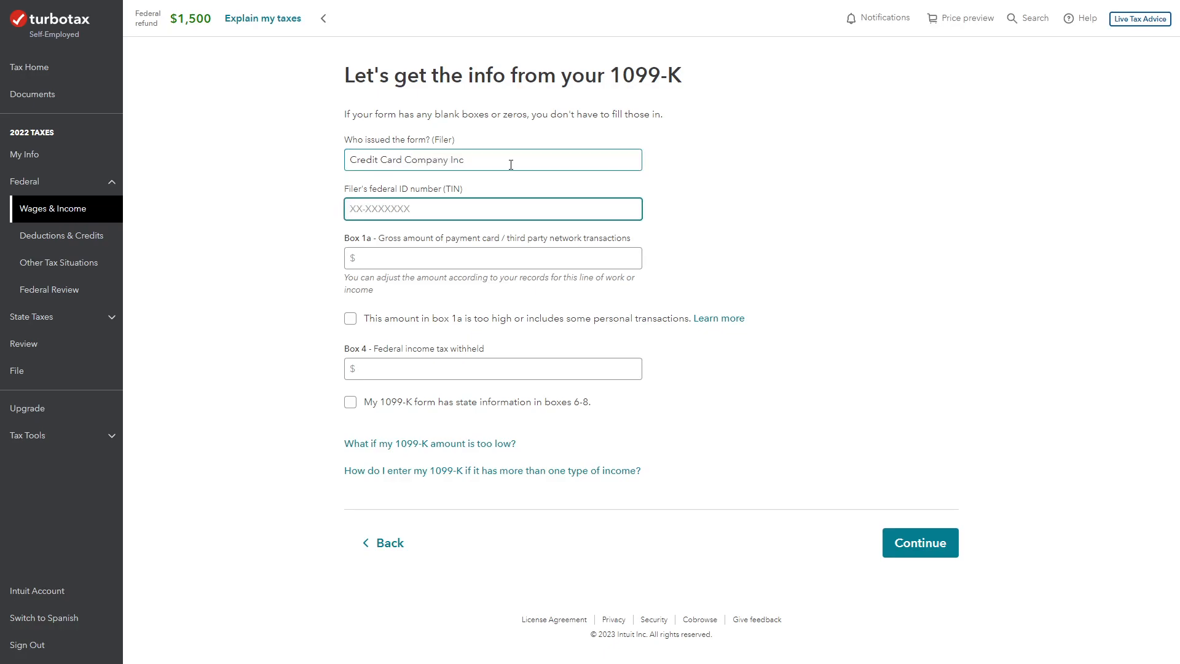
{"action": "type", "text": "99-"}
{"action": "type", "text": "9999999"}
{"action": "key", "text": "Tab"}
Report $30,000 gross in box 1a and $0 federal tax withheld in box 4, and submit the 1099-K
{"action": "type", "text": "30000"}
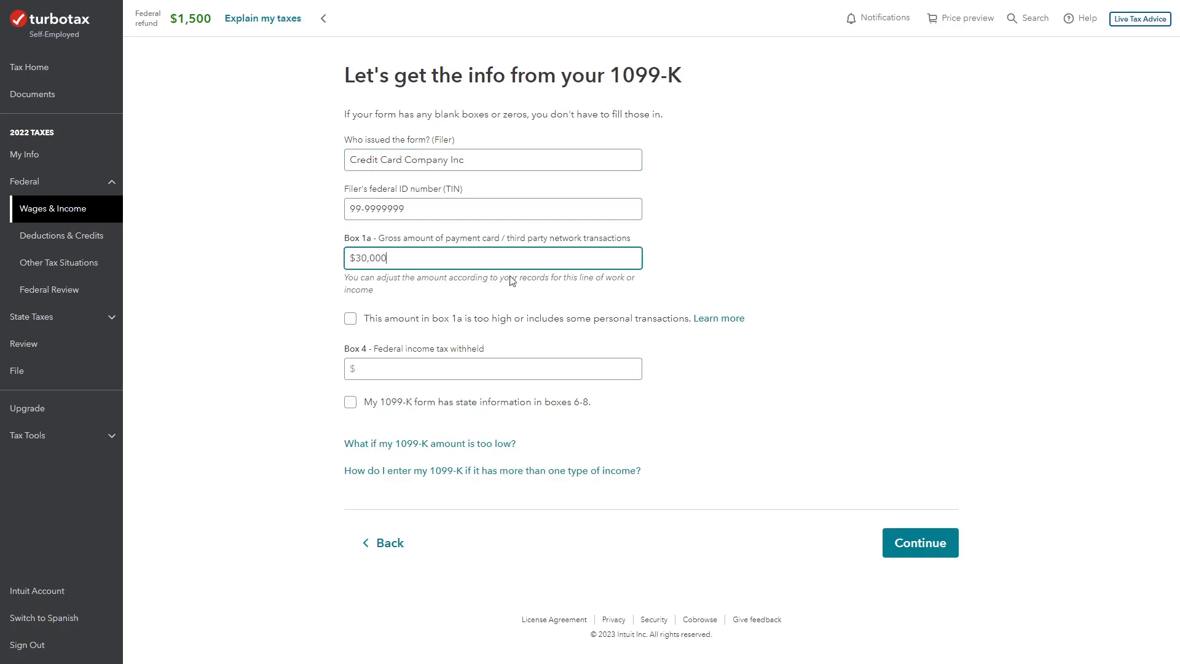
{"action": "left_click", "coordinate": [488, 365]}
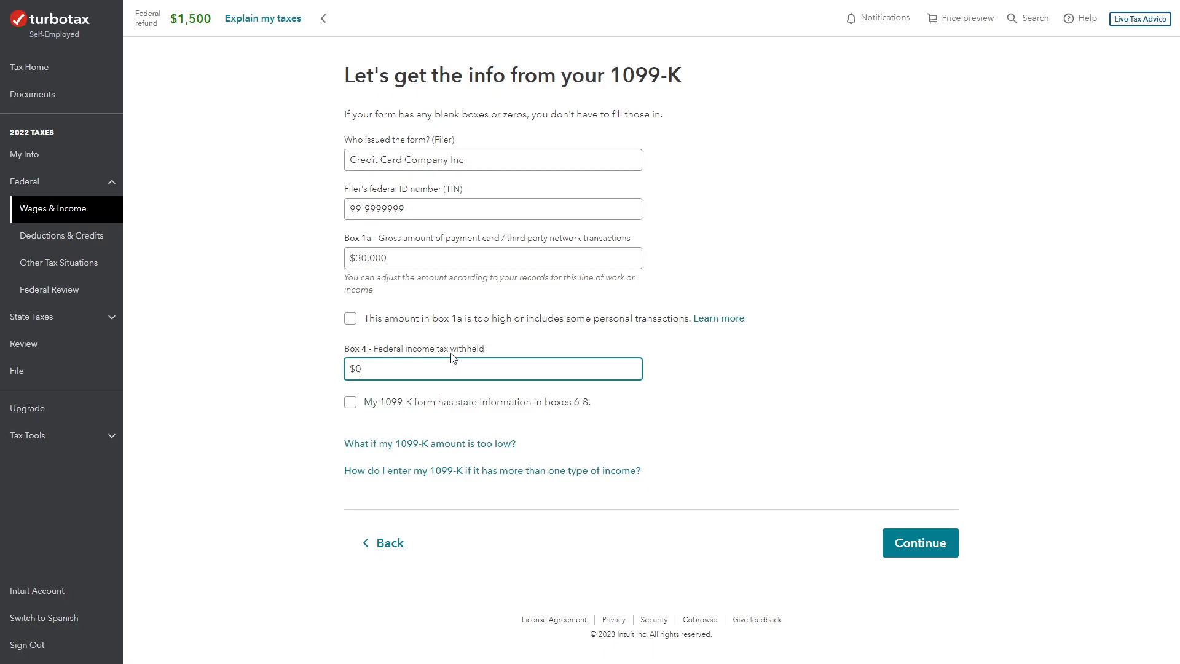
{"action": "left_click", "coordinate": [909, 553]}
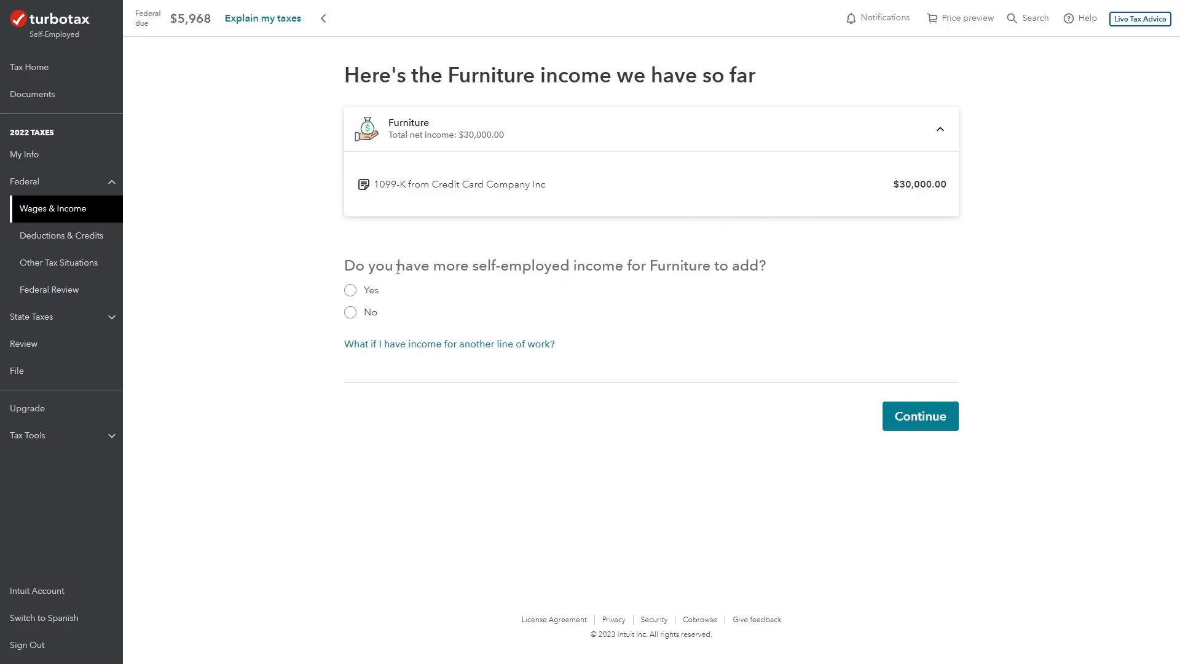
Indicate that there is more Furniture income to add and choose Other self-employed income as its type
{"action": "left_click", "coordinate": [371, 292]}
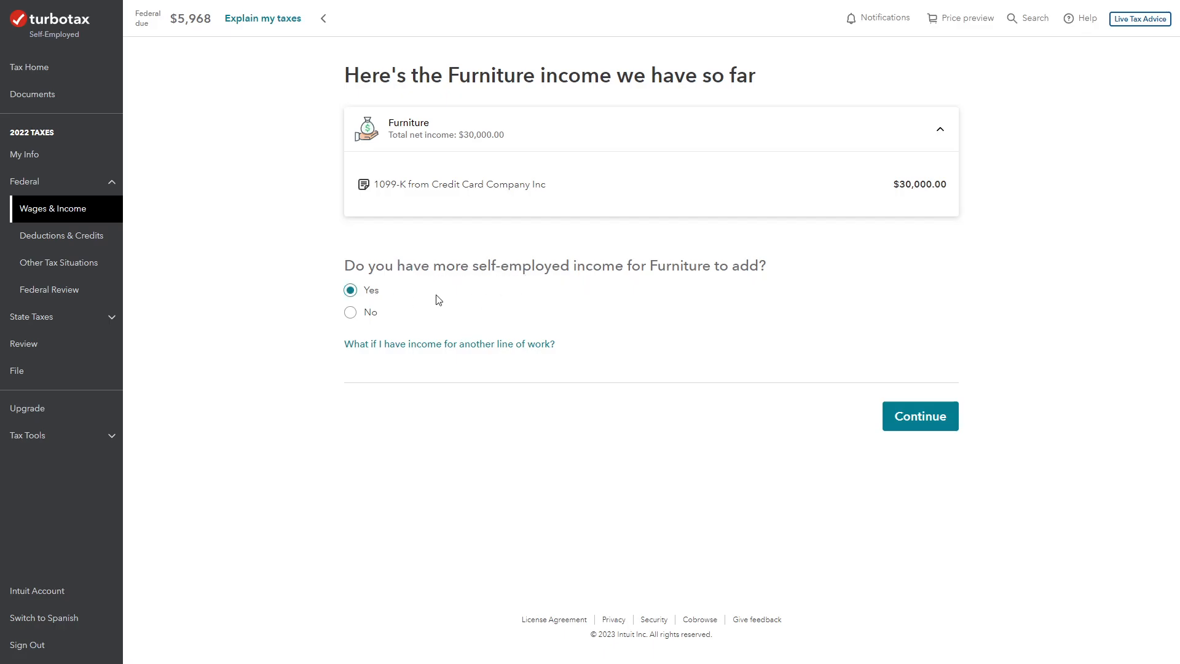
{"action": "left_click", "coordinate": [925, 416]}
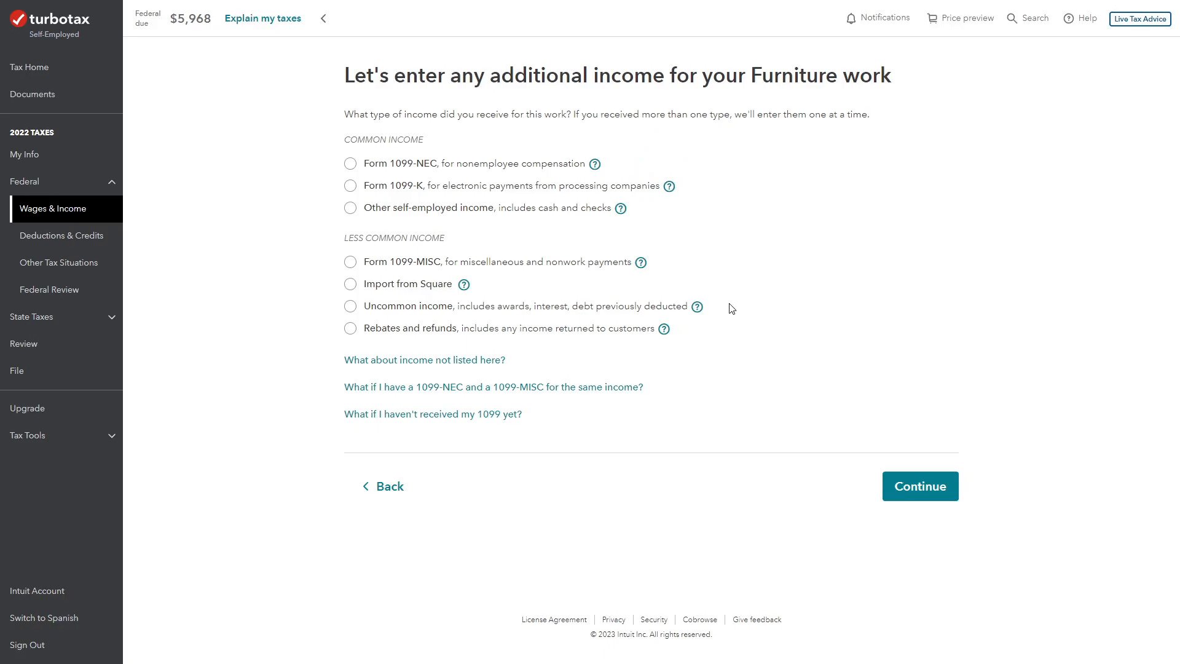
{"action": "left_click", "coordinate": [370, 214]}
{"action": "left_click", "coordinate": [914, 485]}
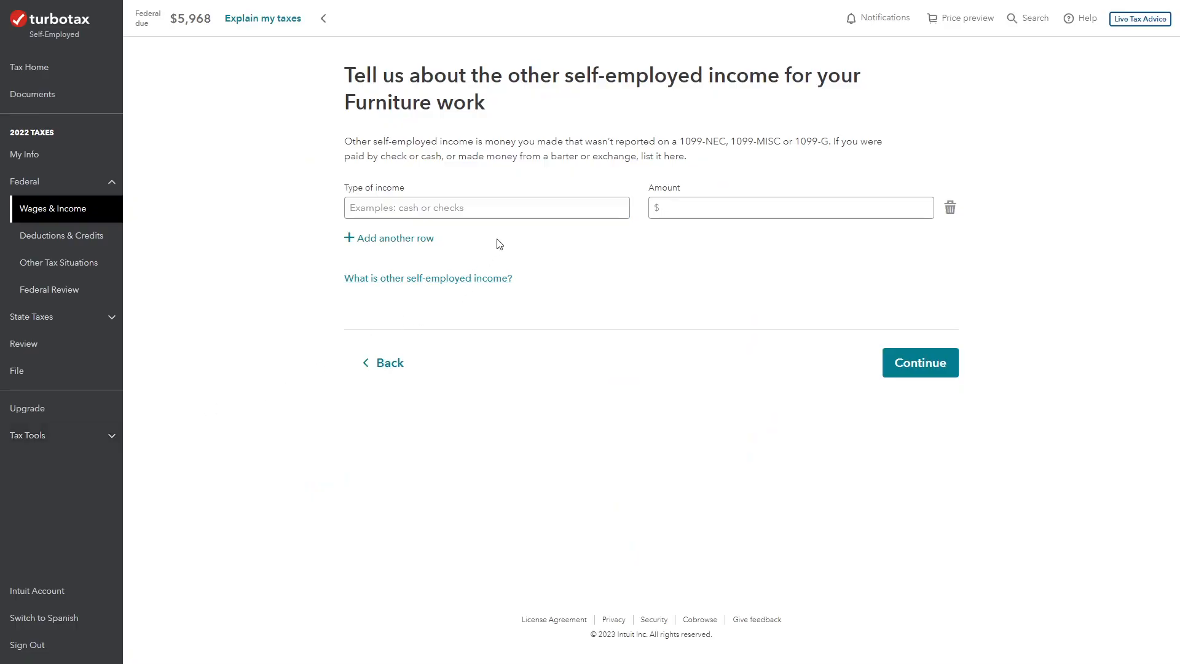
Record $2,090 of Cash as other self-employed income and declare that there is no more Furniture income to add
{"action": "left_click", "coordinate": [509, 214]}
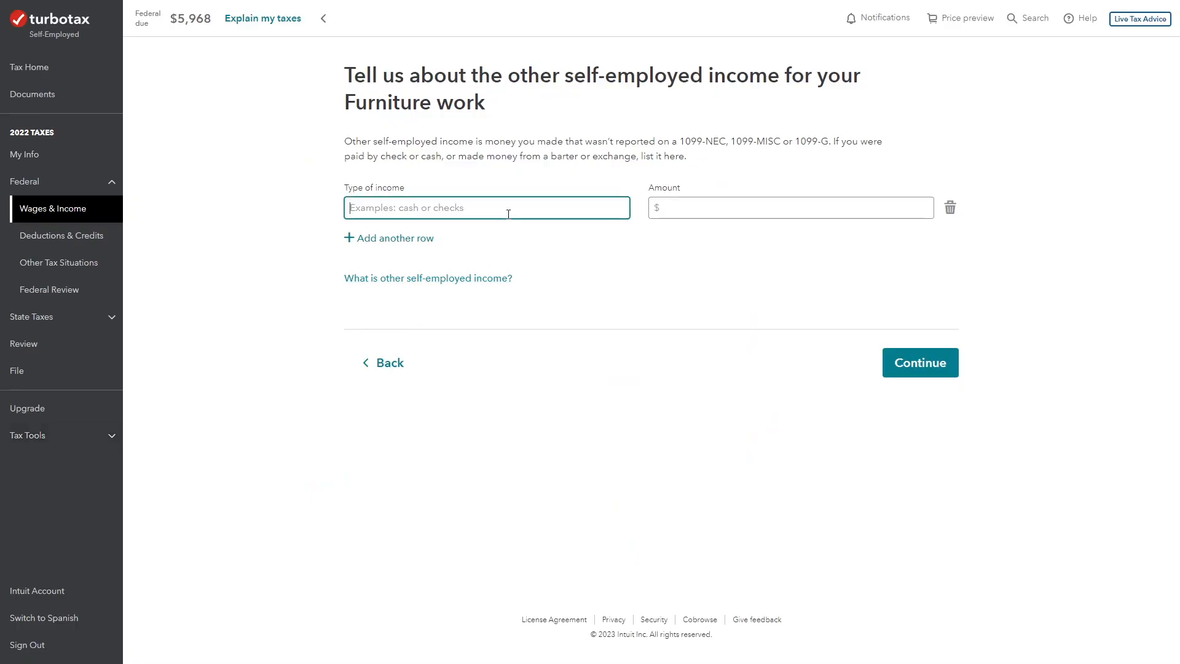
{"action": "type", "text": "Cash"}
{"action": "key", "text": "Tab"}
{"action": "type", "text": "2098"}
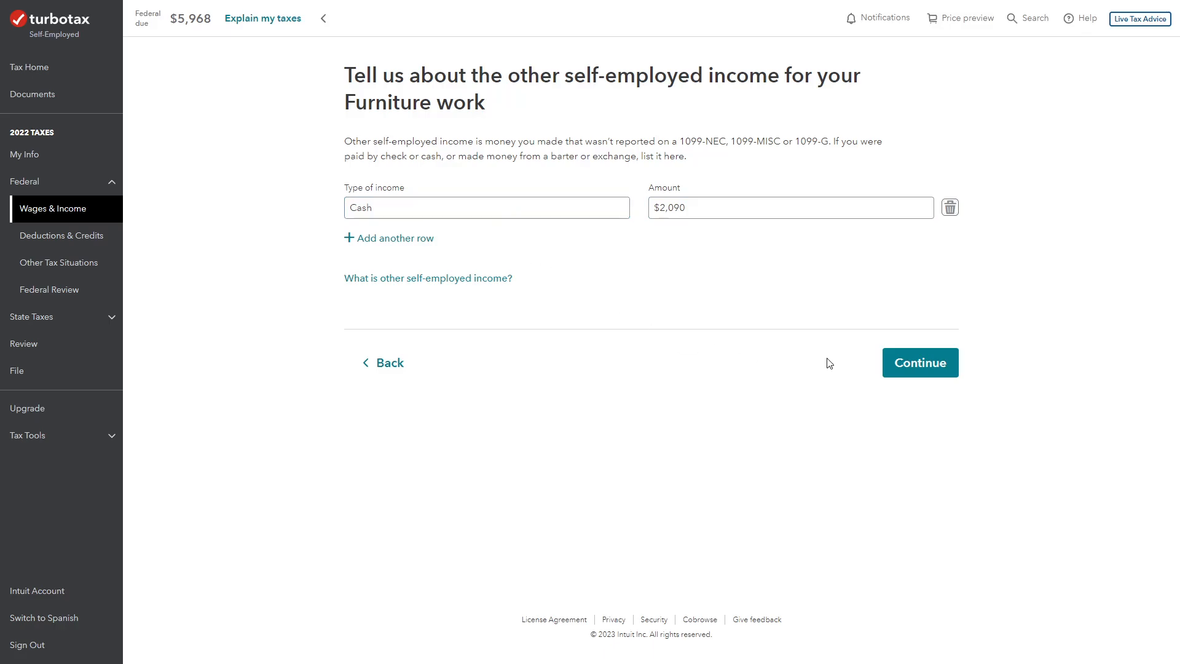
{"action": "left_click", "coordinate": [913, 363]}
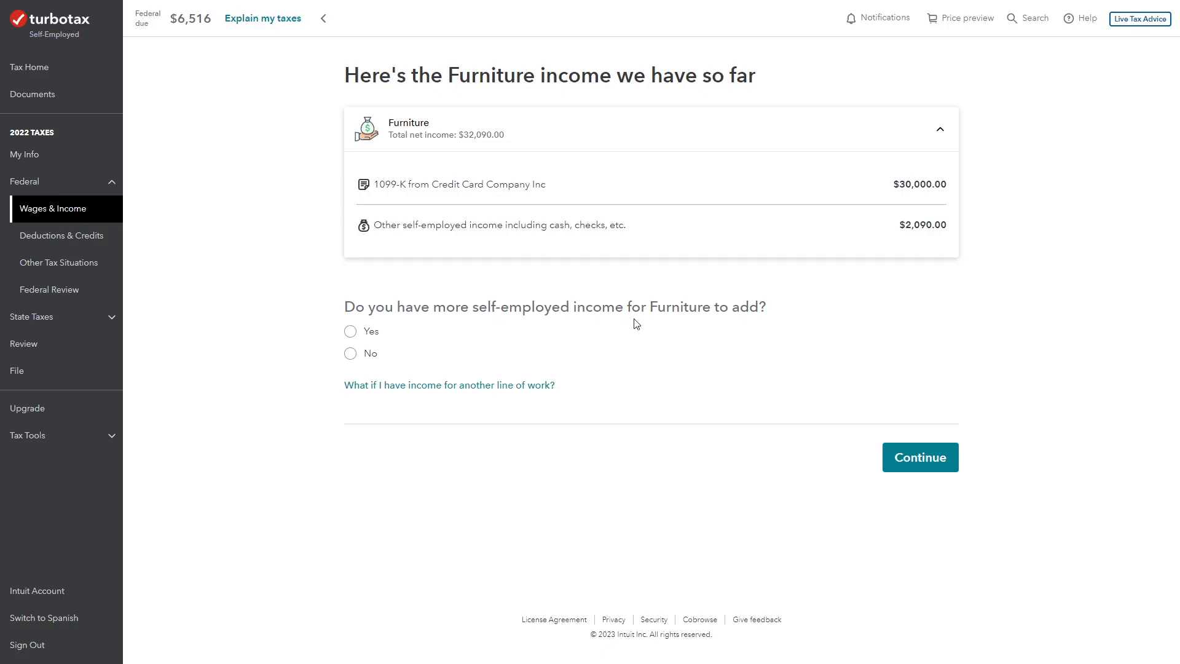
{"action": "left_click", "coordinate": [351, 354]}
{"action": "left_click", "coordinate": [908, 468]}
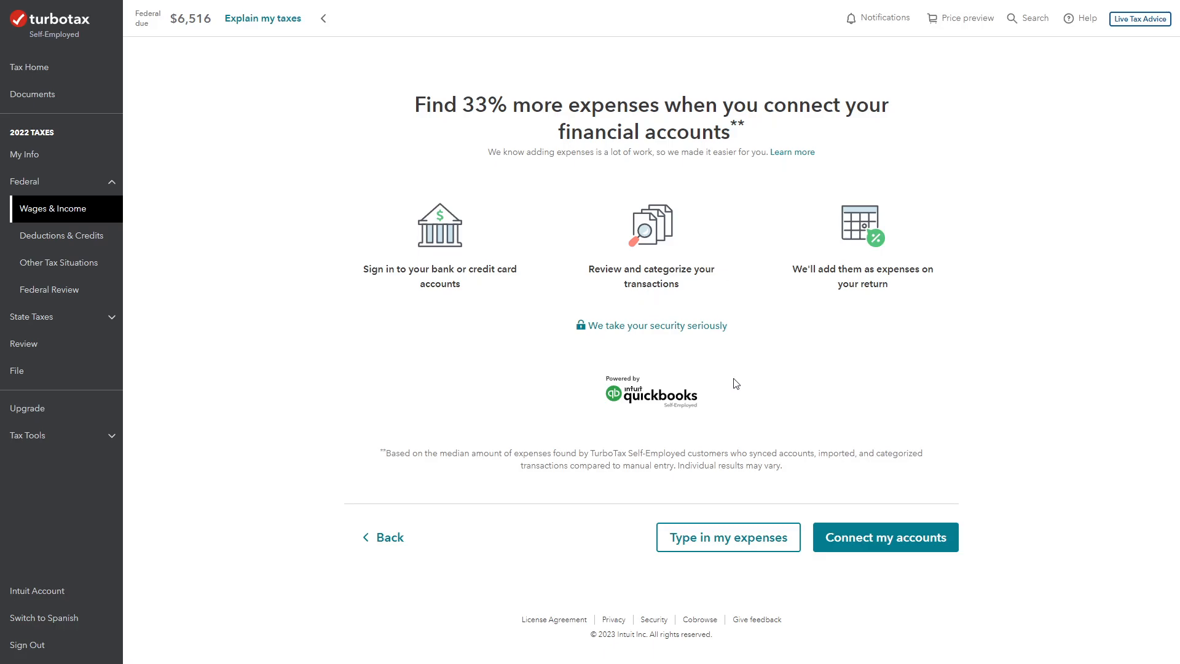
Opt to type in the expenses instead of connecting accounts, giving "I've already calculated my expenses" as the reason
{"action": "left_click", "coordinate": [718, 541]}
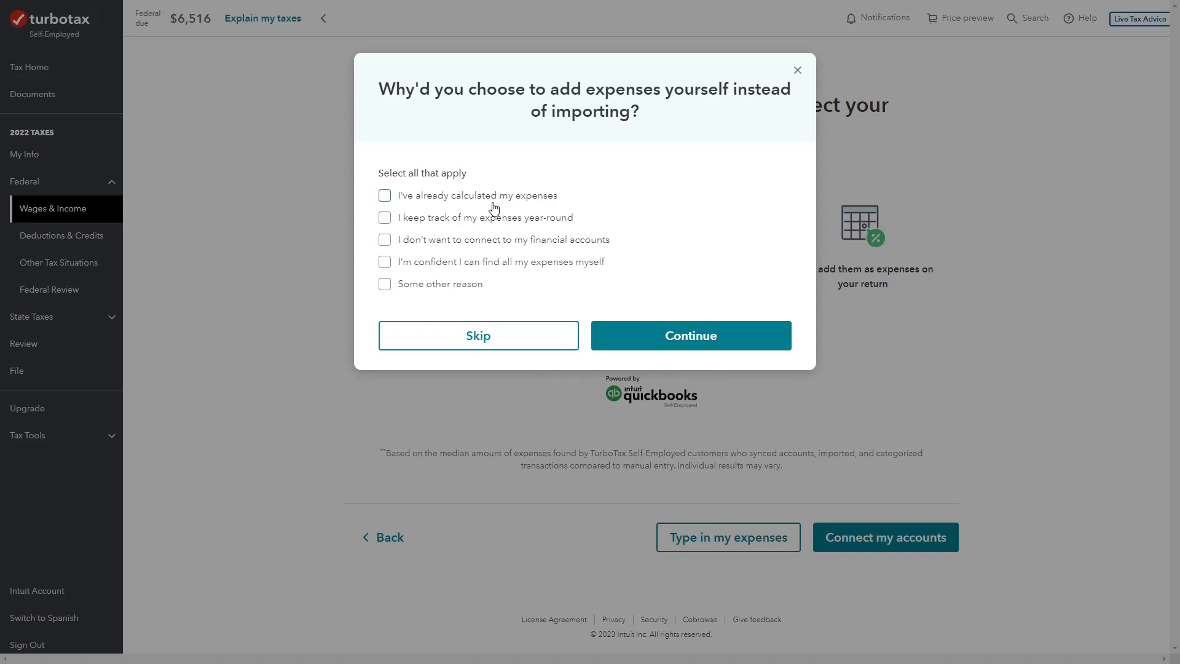
{"action": "left_click", "coordinate": [385, 198]}
{"action": "left_click", "coordinate": [674, 344]}
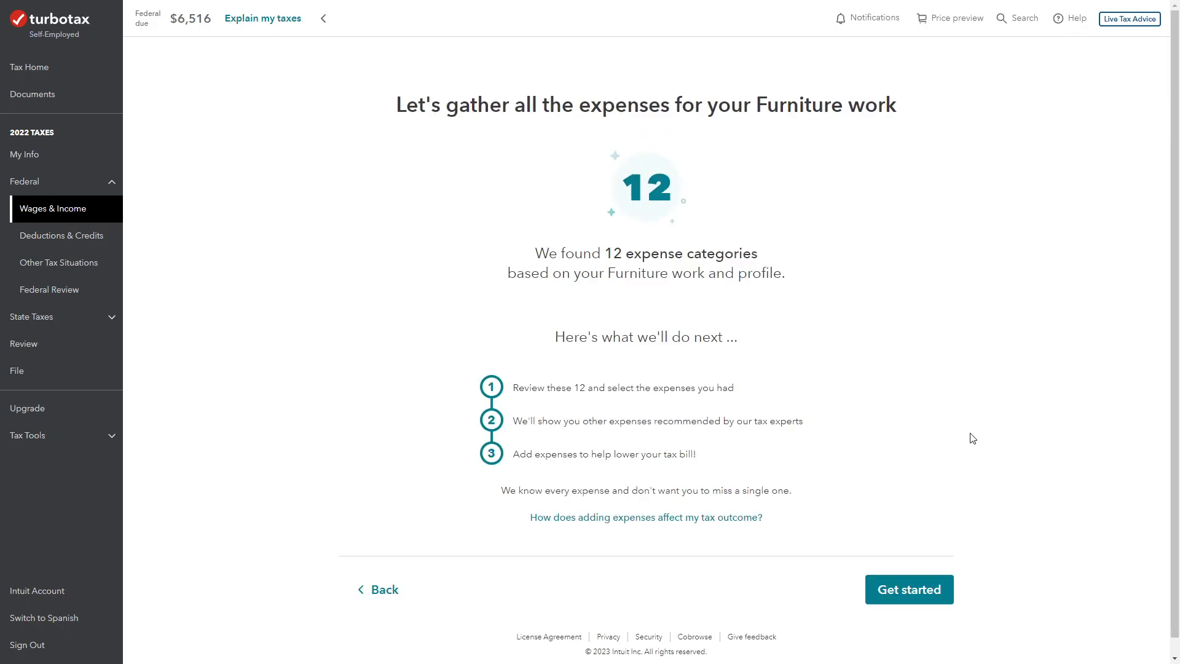
Read the overview of the expense gathering process for the Furniture work and start it
{"action": "scroll", "coordinate": [972, 430], "scroll_direction": "down", "scroll_amount": 1}
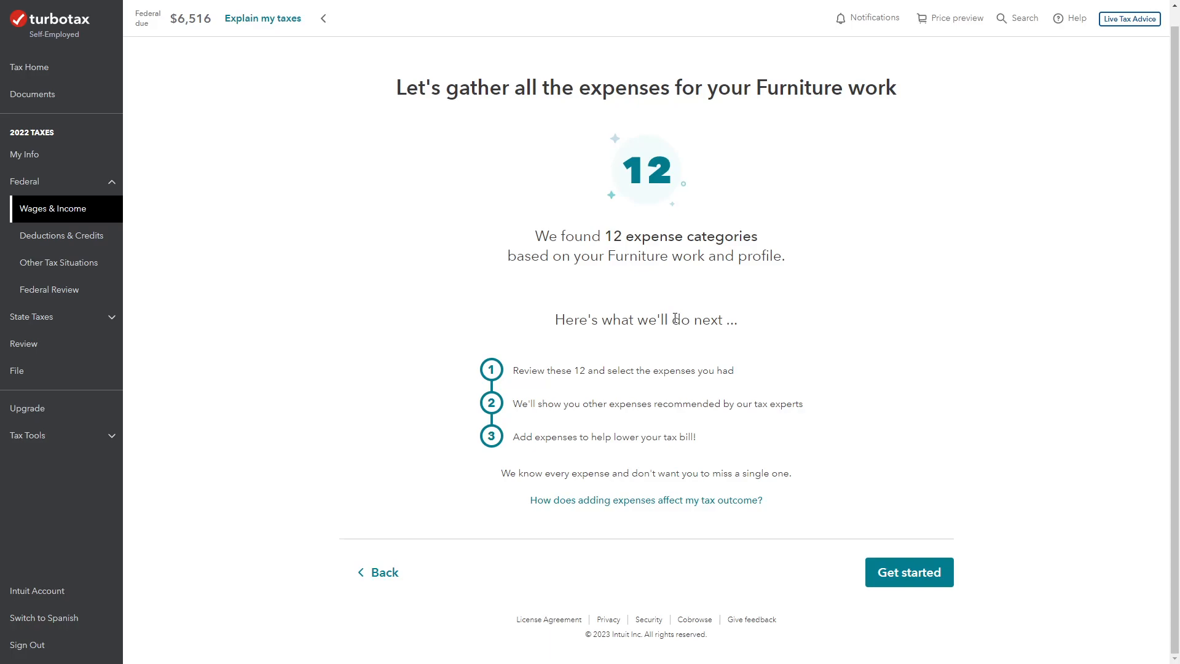
{"action": "scroll", "coordinate": [664, 381], "scroll_direction": "up", "scroll_amount": 1}
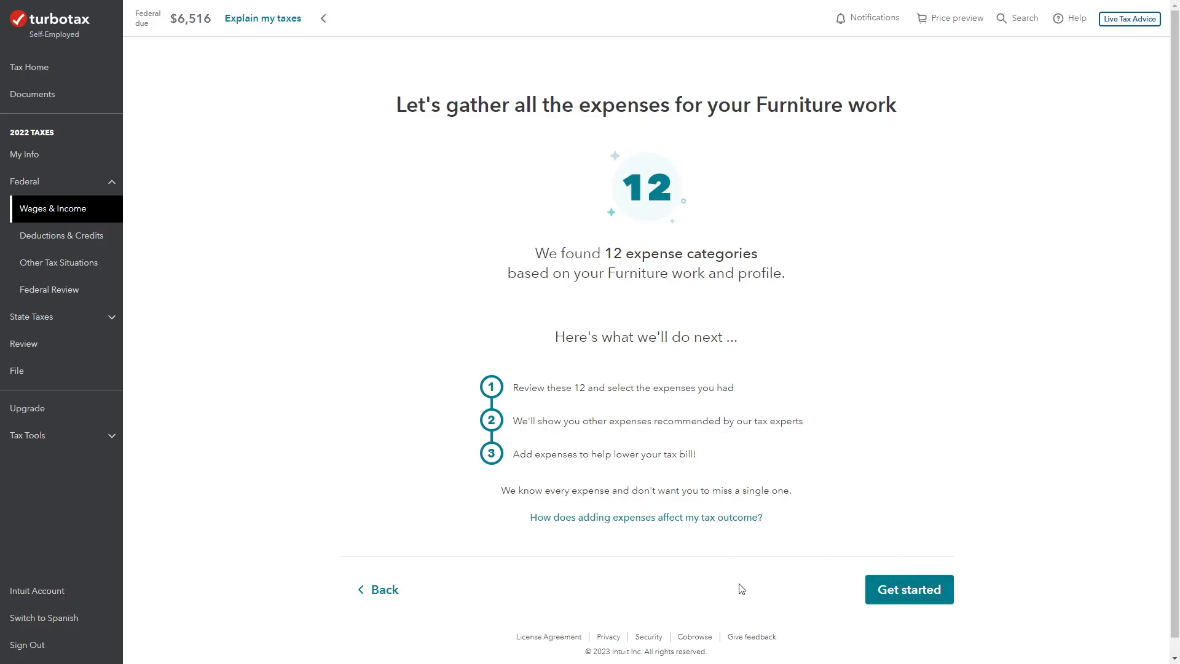
{"action": "left_click", "coordinate": [909, 599]}
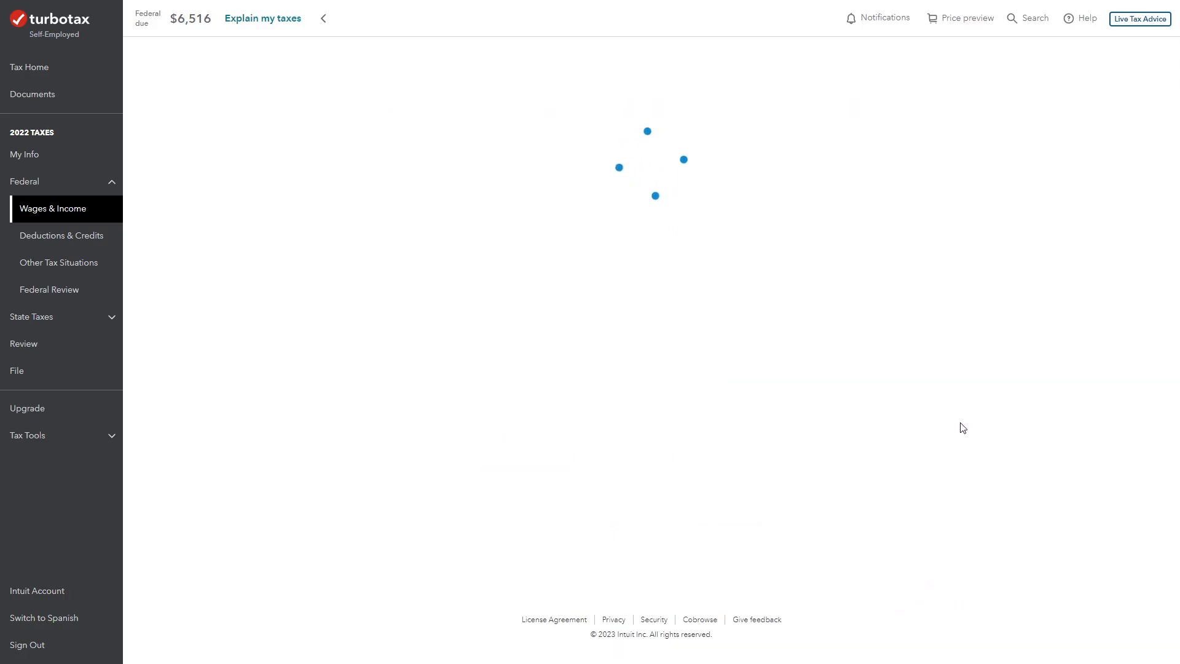
Select Advertising, Legal and professional fees, and Office expenses from the recommended Furniture expense categories
{"action": "scroll", "coordinate": [951, 479], "scroll_direction": "down", "scroll_amount": 1}
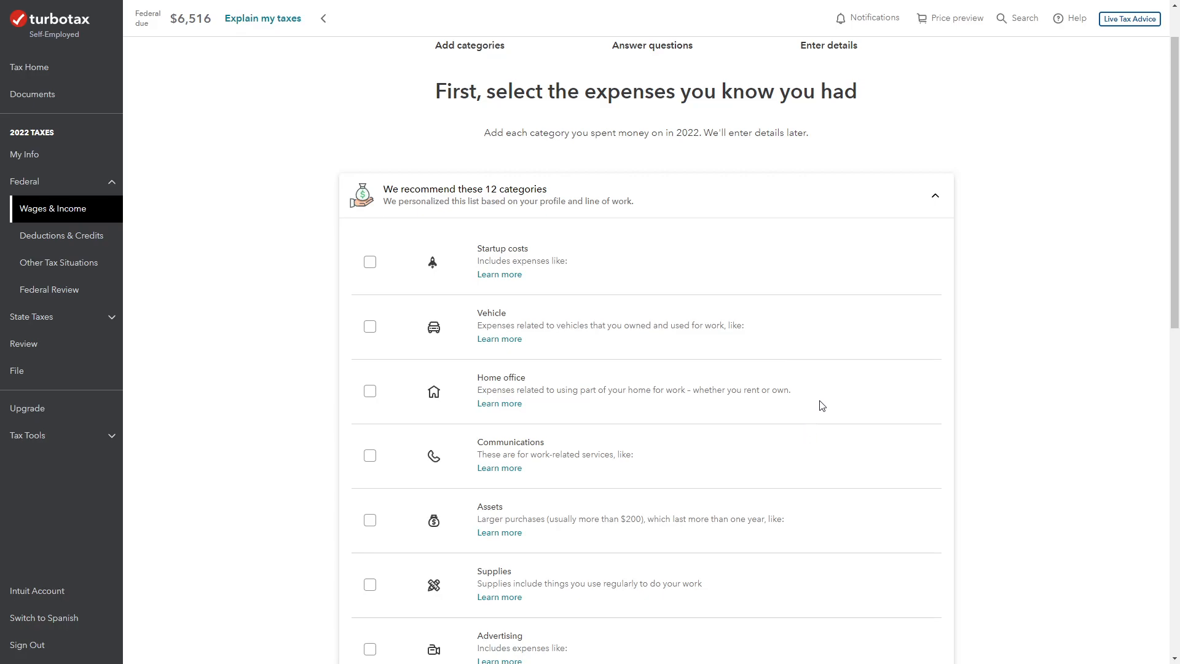
{"action": "scroll", "coordinate": [819, 401], "scroll_direction": "down", "scroll_amount": 3}
{"action": "scroll", "coordinate": [820, 402], "scroll_direction": "up", "scroll_amount": 2}
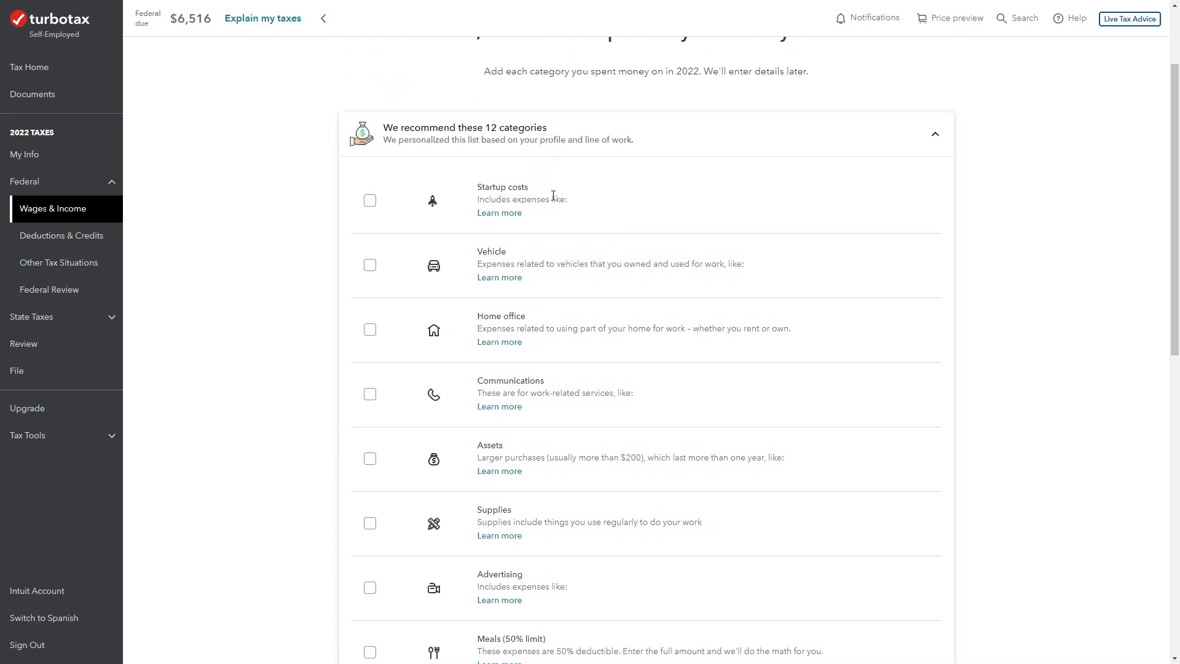
{"action": "scroll", "coordinate": [629, 416], "scroll_direction": "down", "scroll_amount": 3}
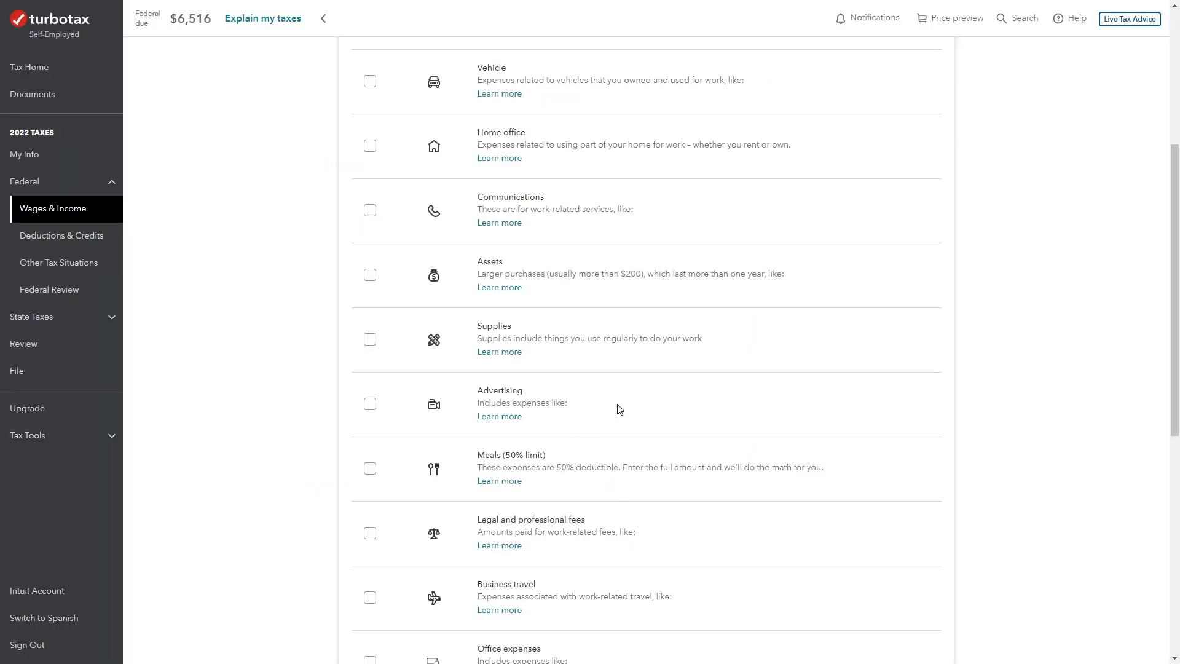
{"action": "scroll", "coordinate": [618, 408], "scroll_direction": "up", "scroll_amount": 2}
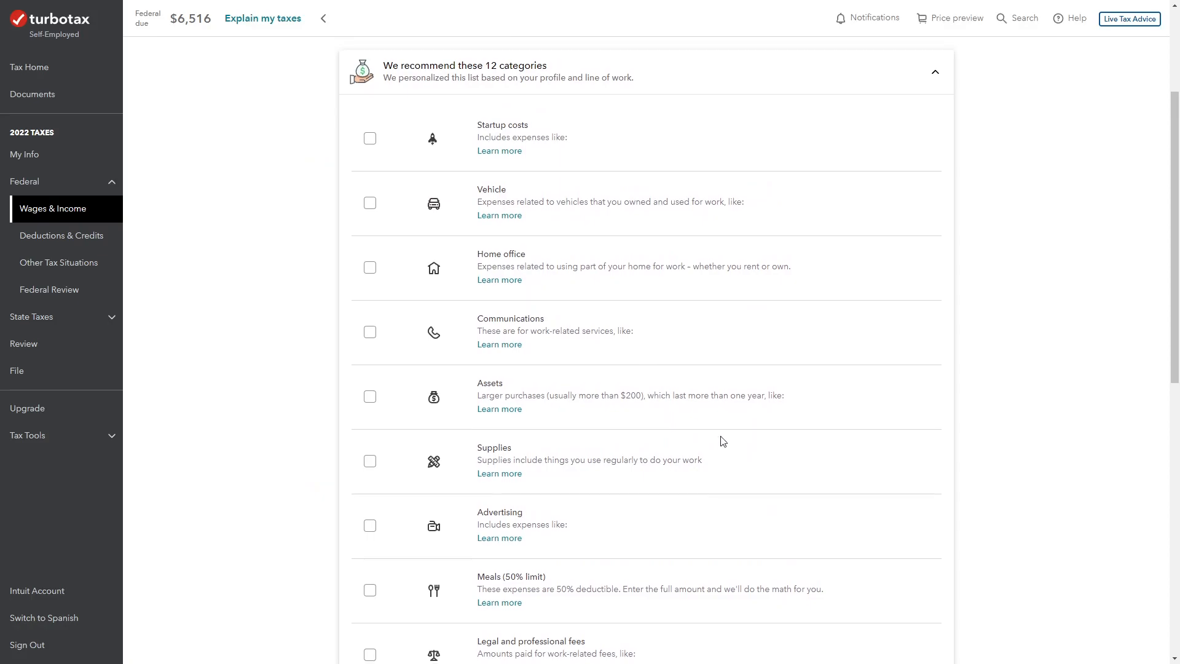
{"action": "scroll", "coordinate": [723, 440], "scroll_direction": "down", "scroll_amount": 2}
{"action": "scroll", "coordinate": [723, 440], "scroll_direction": "down", "scroll_amount": 2}
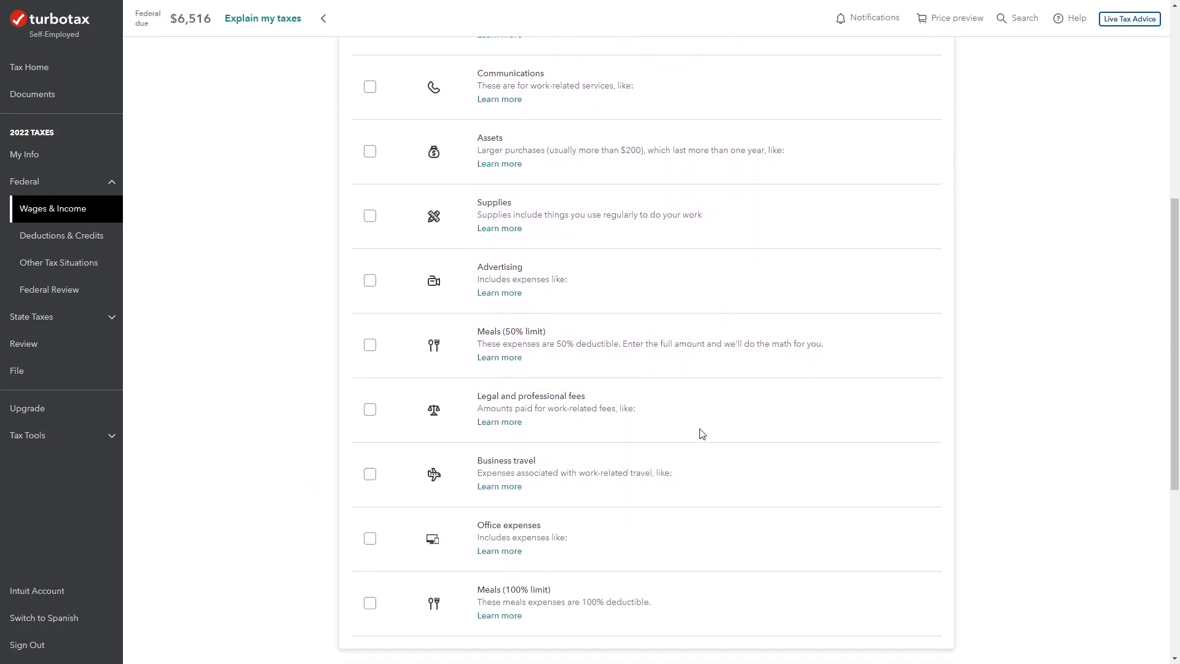
{"action": "left_click", "coordinate": [369, 281]}
{"action": "left_click", "coordinate": [371, 411]}
{"action": "scroll", "coordinate": [848, 510], "scroll_direction": "down", "scroll_amount": 2}
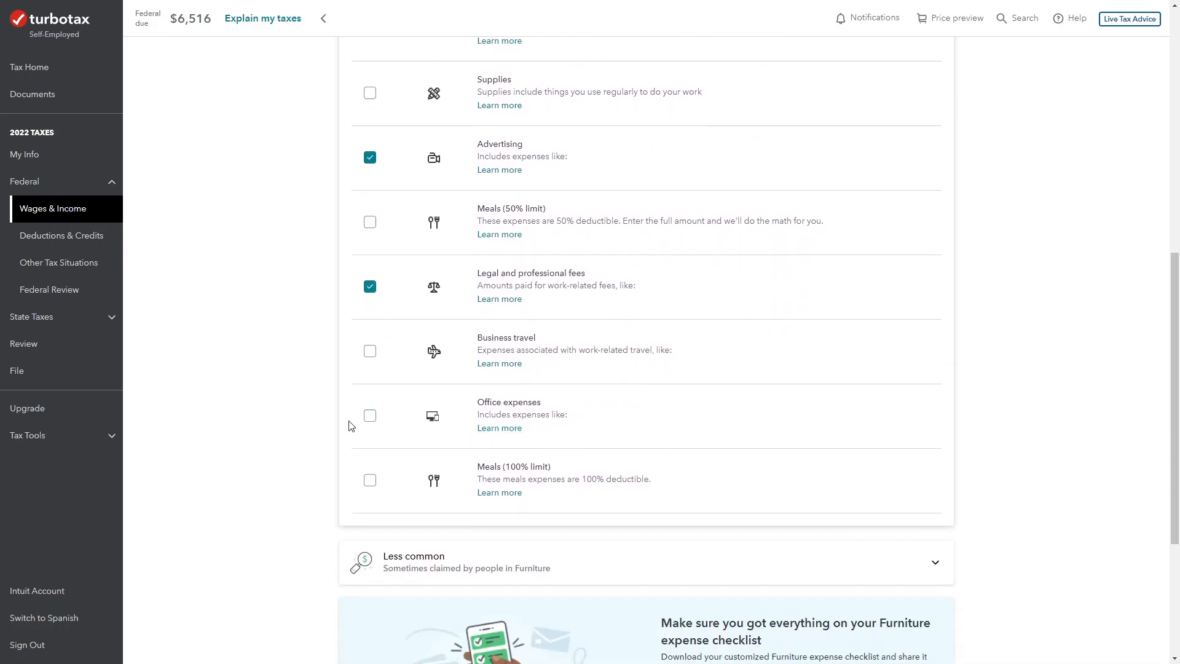
{"action": "scroll", "coordinate": [757, 485], "scroll_direction": "down", "scroll_amount": 3}
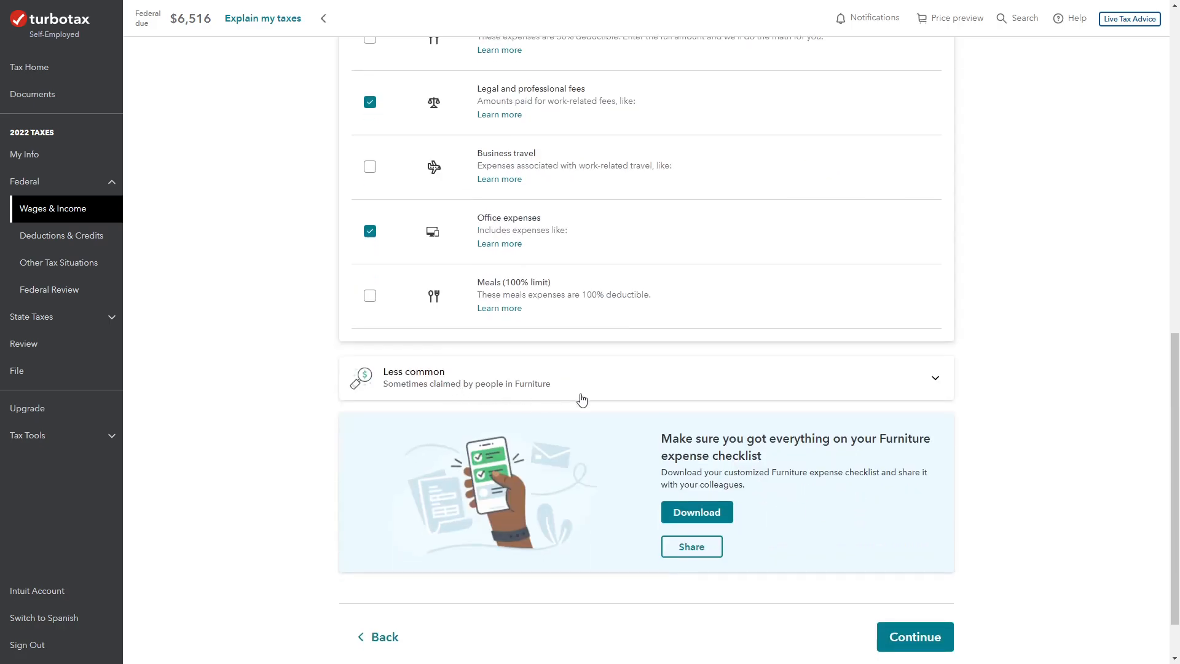
Expand the less common expense categories and select Taxes and licenses and Business insurance
{"action": "left_click", "coordinate": [931, 382]}
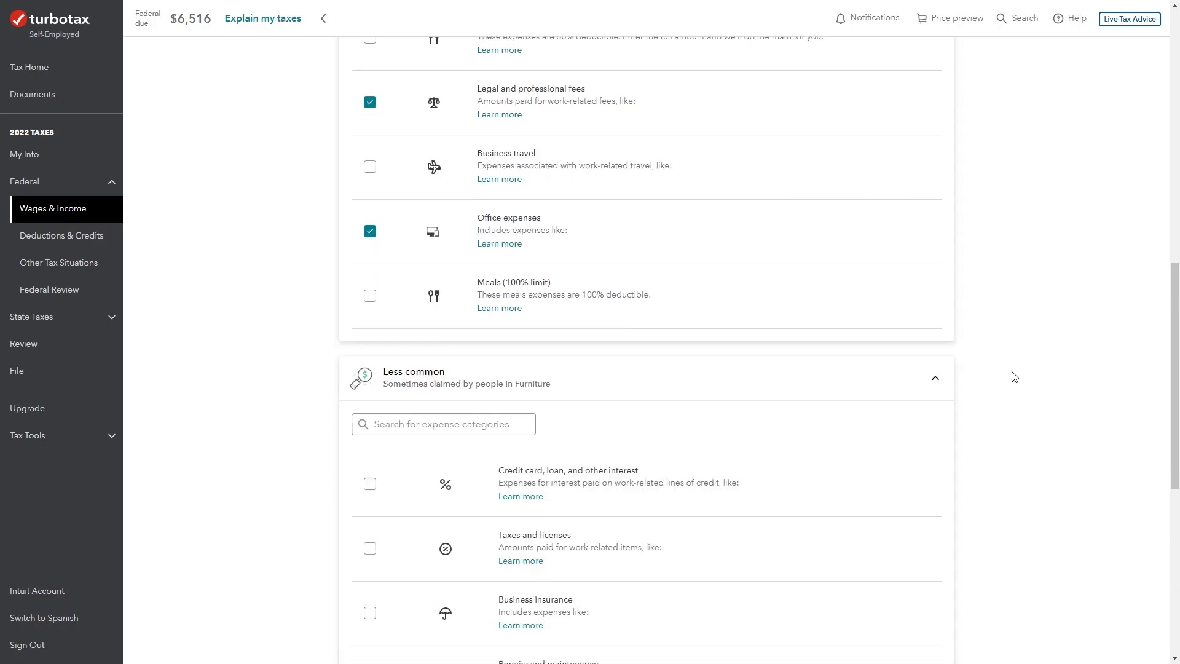
{"action": "scroll", "coordinate": [1011, 381], "scroll_direction": "down", "scroll_amount": 5}
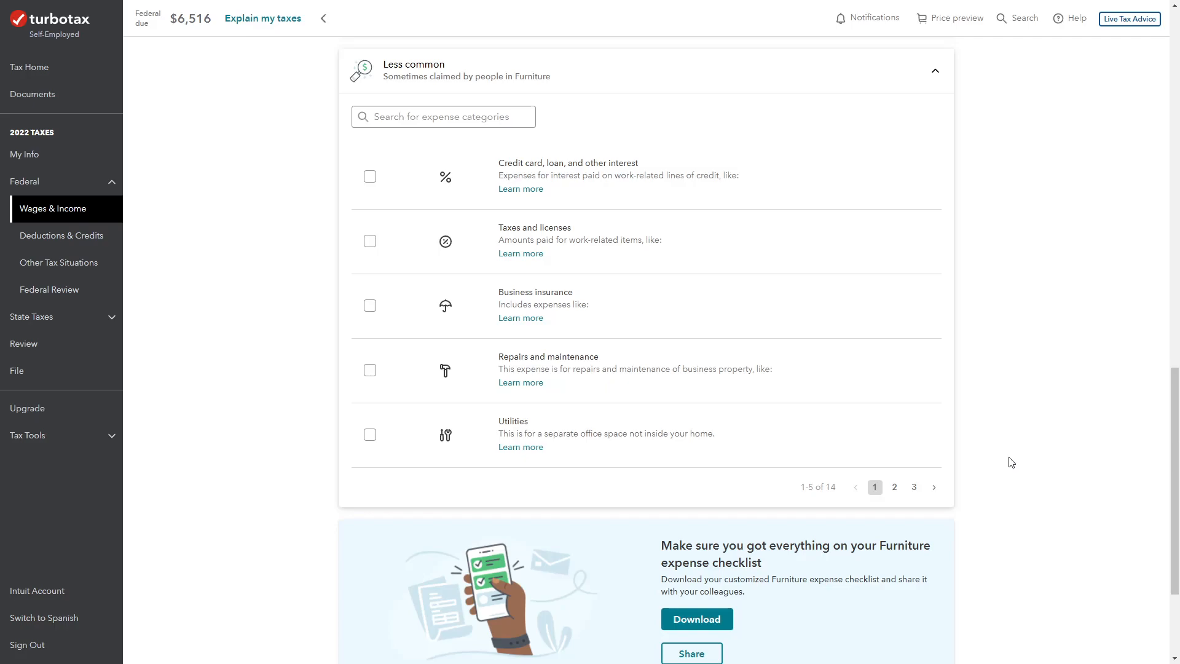
{"action": "left_click", "coordinate": [370, 245]}
{"action": "left_click", "coordinate": [371, 308]}
{"action": "left_click", "coordinate": [398, 458]}
Add Building or land rental, Inventory, and Contract labor from the remaining pages of less common expense categories
{"action": "scroll", "coordinate": [841, 494], "scroll_direction": "down", "scroll_amount": 1}
{"action": "left_click", "coordinate": [894, 426]}
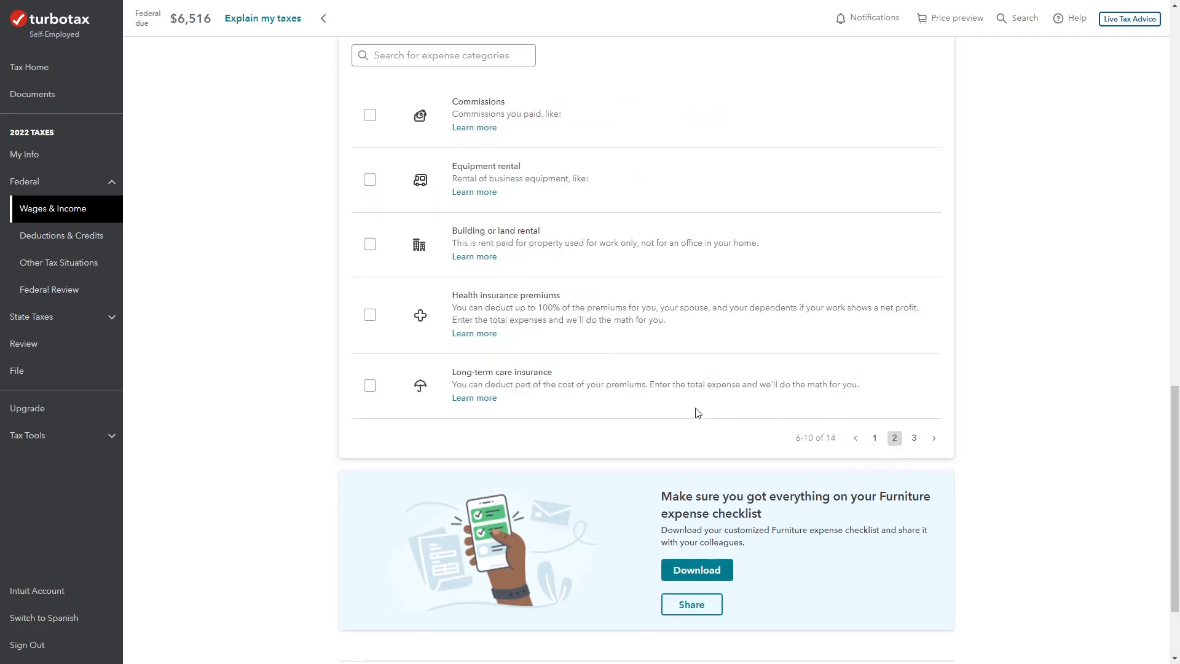
{"action": "scroll", "coordinate": [696, 414], "scroll_direction": "up", "scroll_amount": 1}
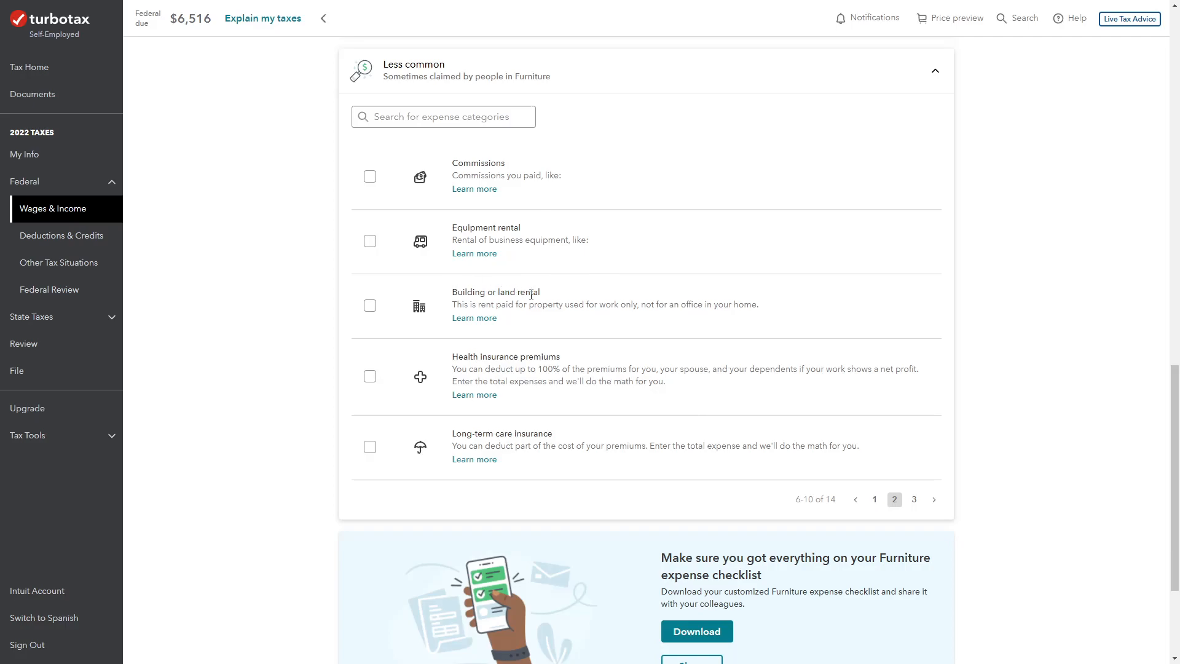
{"action": "left_click", "coordinate": [369, 306]}
{"action": "left_click", "coordinate": [915, 500]}
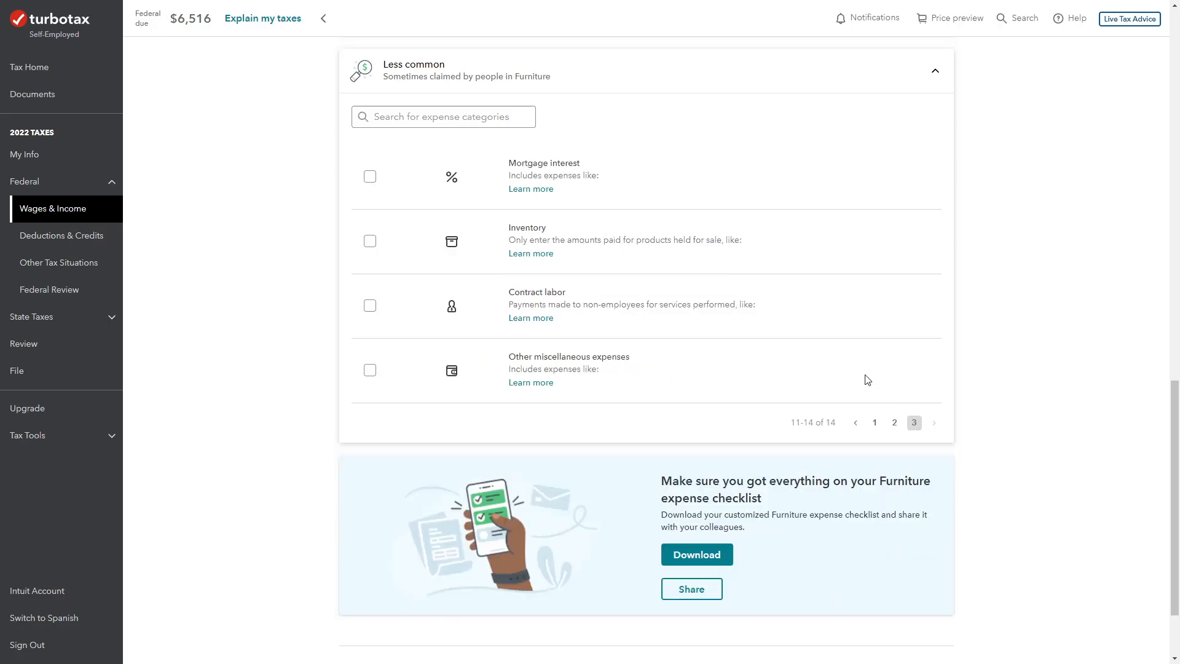
{"action": "left_click", "coordinate": [370, 243]}
{"action": "left_click", "coordinate": [370, 306]}
Recheck the selected Furniture expense categories and submit the selection
{"action": "scroll", "coordinate": [732, 453], "scroll_direction": "up", "scroll_amount": 3}
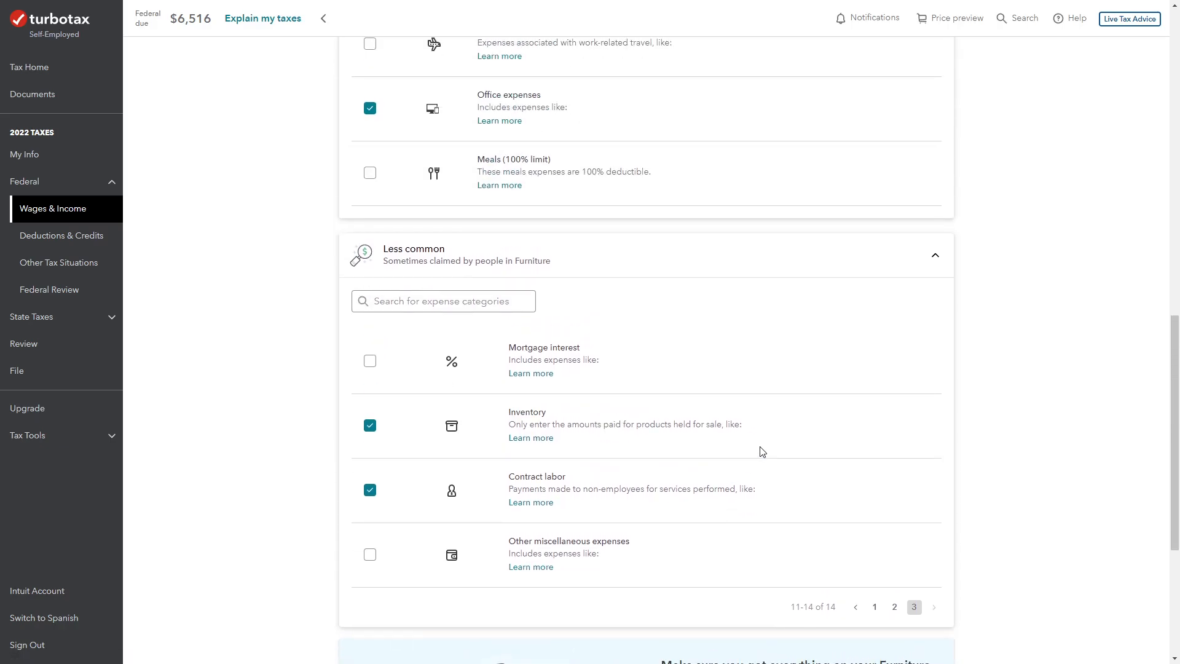
{"action": "scroll", "coordinate": [762, 451], "scroll_direction": "up", "scroll_amount": 6}
{"action": "scroll", "coordinate": [766, 447], "scroll_direction": "down", "scroll_amount": 10}
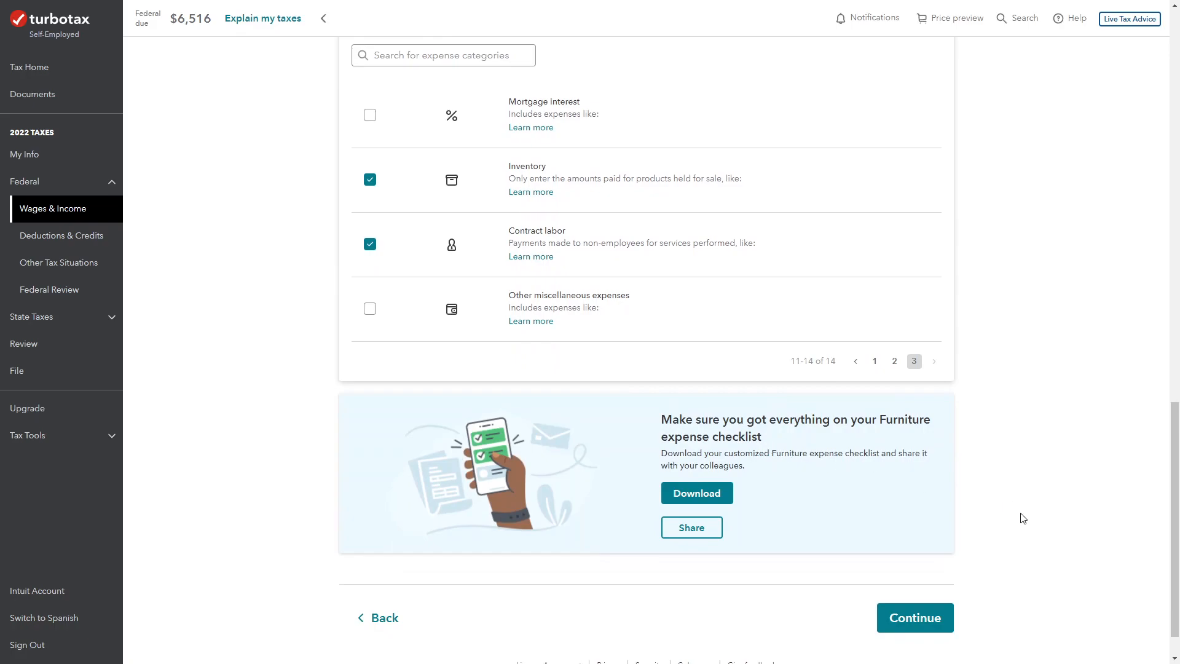
{"action": "left_click", "coordinate": [912, 620]}
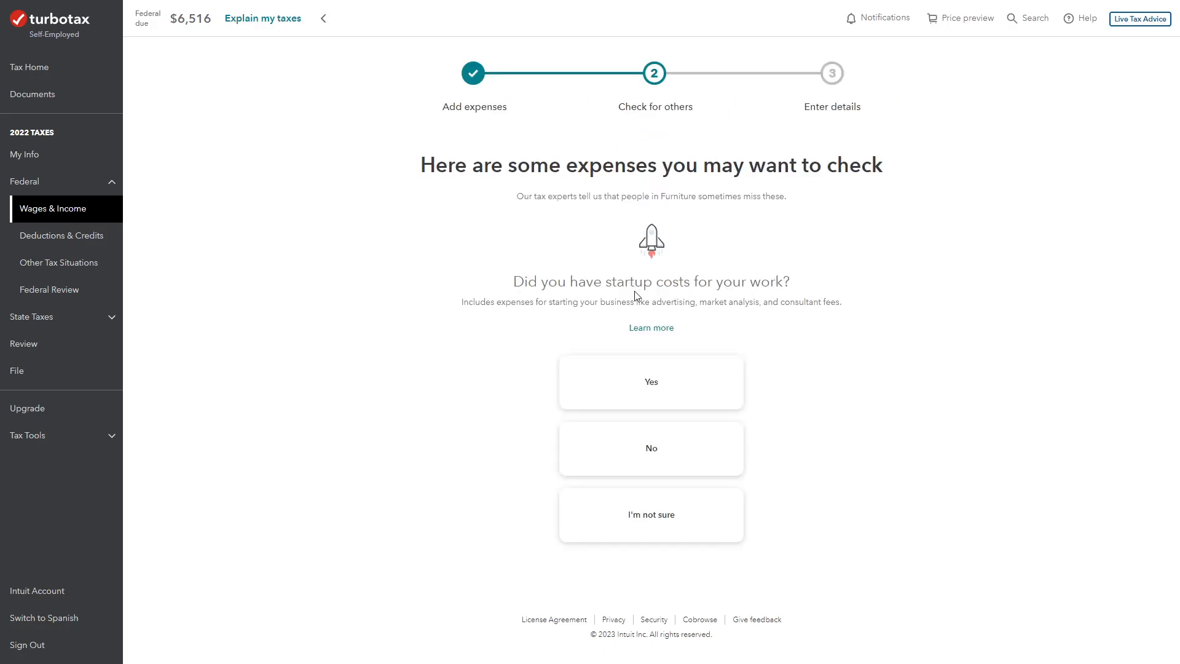
Answer No to having had startup costs, using a vehicle for work and using a home office for work
{"action": "left_click", "coordinate": [669, 448]}
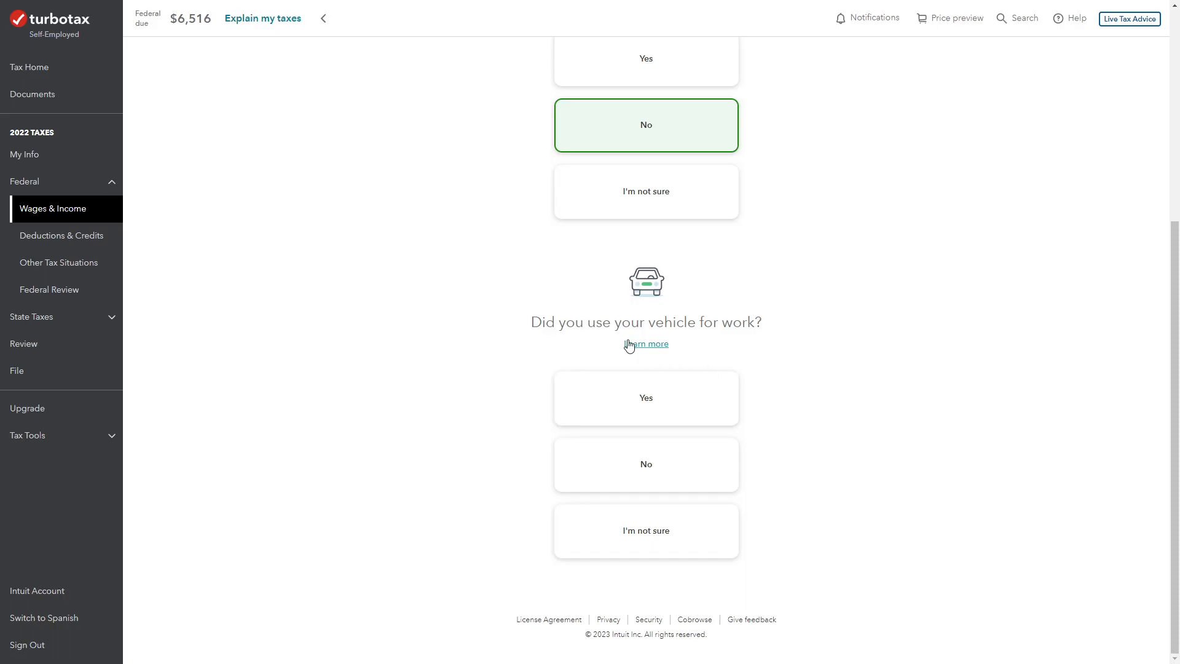
{"action": "left_click", "coordinate": [731, 455]}
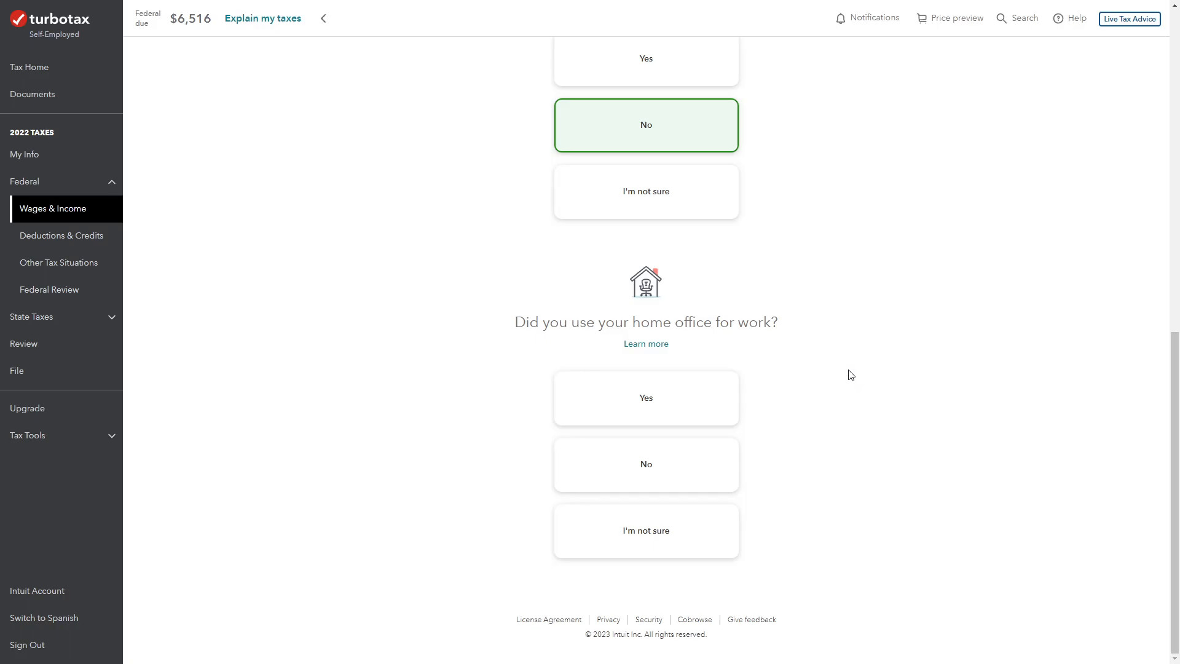
{"action": "left_click", "coordinate": [662, 452]}
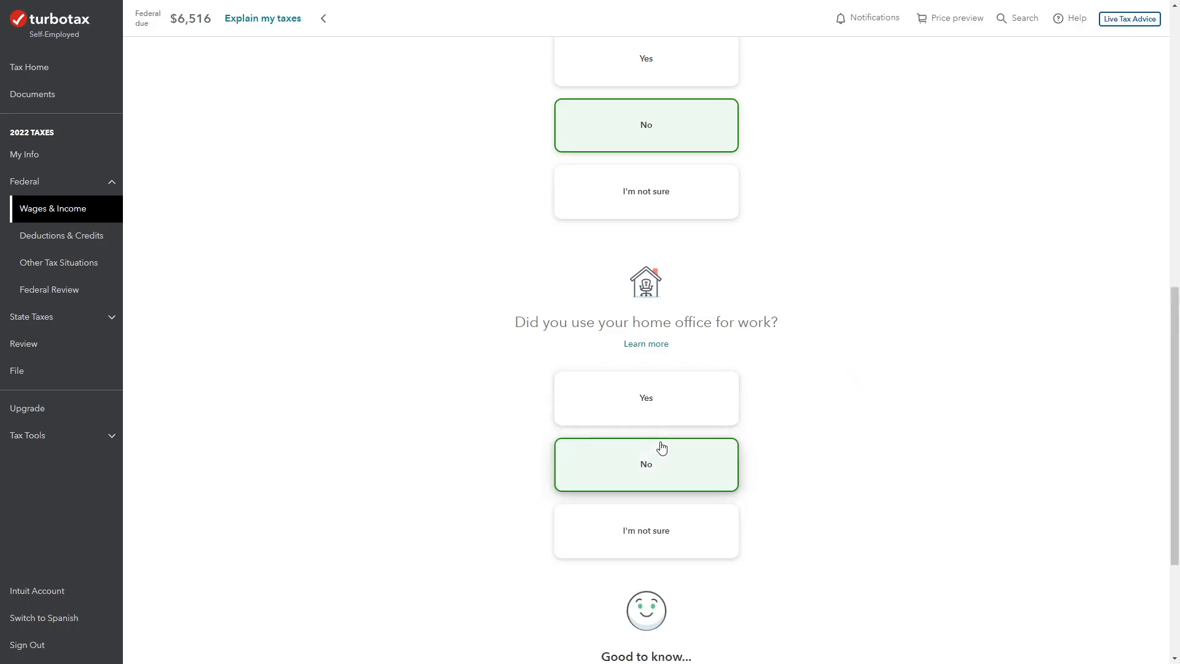
Submit the answers on startup costs, vehicle and home office, and open the expense details list for the Furniture business
{"action": "left_click", "coordinate": [897, 566]}
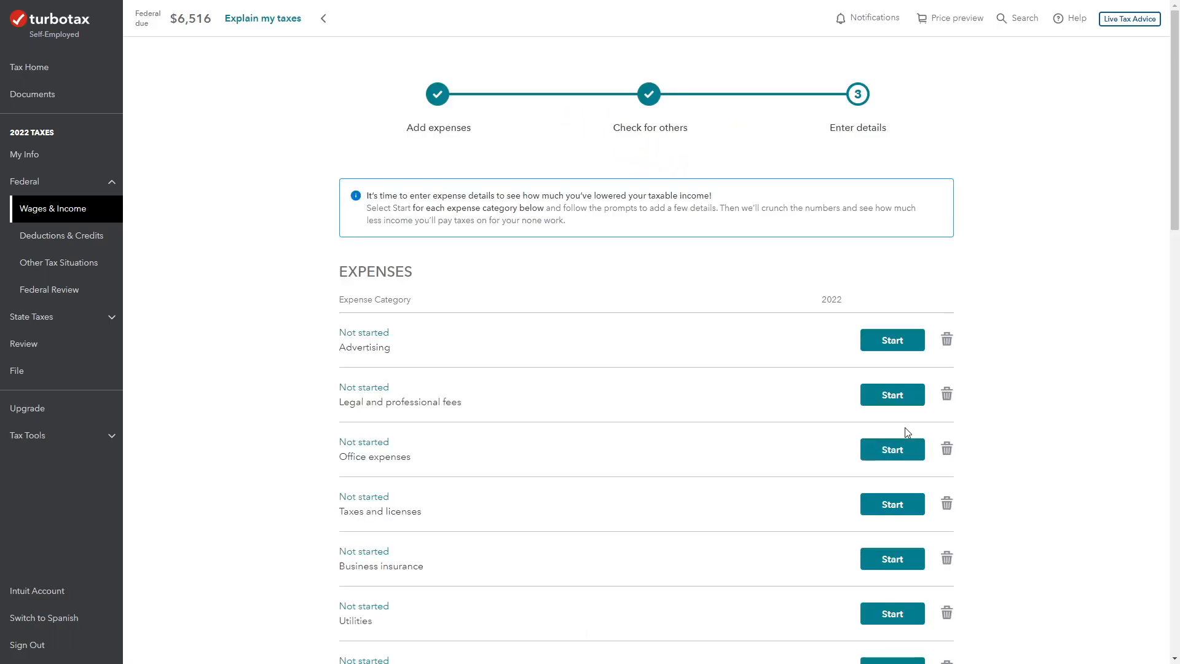
{"action": "scroll", "coordinate": [979, 440], "scroll_direction": "down", "scroll_amount": 3}
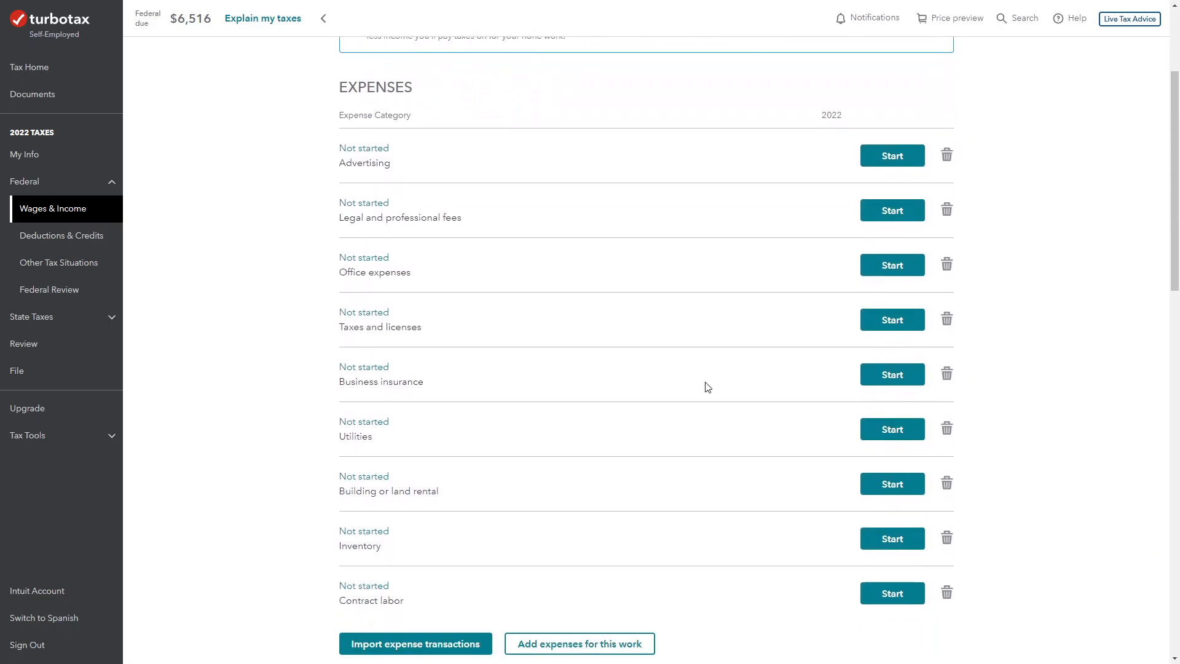
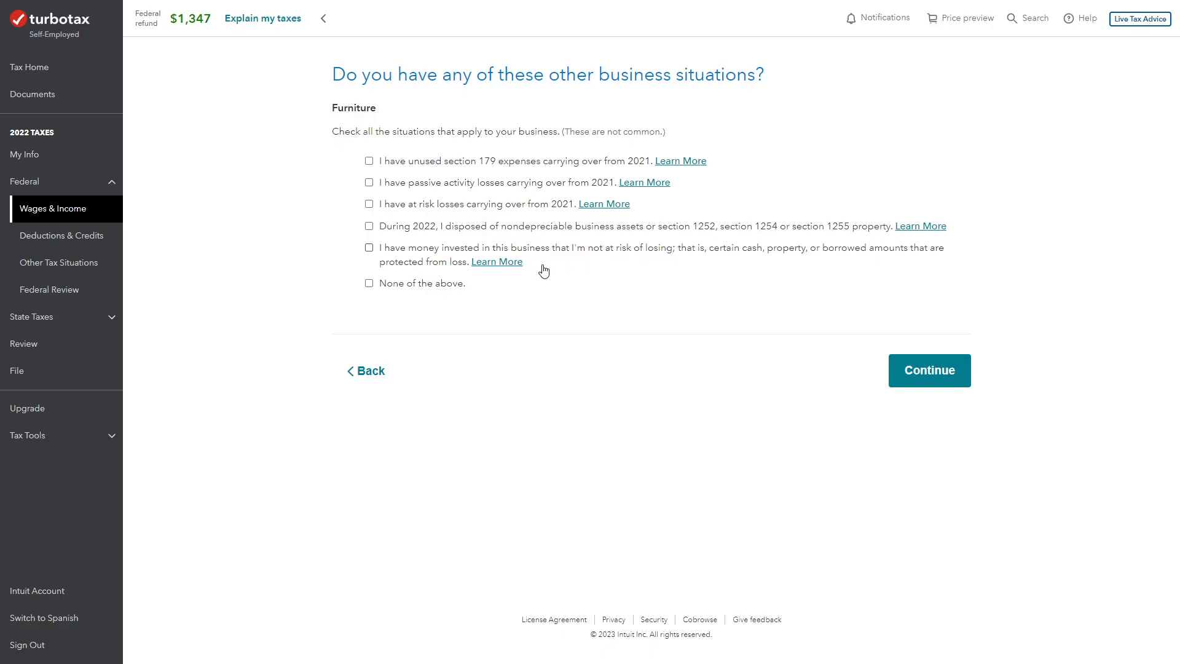
Select None of the above for the other business situations, and accept the Furniture income and expense summary
{"action": "left_click", "coordinate": [423, 287]}
{"action": "left_click", "coordinate": [922, 376]}
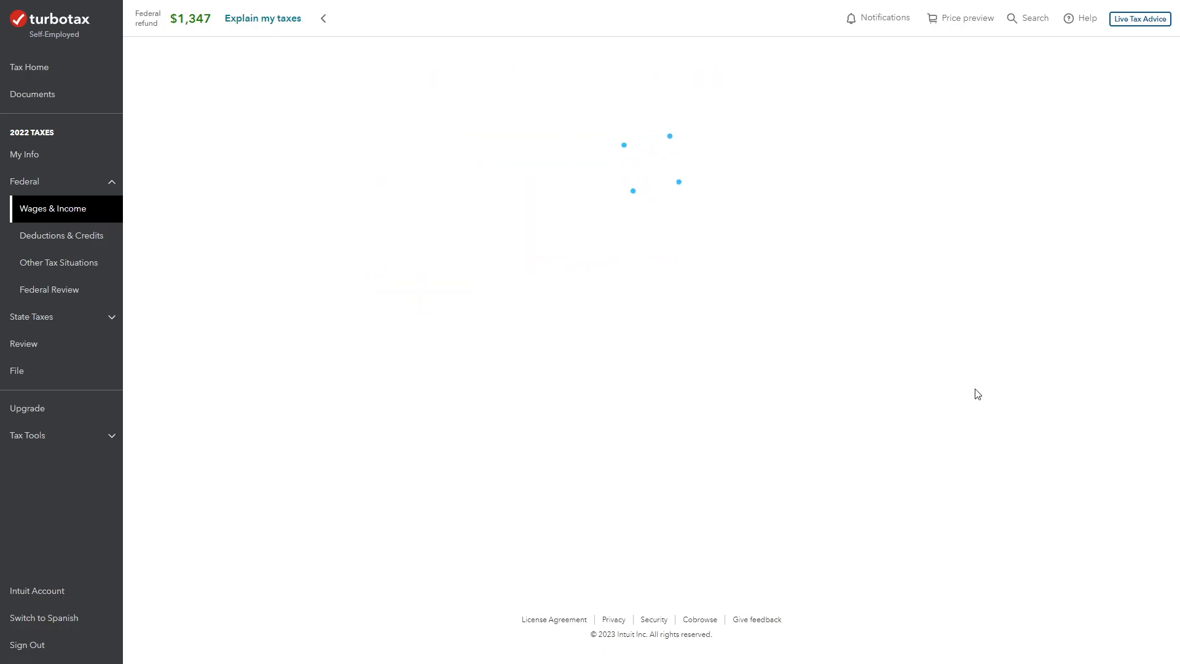
{"action": "scroll", "coordinate": [977, 394], "scroll_direction": "down", "scroll_amount": 19}
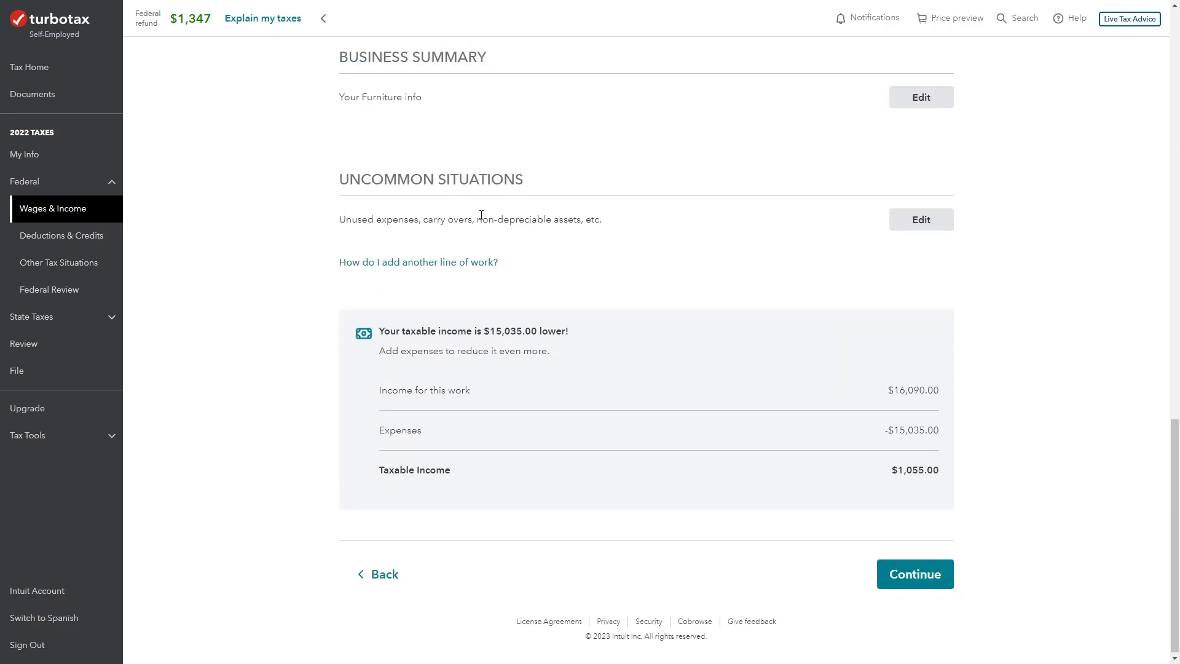
{"action": "scroll", "coordinate": [534, 336], "scroll_direction": "down", "scroll_amount": 1}
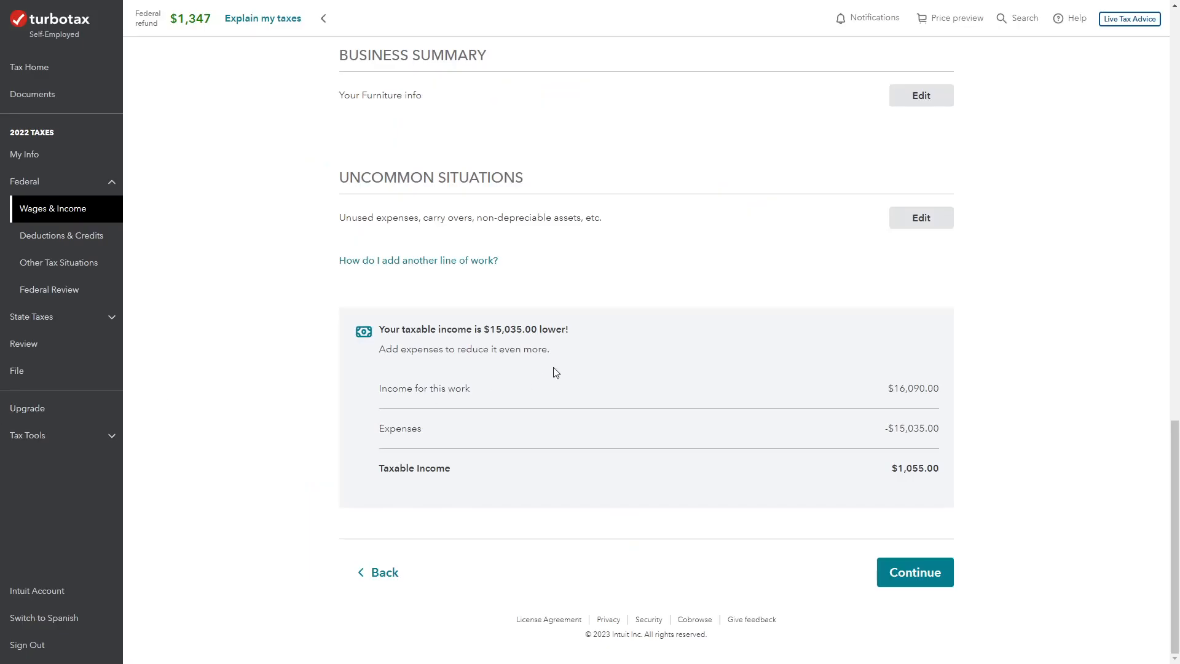
{"action": "left_click", "coordinate": [925, 581]}
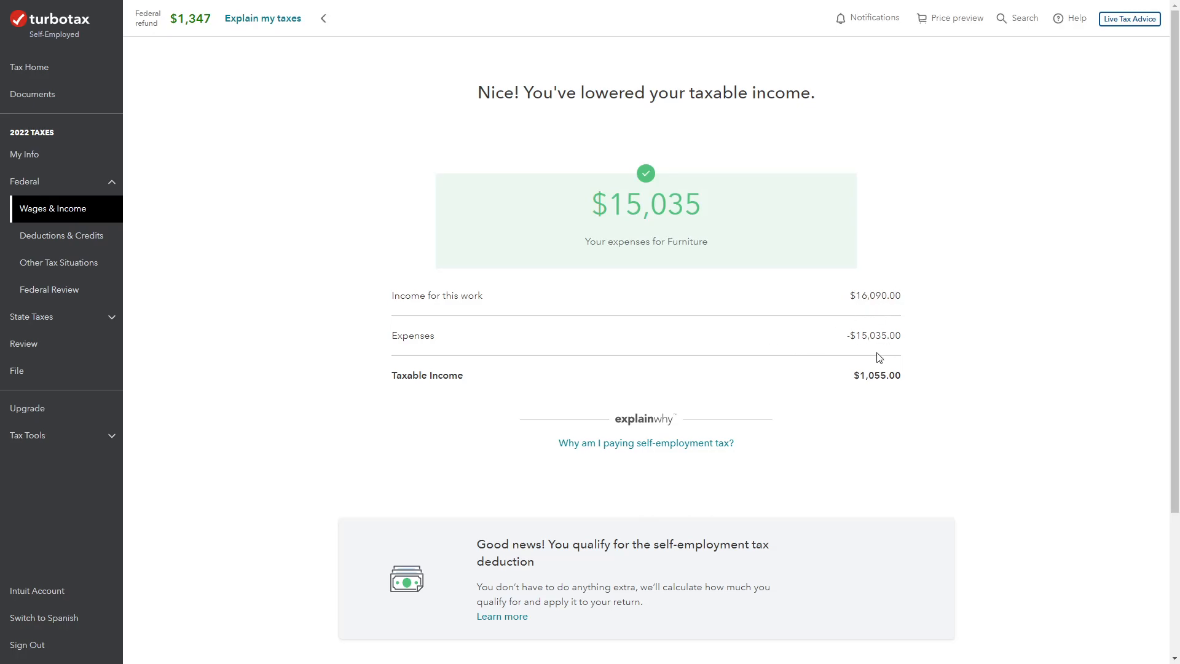
{"action": "scroll", "coordinate": [881, 389], "scroll_direction": "down", "scroll_amount": 4}
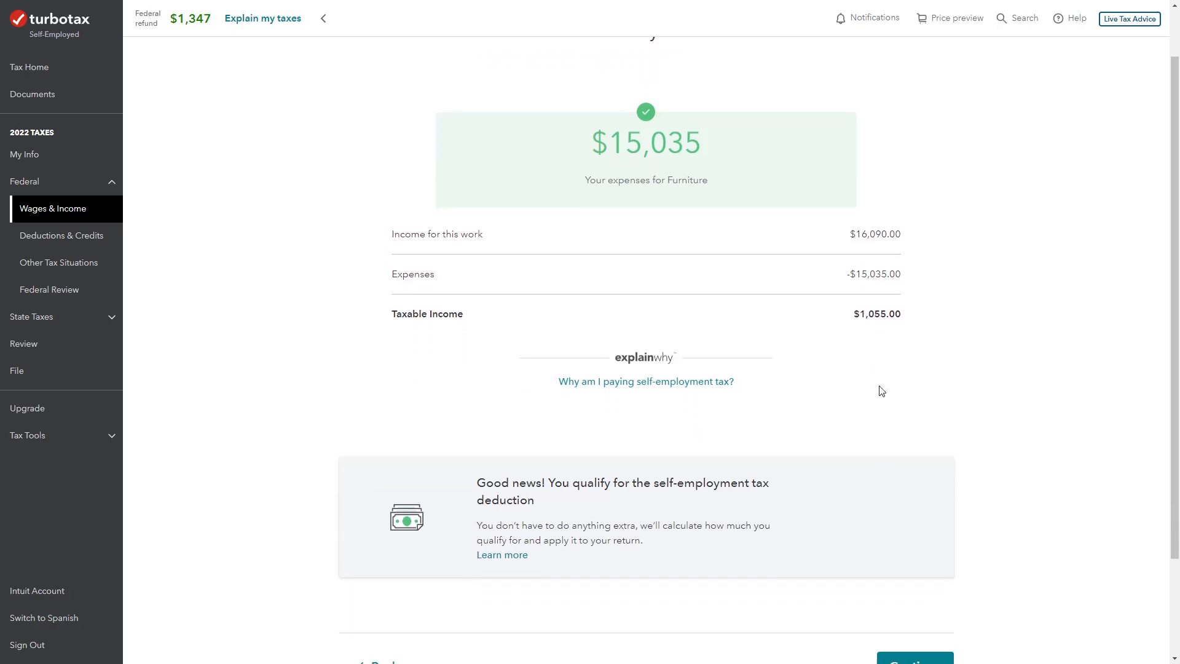
{"action": "left_click", "coordinate": [922, 544]}
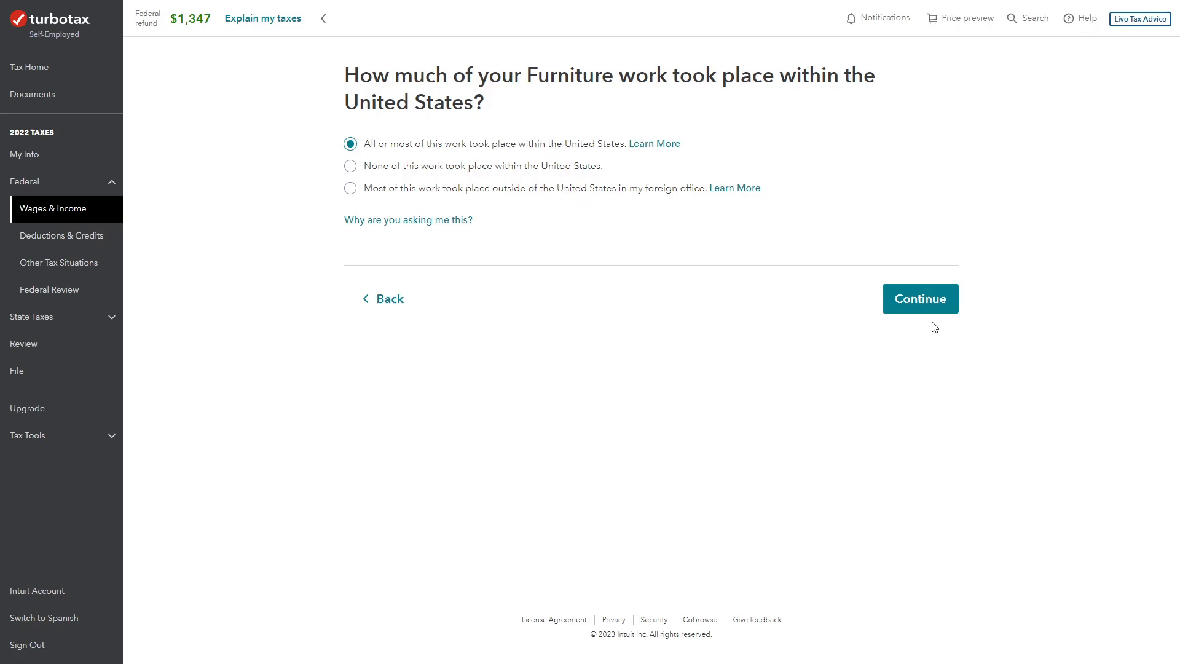
Accept that all or most Furniture work was within the United States, none was for a former employer, and no deductions are claimed elsewhere
{"action": "left_click", "coordinate": [933, 303]}
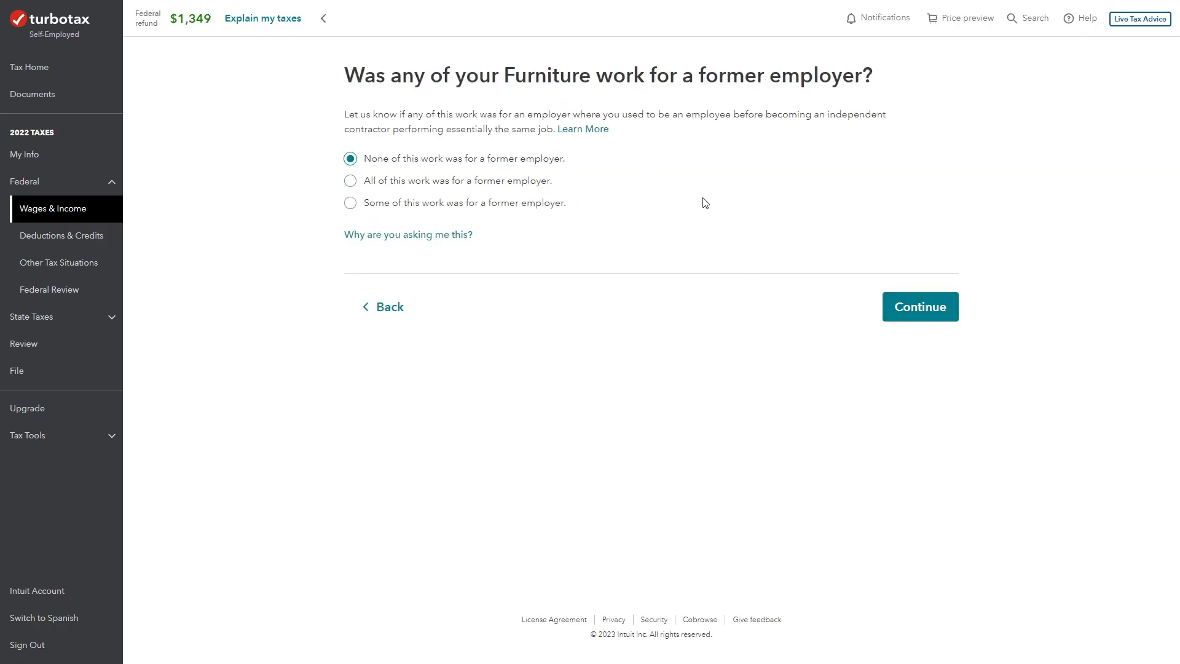
{"action": "left_click", "coordinate": [909, 301]}
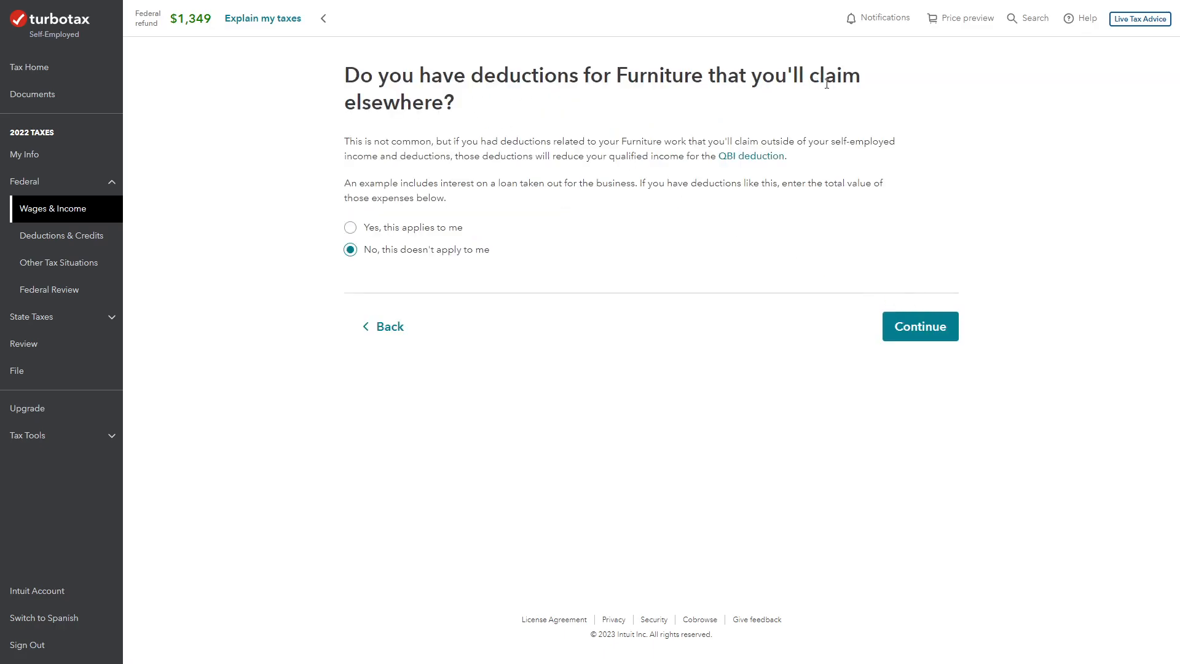
{"action": "left_click", "coordinate": [946, 327]}
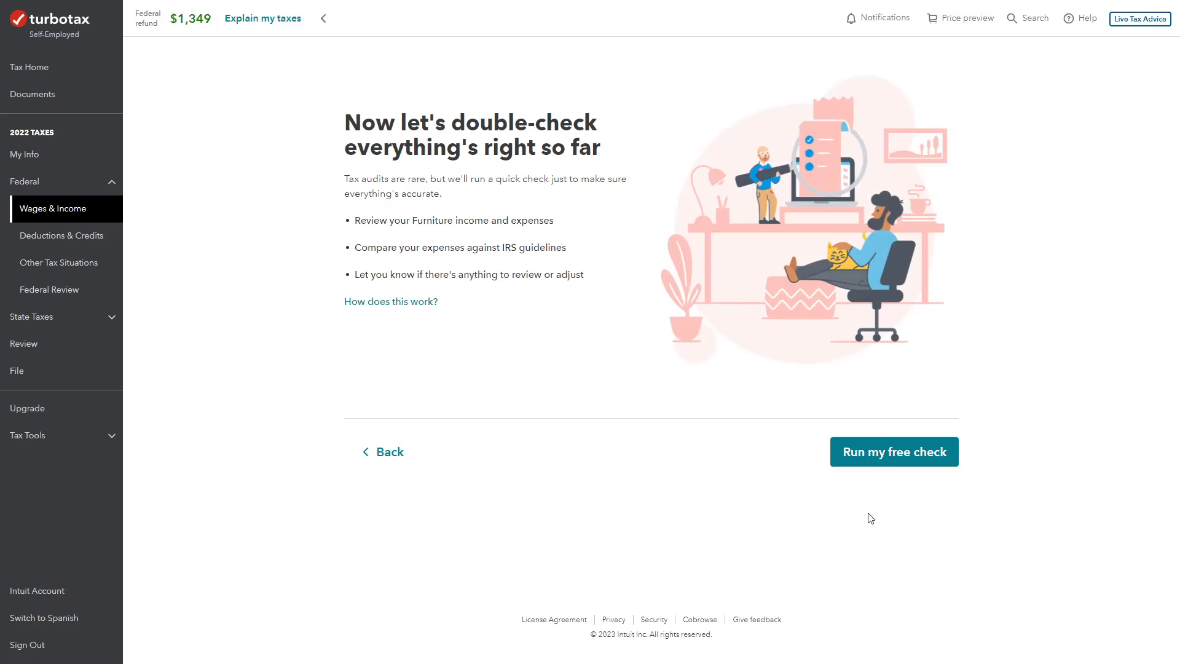
Run the free audit check on the Furniture work and continue through the self-employment tax overview to the income and expenses page
{"action": "left_click", "coordinate": [887, 460]}
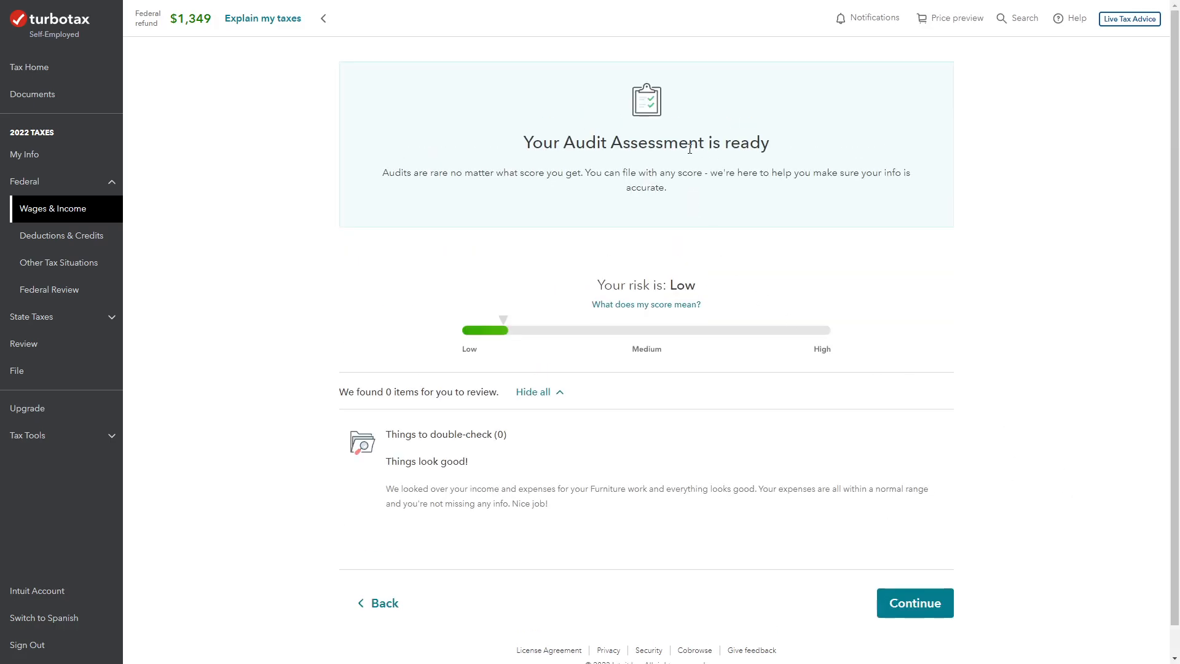
{"action": "scroll", "coordinate": [681, 226], "scroll_direction": "down", "scroll_amount": 1}
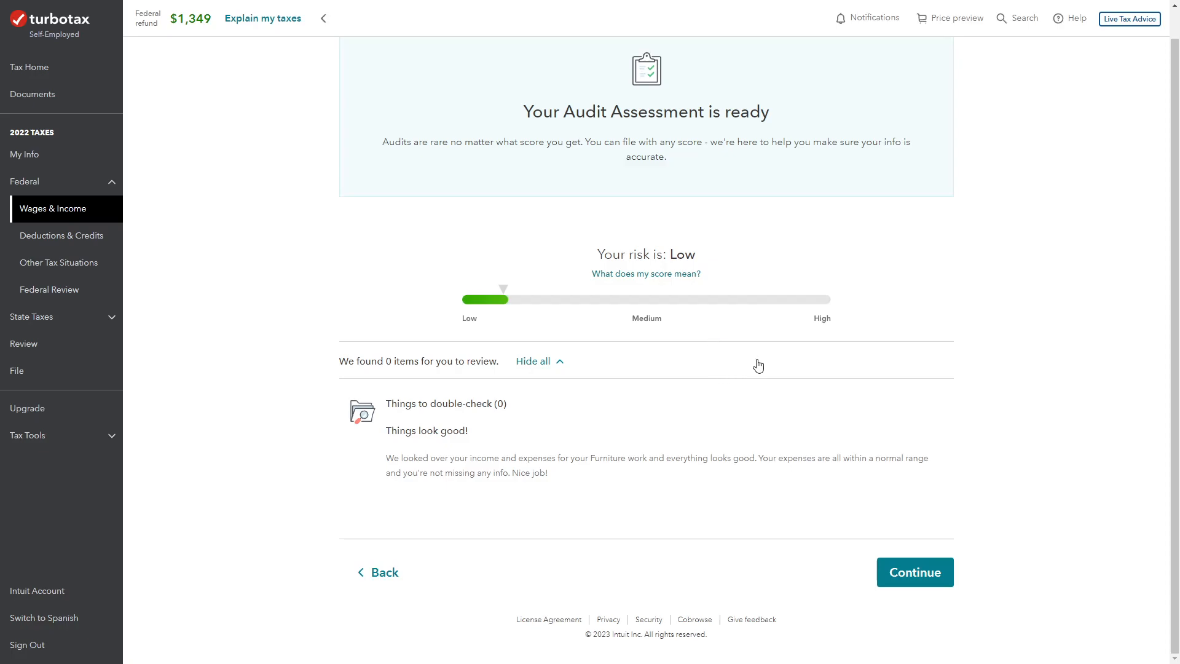
{"action": "left_click", "coordinate": [923, 576]}
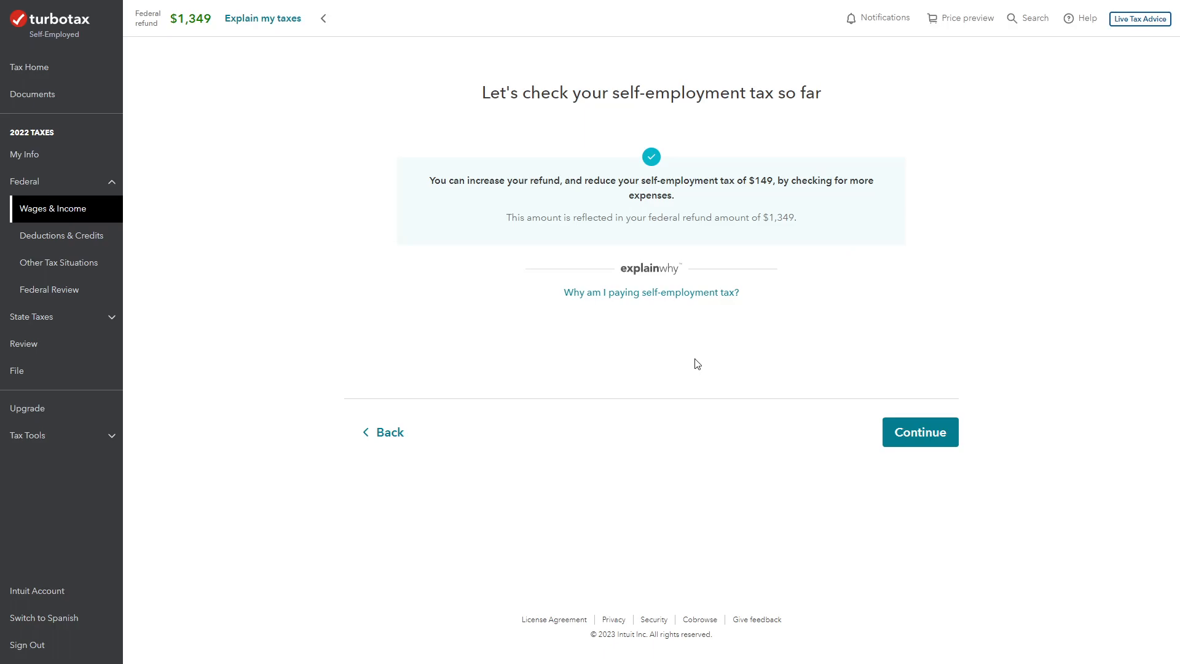
{"action": "left_click", "coordinate": [924, 439]}
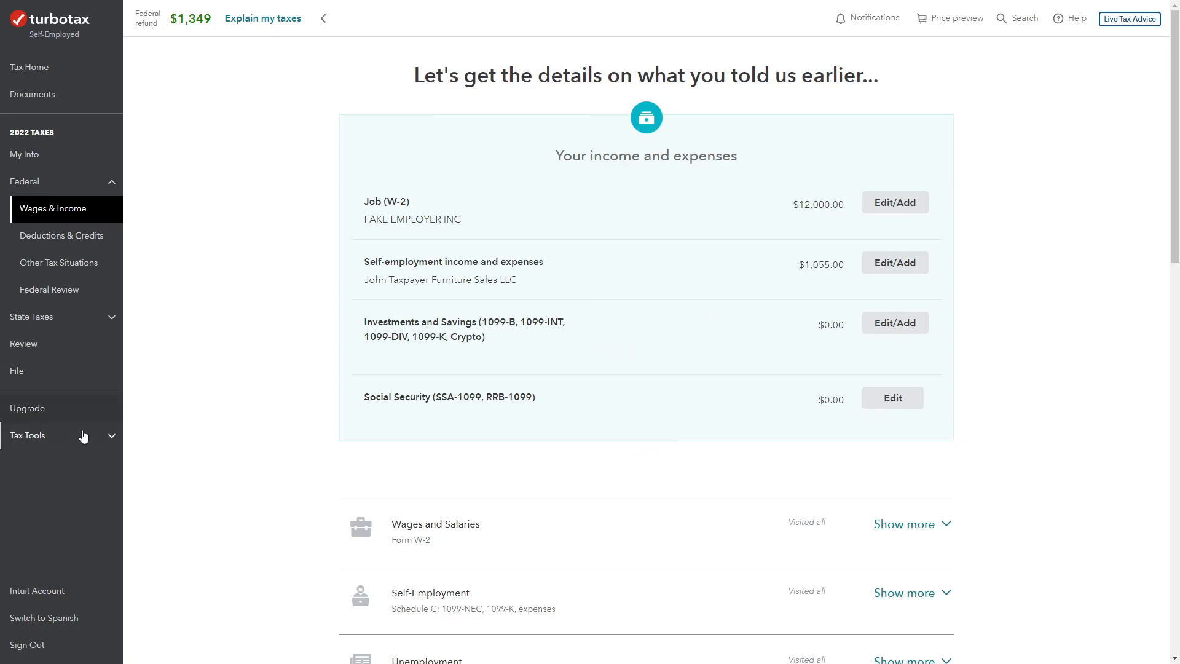
In the Print Center, generate the 2022 Federal return with government and TurboTax worksheets included
{"action": "left_click", "coordinate": [109, 437]}
{"action": "left_click", "coordinate": [62, 492]}
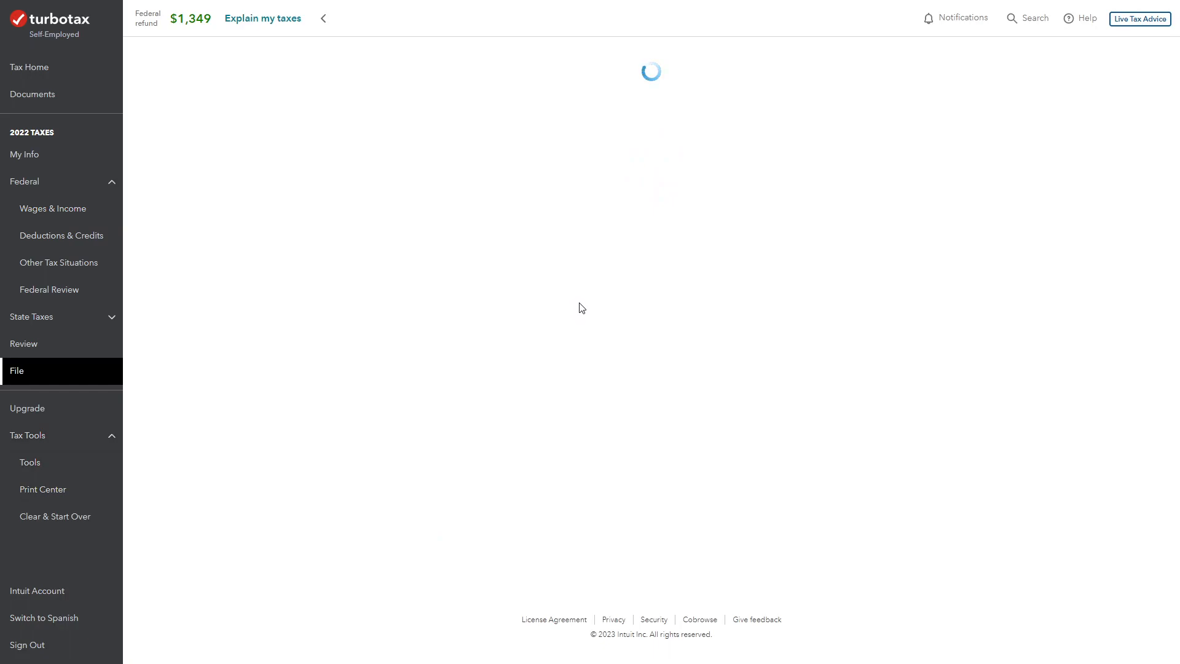
{"action": "left_click", "coordinate": [483, 220]}
{"action": "left_click", "coordinate": [350, 144]}
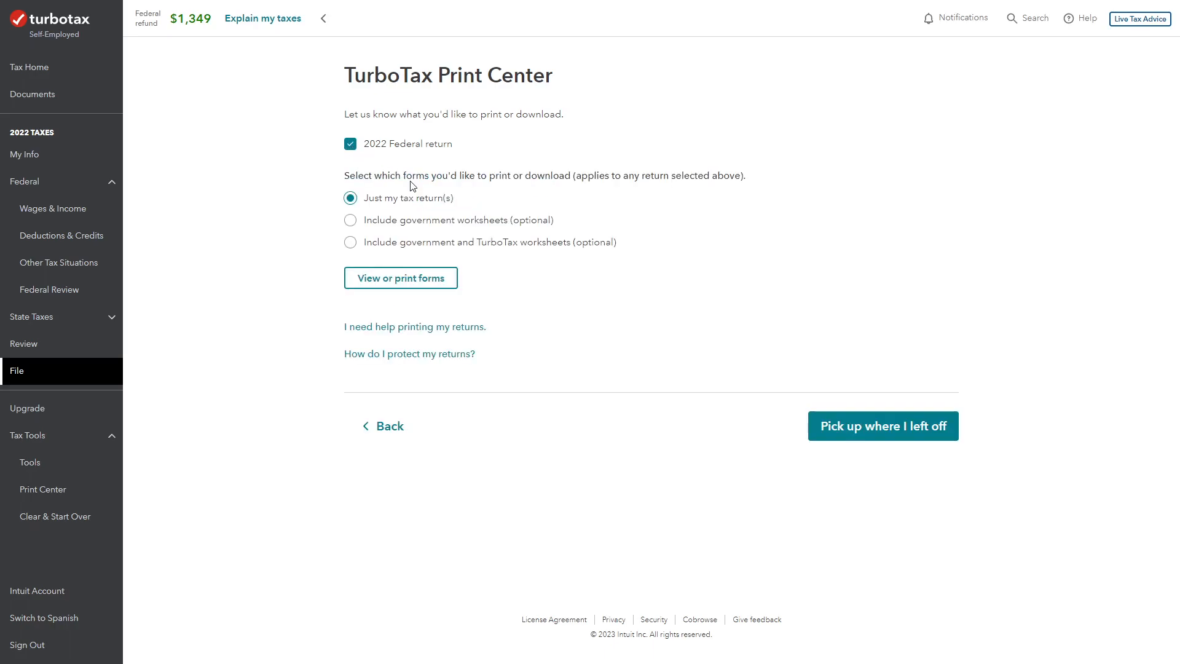
{"action": "left_click", "coordinate": [350, 242]}
{"action": "left_click", "coordinate": [411, 280]}
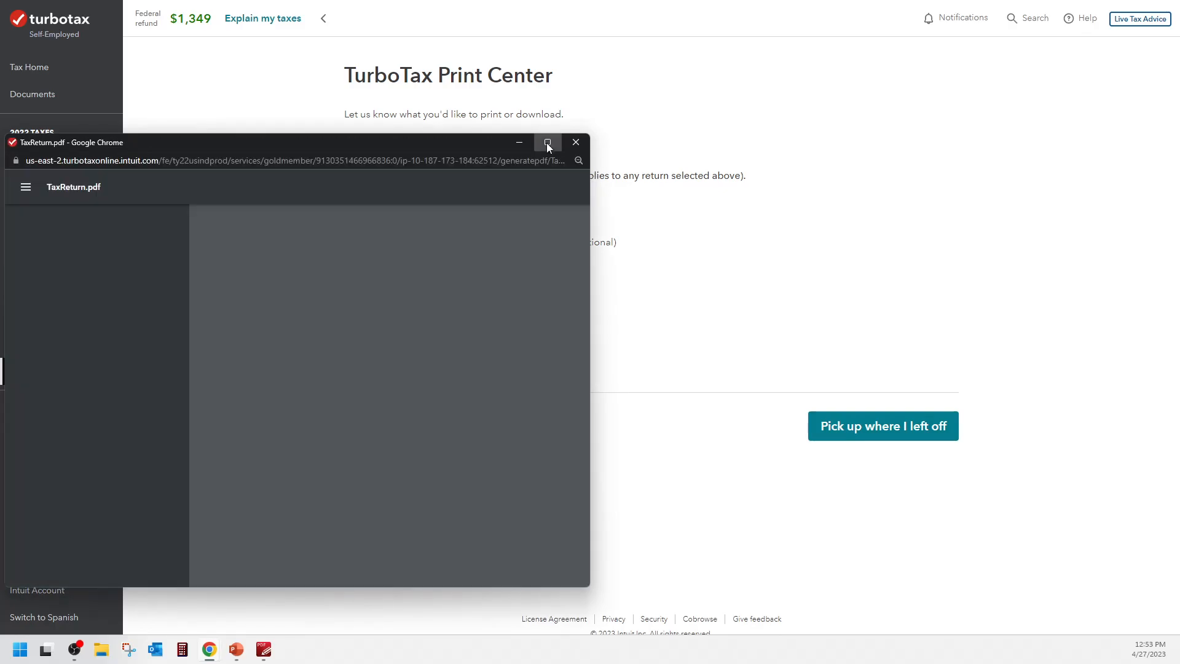
Maximize TaxReturn.pdf, enlarge it to 150%, and look through the filing summary, Form 1040, Schedule 1 and Schedule 2
{"action": "left_click", "coordinate": [547, 142]}
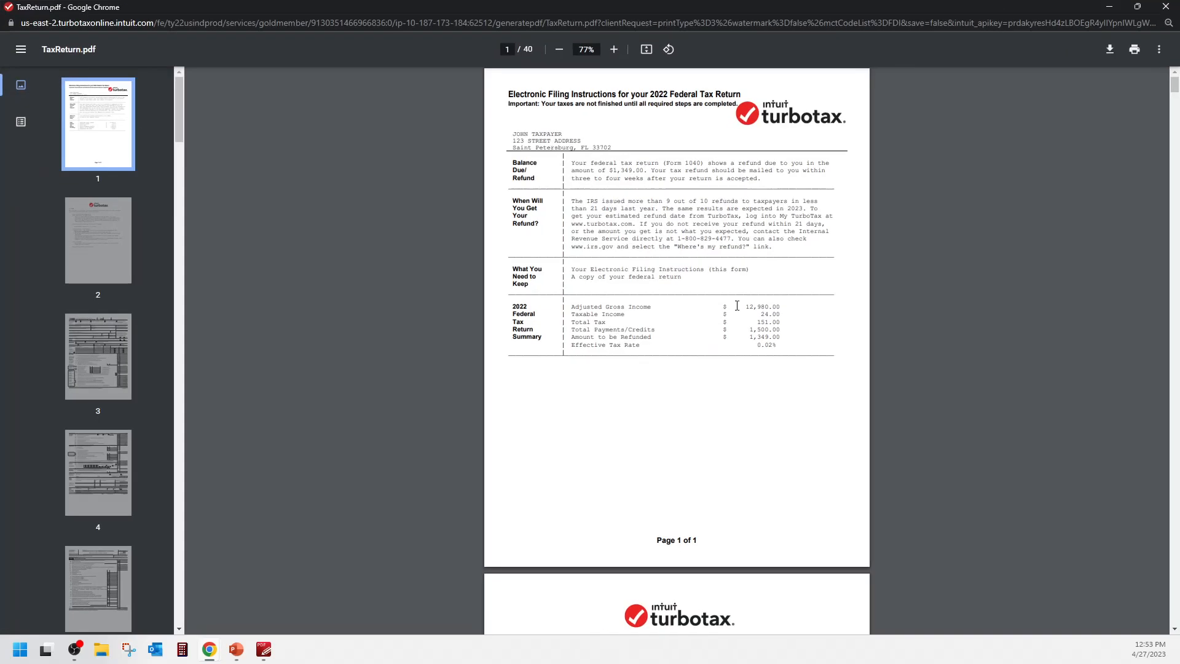
{"action": "scroll", "coordinate": [735, 260], "scroll_direction": "up", "scroll_amount": 6, "text": "ctrl"}
{"action": "scroll", "coordinate": [765, 274], "scroll_direction": "down", "scroll_amount": 10}
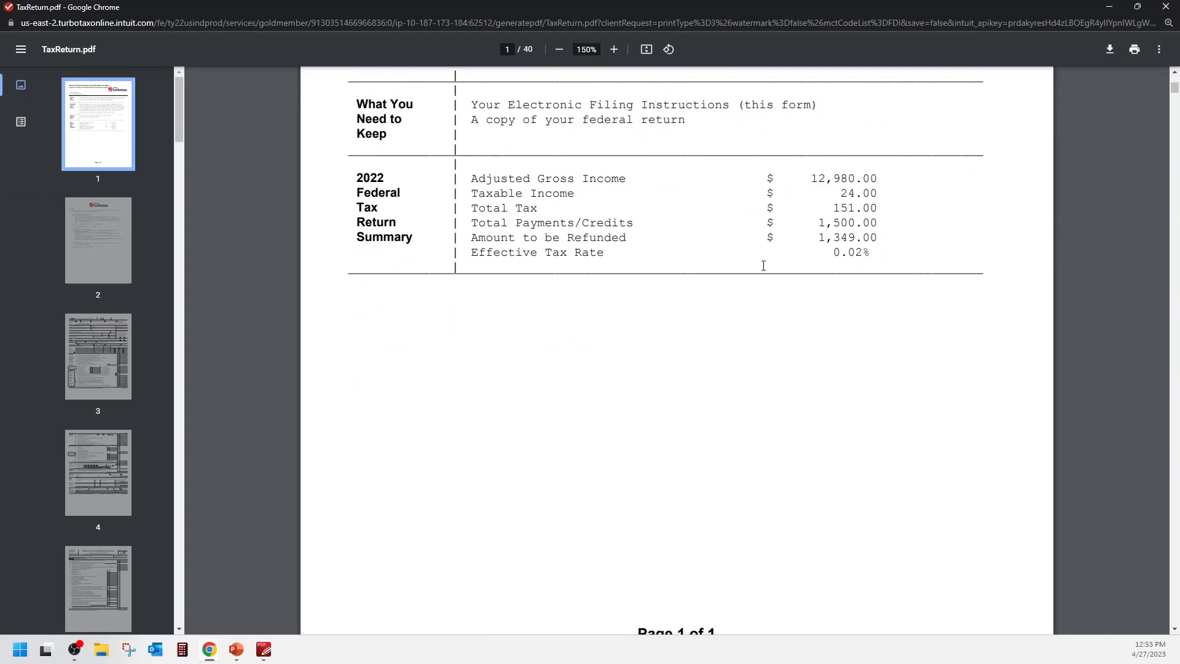
{"action": "scroll", "coordinate": [766, 274], "scroll_direction": "down", "scroll_amount": 8}
{"action": "scroll", "coordinate": [761, 279], "scroll_direction": "down", "scroll_amount": 4}
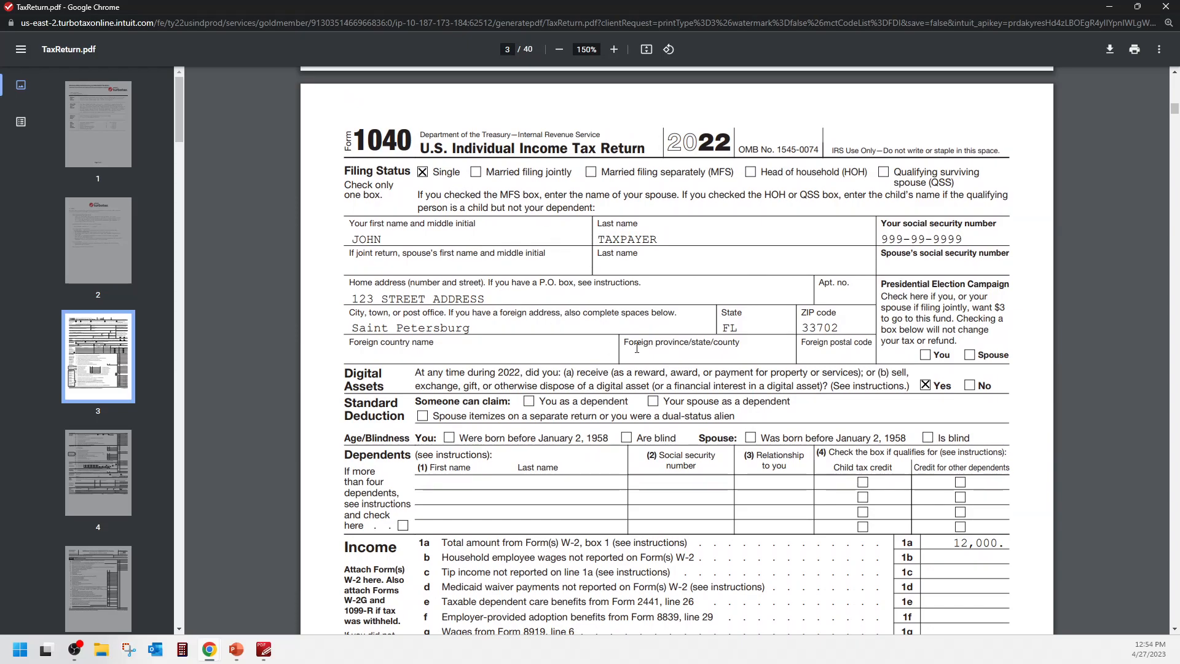
{"action": "scroll", "coordinate": [639, 347], "scroll_direction": "down", "scroll_amount": 4}
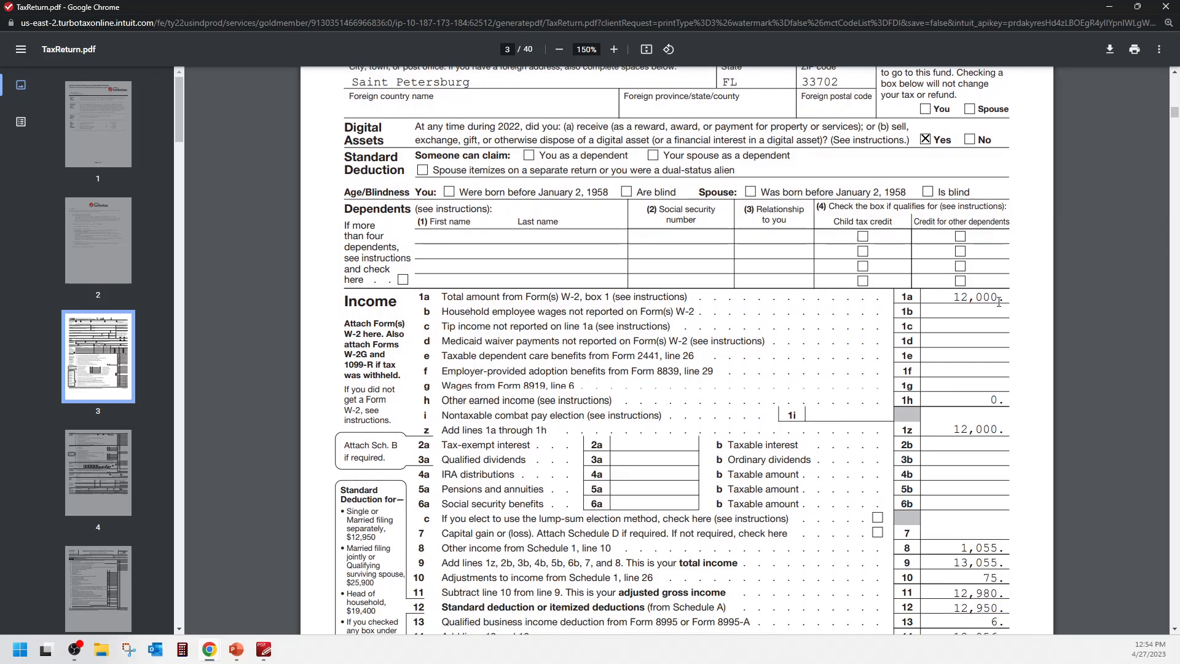
{"action": "scroll", "coordinate": [988, 369], "scroll_direction": "down", "scroll_amount": 6}
{"action": "scroll", "coordinate": [991, 371], "scroll_direction": "down", "scroll_amount": 20}
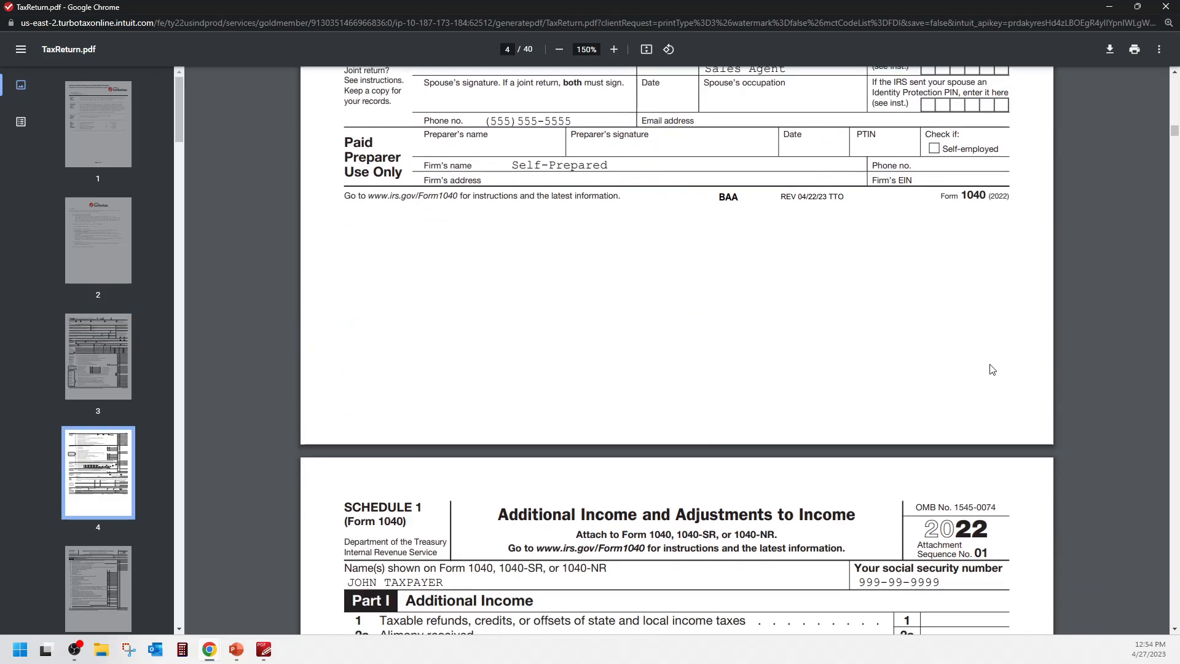
{"action": "scroll", "coordinate": [994, 369], "scroll_direction": "down", "scroll_amount": 20}
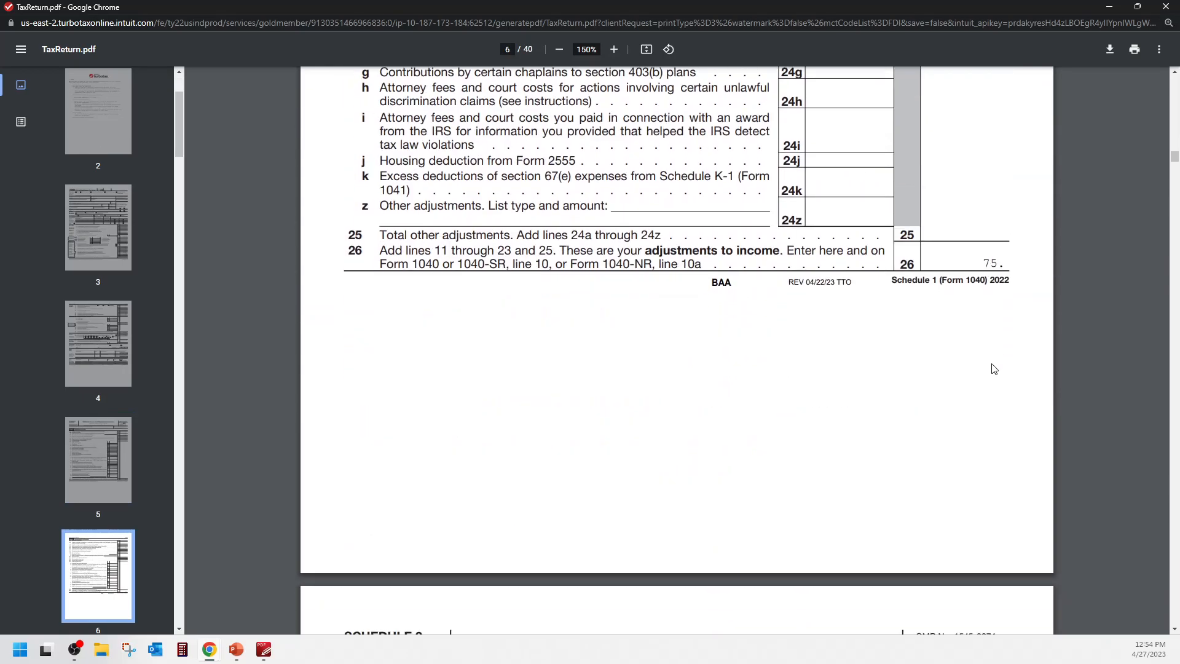
{"action": "scroll", "coordinate": [993, 369], "scroll_direction": "down", "scroll_amount": 20}
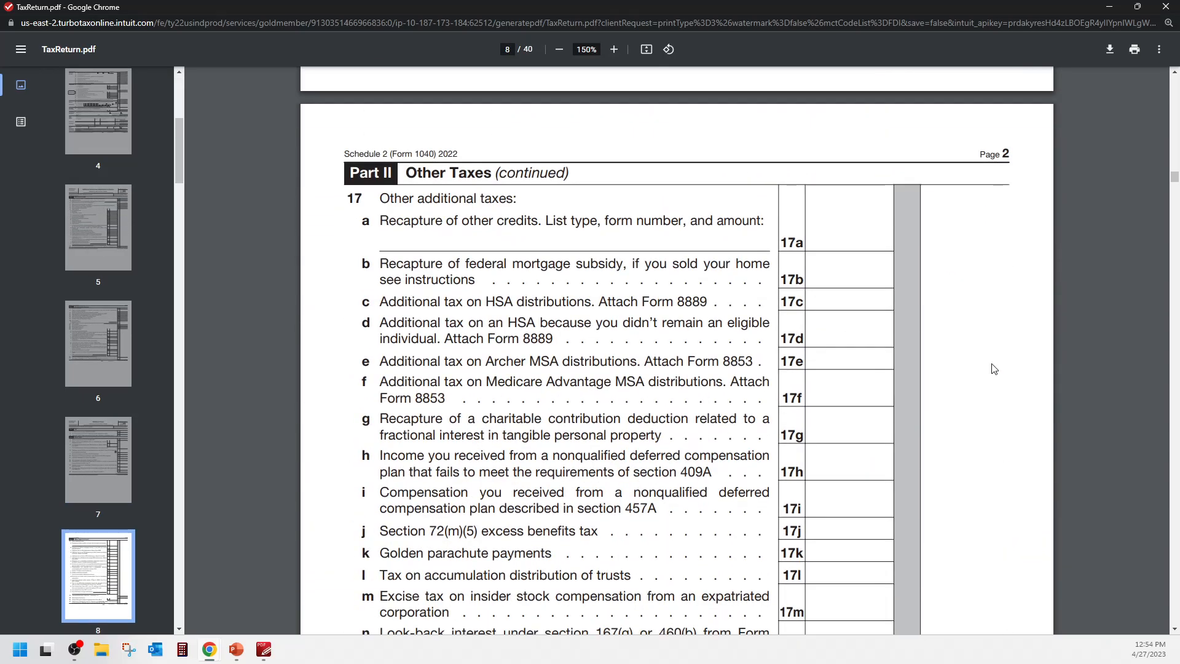
Examine the Schedule C business details and Part I income, including the business name and the cost of goods sold on line 4
{"action": "scroll", "coordinate": [994, 369], "scroll_direction": "down", "scroll_amount": 5}
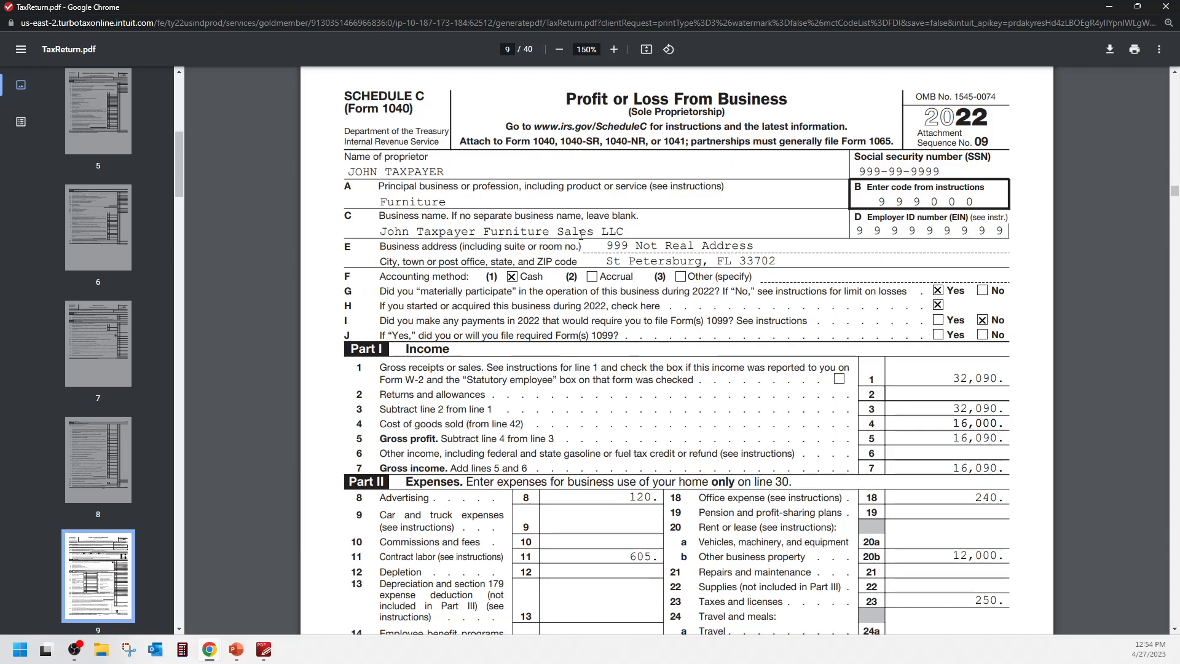
{"action": "left_click_drag", "start_coordinate": [401, 231], "coordinate": [627, 231]}
{"action": "left_click", "coordinate": [627, 231]}
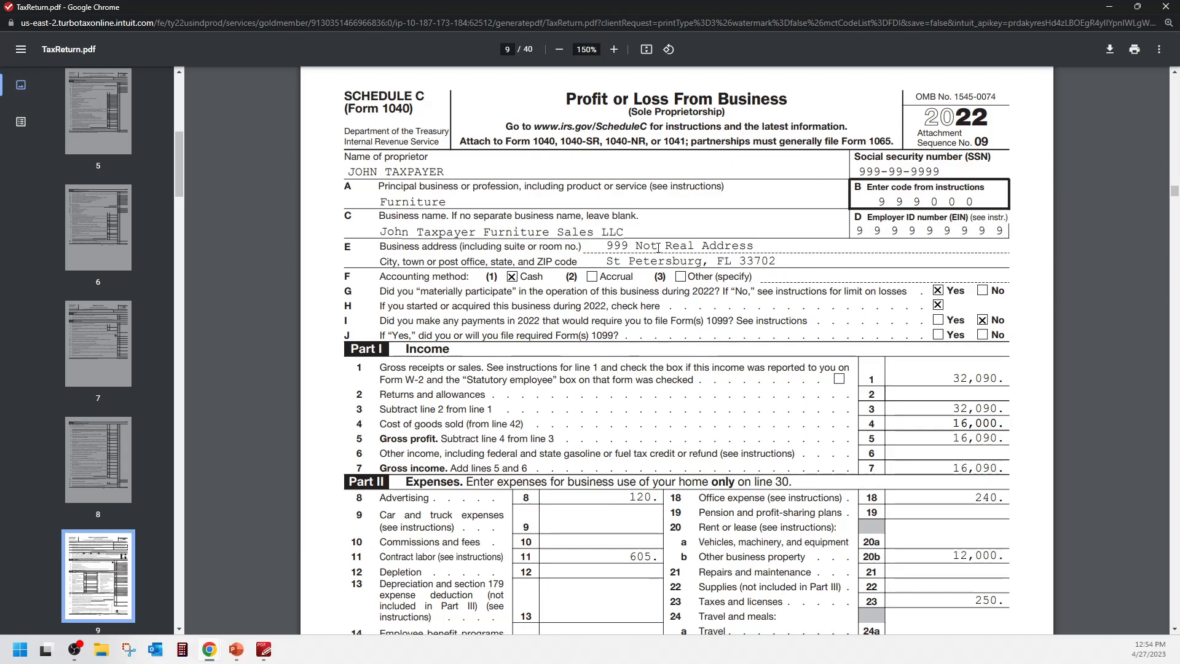
{"action": "scroll", "coordinate": [710, 353], "scroll_direction": "down", "scroll_amount": 1}
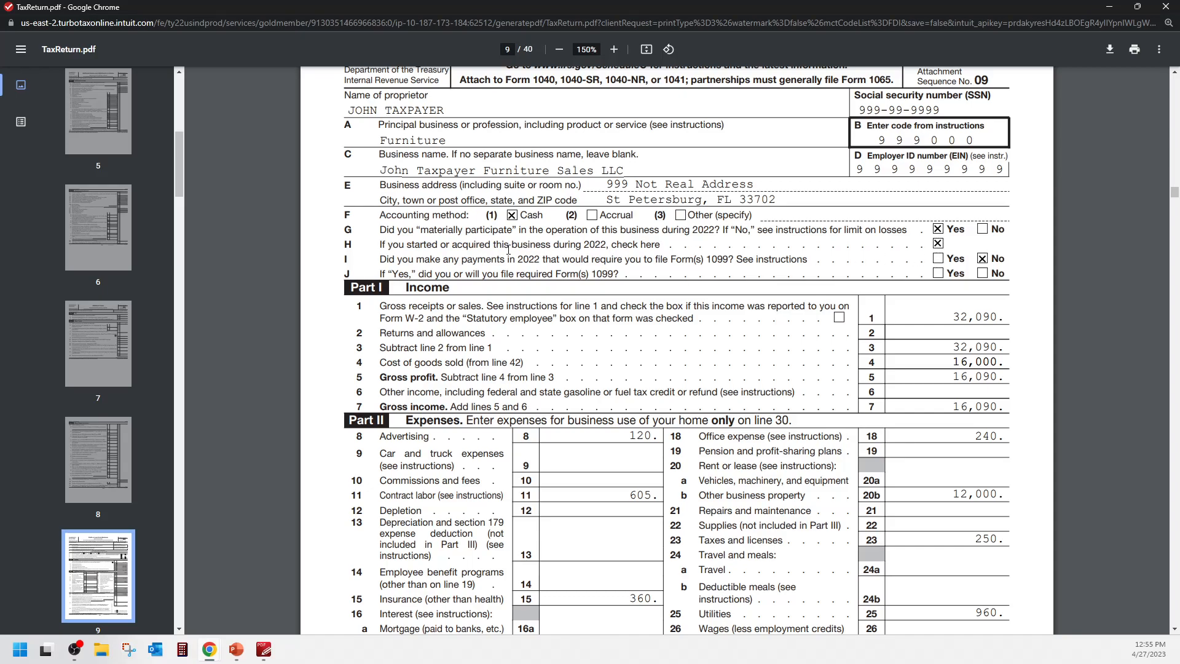
{"action": "scroll", "coordinate": [725, 266], "scroll_direction": "down", "scroll_amount": 2}
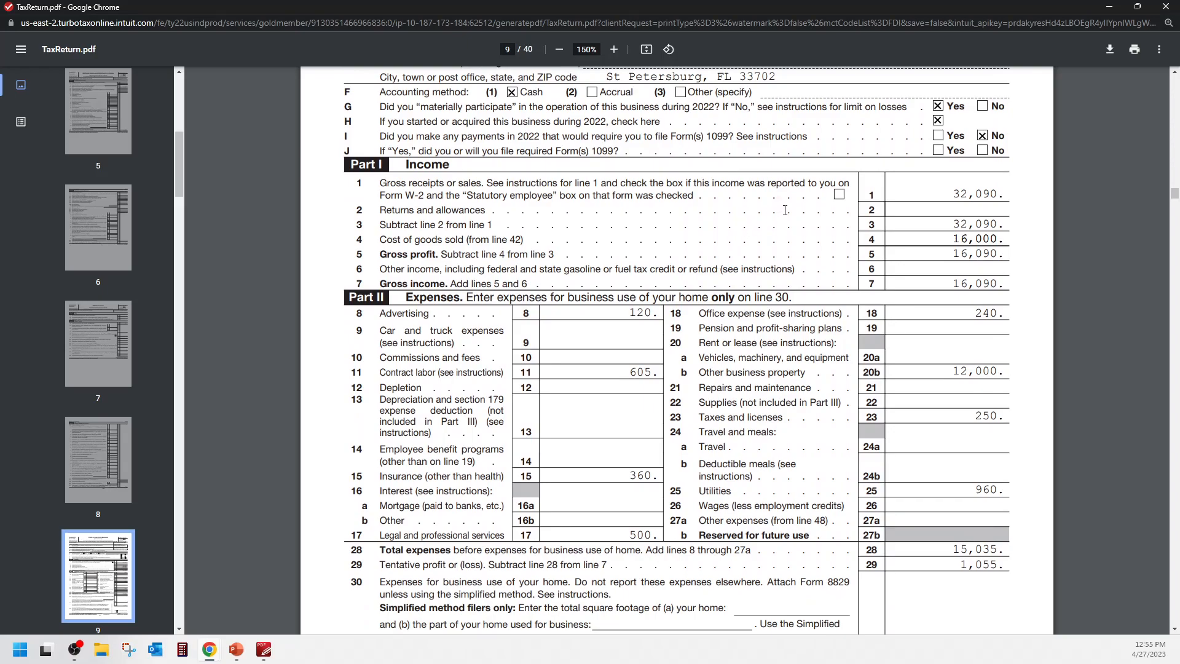
{"action": "scroll", "coordinate": [959, 239], "scroll_direction": "down", "scroll_amount": 1}
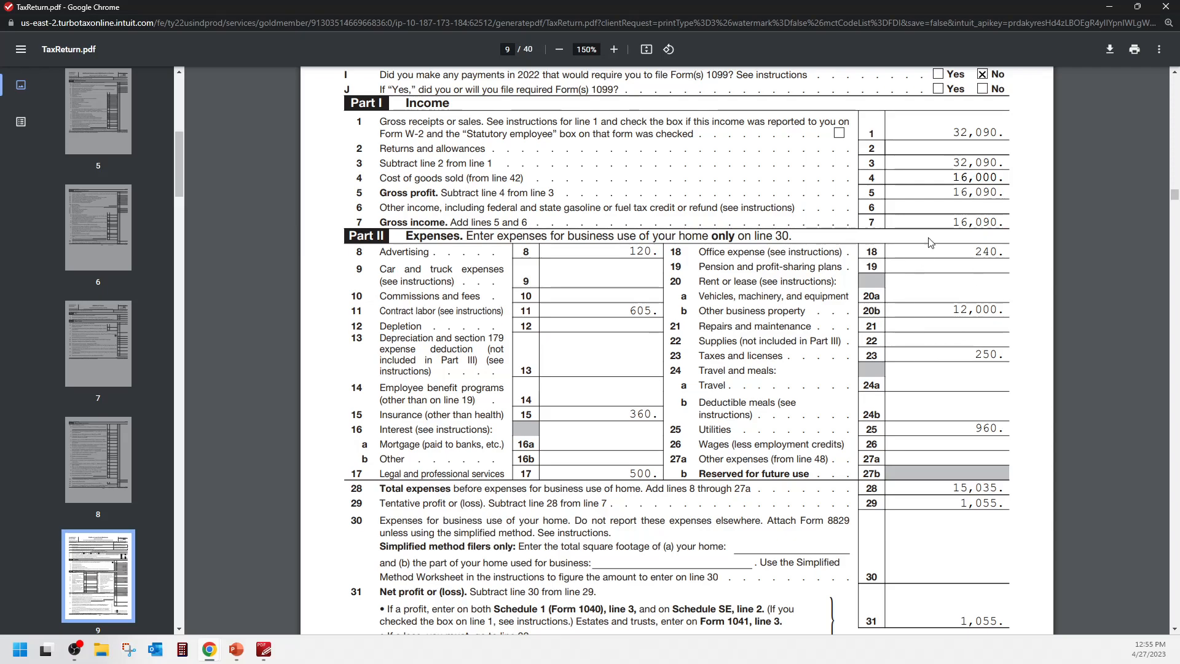
{"action": "left_click_drag", "start_coordinate": [1004, 178], "coordinate": [954, 178]}
{"action": "left_click", "coordinate": [931, 184]}
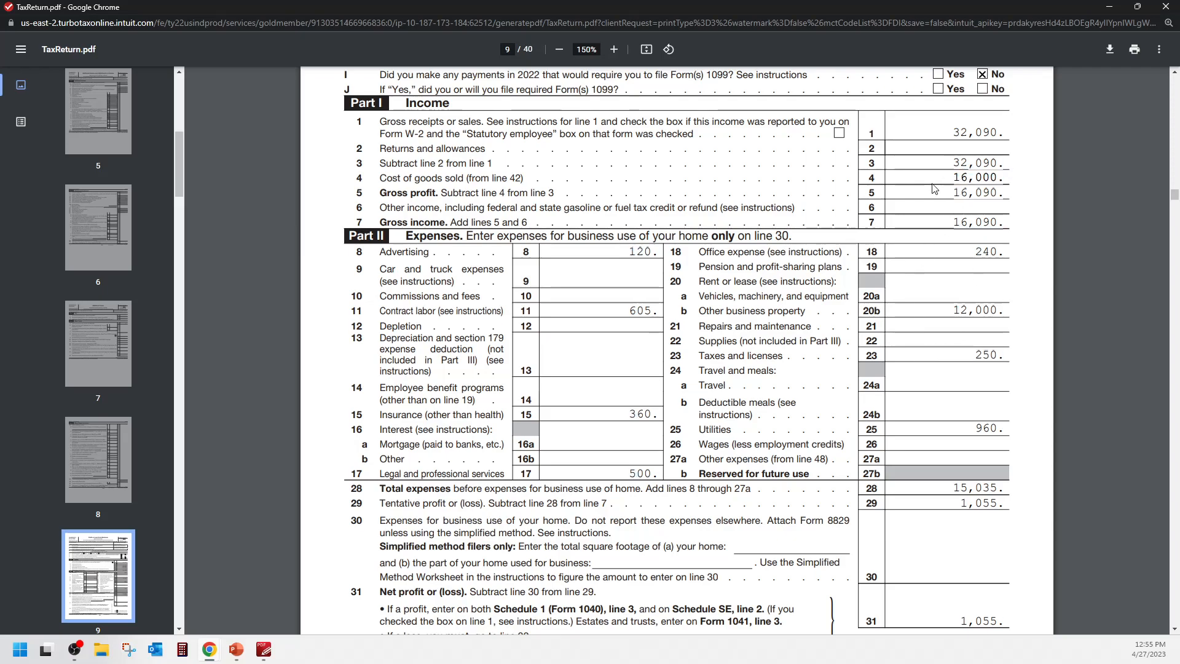
Check the Part III cost of goods sold calculation on Schedule C page 2 against the Part I income and Part II expenses
{"action": "scroll", "coordinate": [941, 233], "scroll_direction": "down", "scroll_amount": 7}
{"action": "scroll", "coordinate": [941, 236], "scroll_direction": "down", "scroll_amount": 4}
{"action": "scroll", "coordinate": [944, 238], "scroll_direction": "down", "scroll_amount": 1}
{"action": "scroll", "coordinate": [944, 238], "scroll_direction": "up", "scroll_amount": 1}
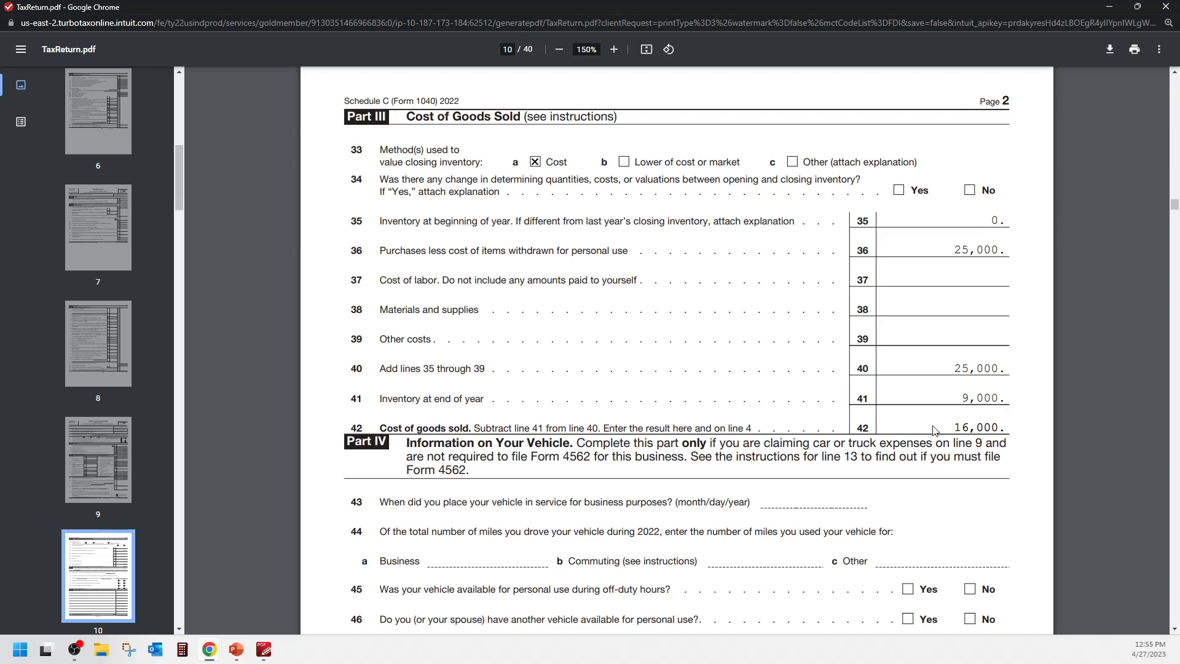
{"action": "scroll", "coordinate": [973, 413], "scroll_direction": "up", "scroll_amount": 10}
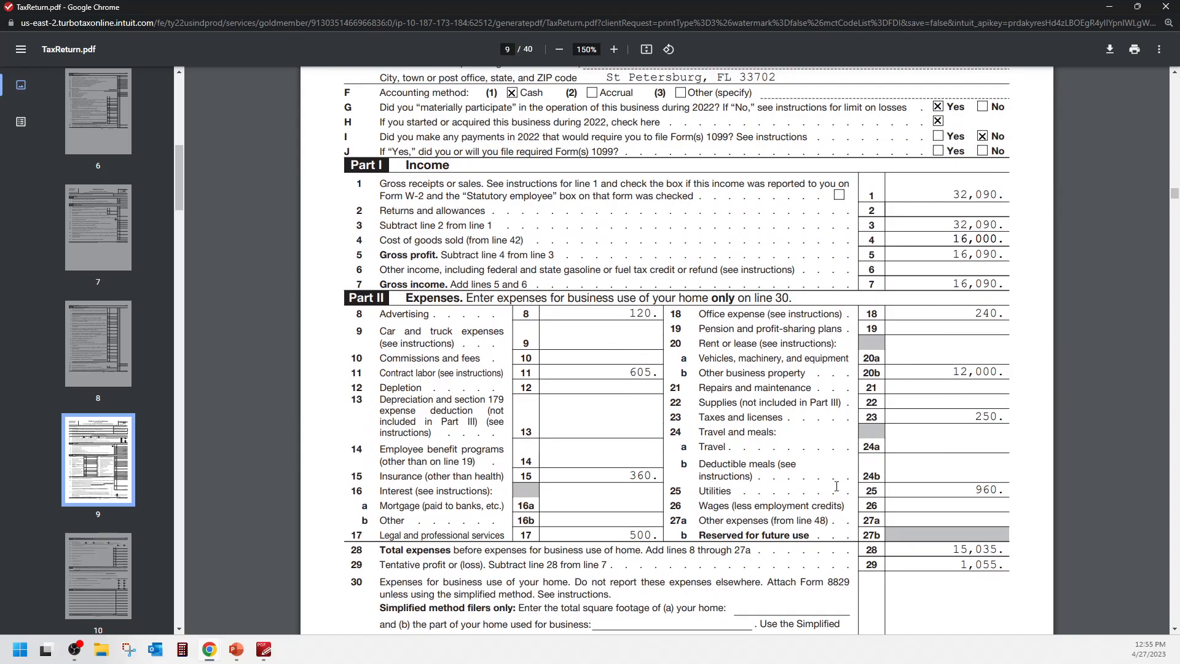
{"action": "scroll", "coordinate": [786, 528], "scroll_direction": "down", "scroll_amount": 2}
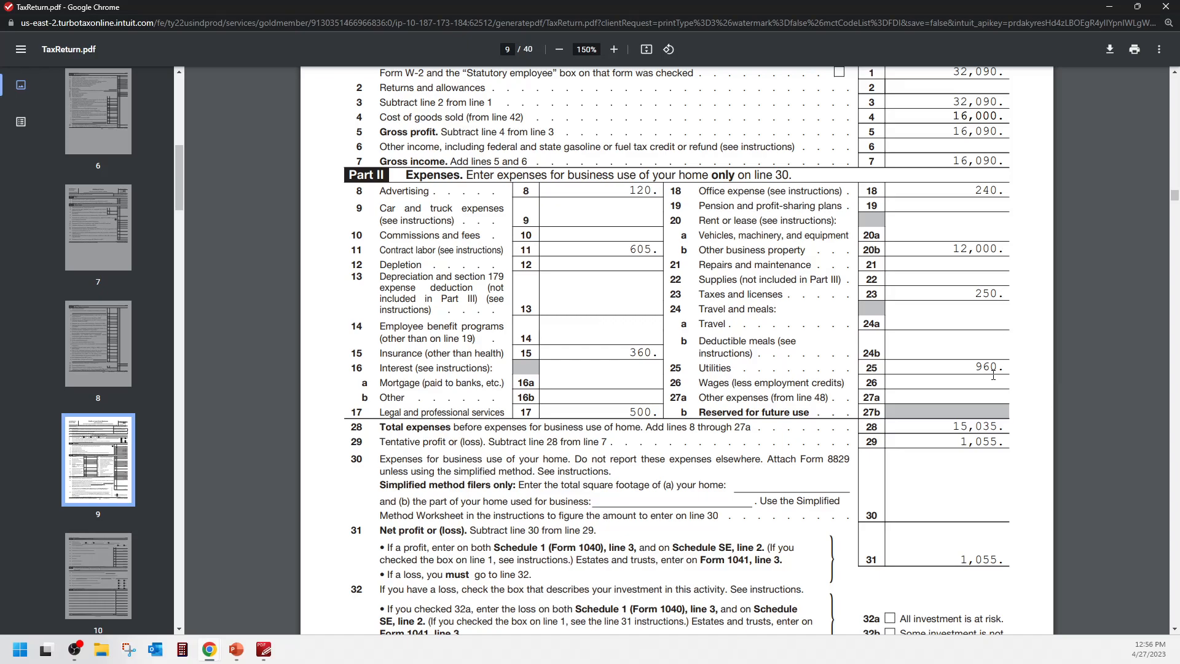
Trace the Schedule C net profit on line 31 into the self-employment tax and half-deduction calculations on Schedule SE
{"action": "scroll", "coordinate": [983, 345], "scroll_direction": "down", "scroll_amount": 2}
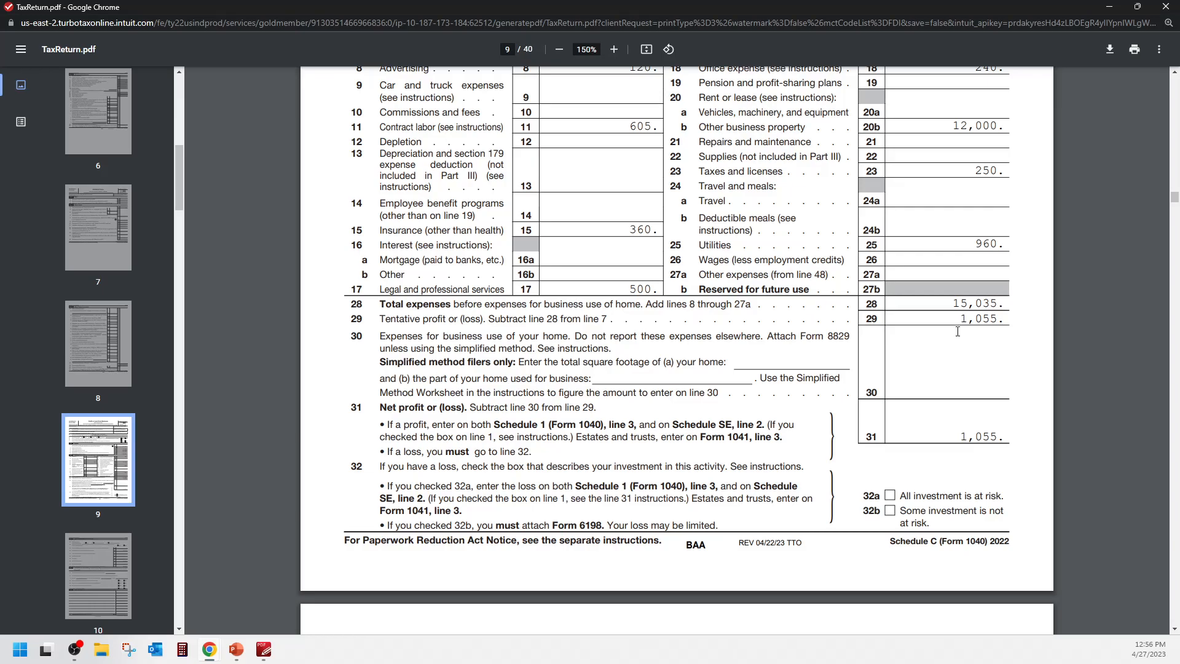
{"action": "key", "text": "alt+Tab"}
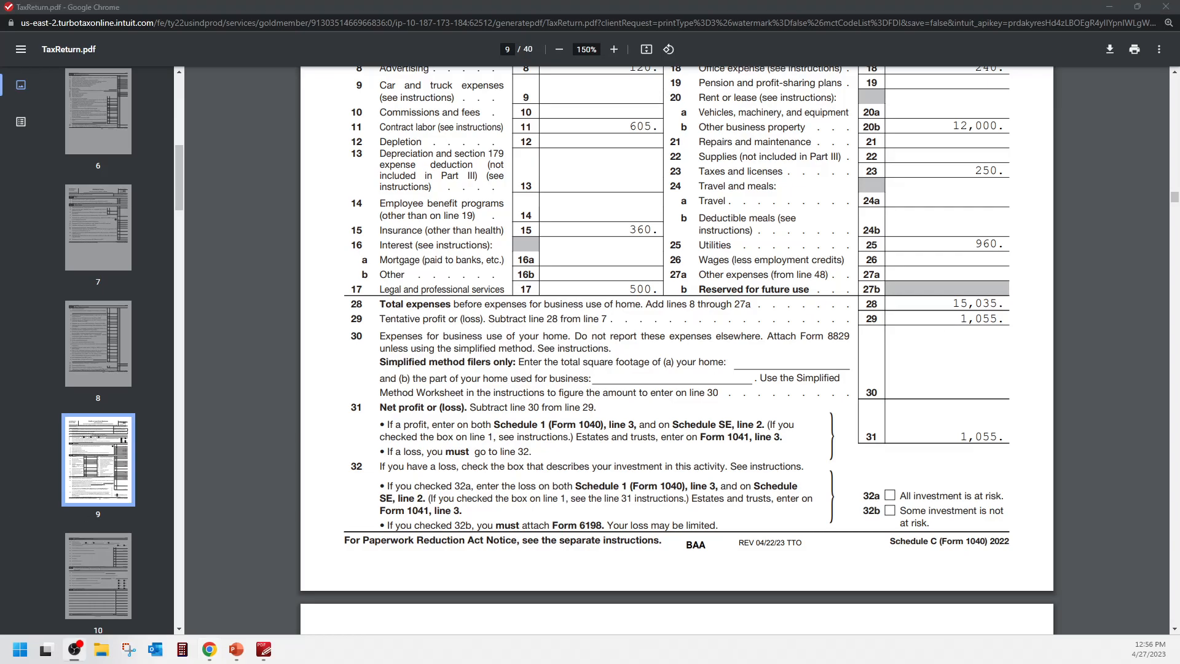
{"action": "scroll", "coordinate": [588, 429], "scroll_direction": "down", "scroll_amount": 12}
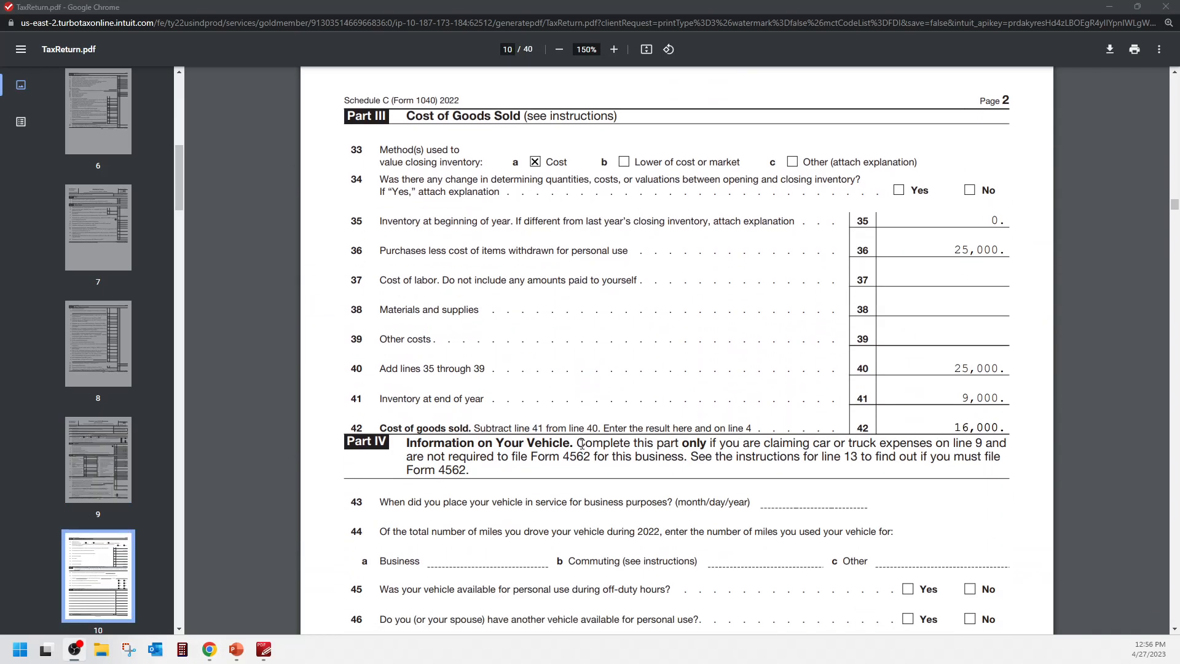
{"action": "scroll", "coordinate": [588, 430], "scroll_direction": "down", "scroll_amount": 10}
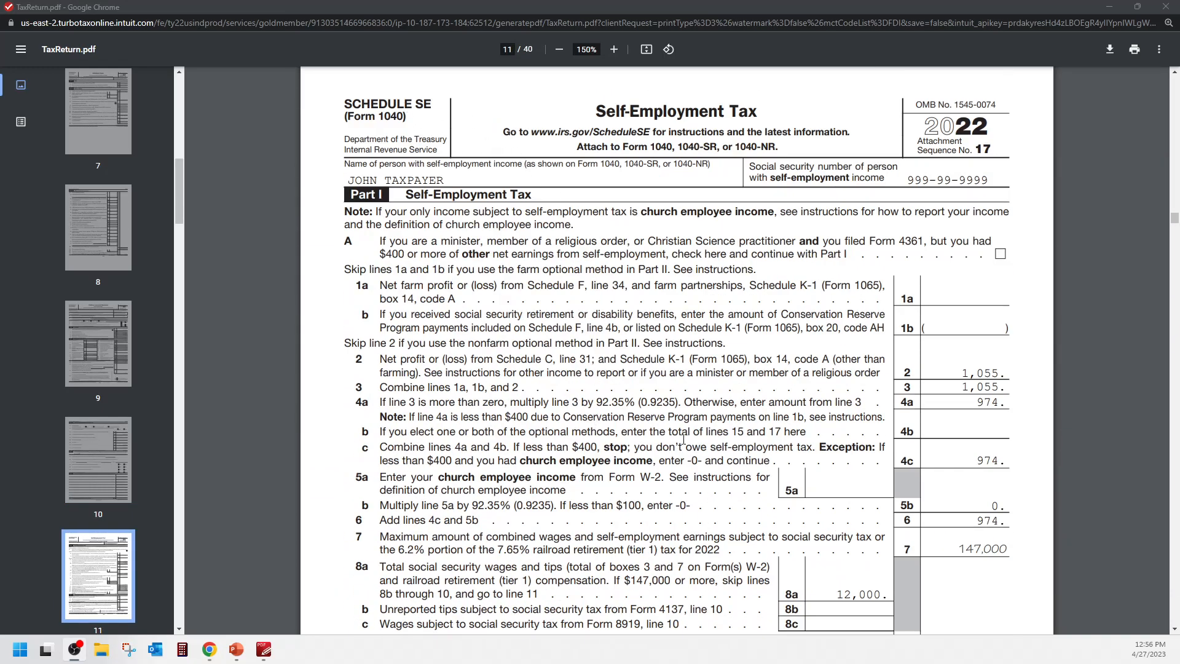
{"action": "scroll", "coordinate": [683, 439], "scroll_direction": "down", "scroll_amount": 1}
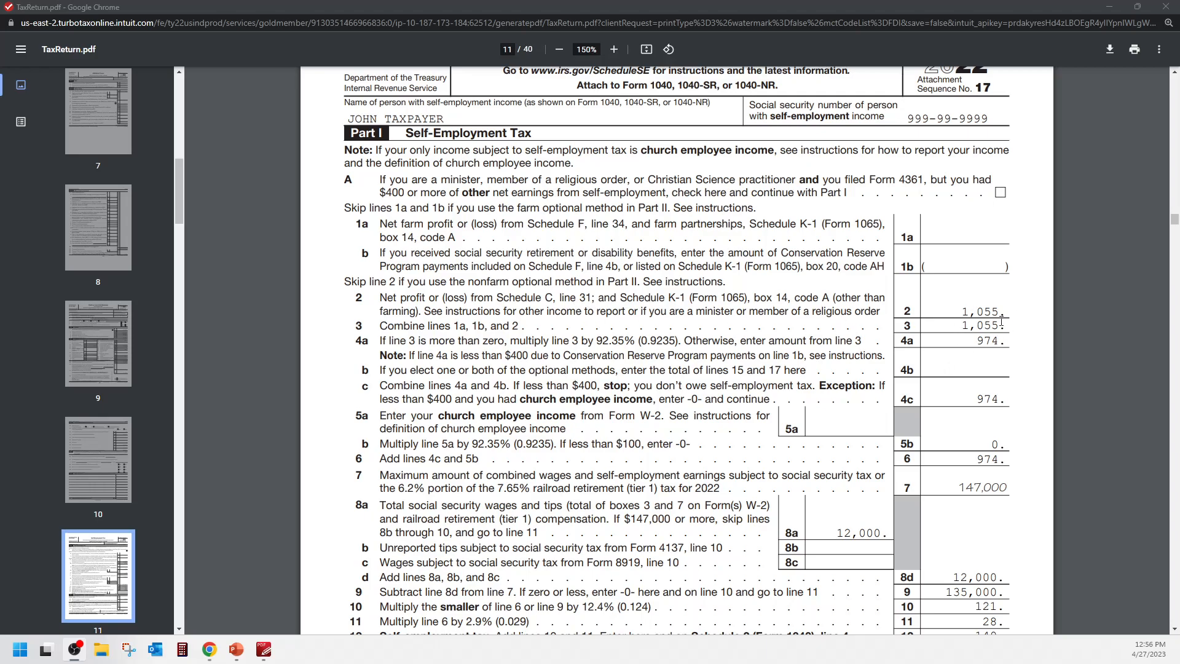
{"action": "scroll", "coordinate": [1070, 390], "scroll_direction": "down", "scroll_amount": 3}
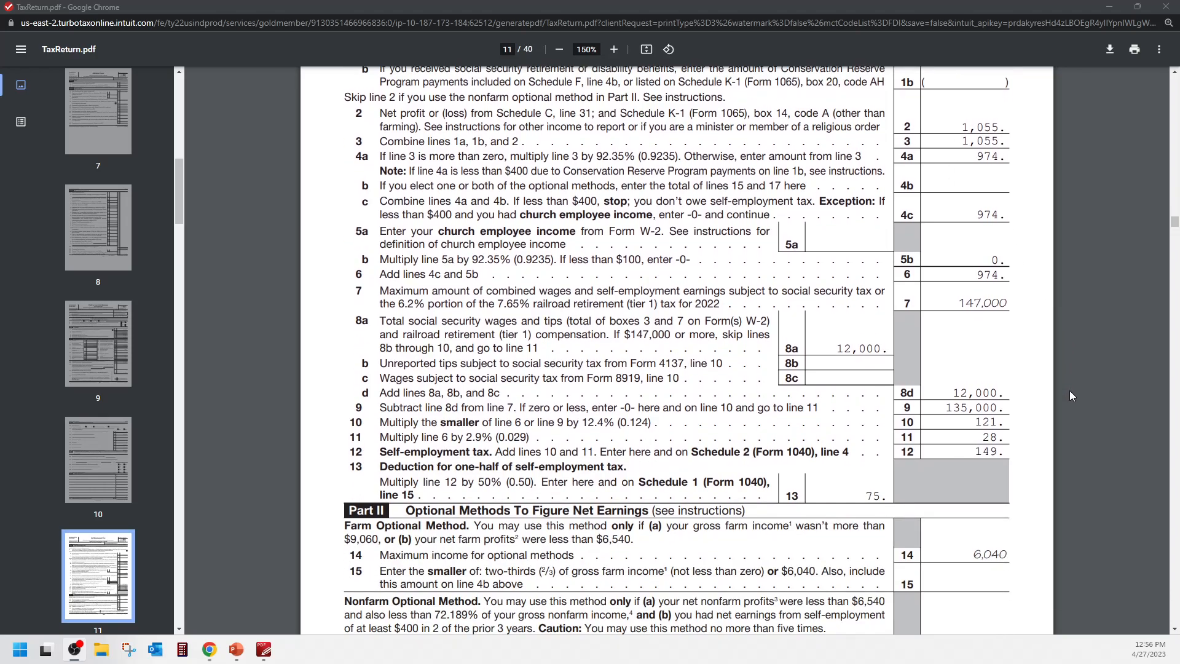
{"action": "scroll", "coordinate": [1070, 395], "scroll_direction": "up", "scroll_amount": 1}
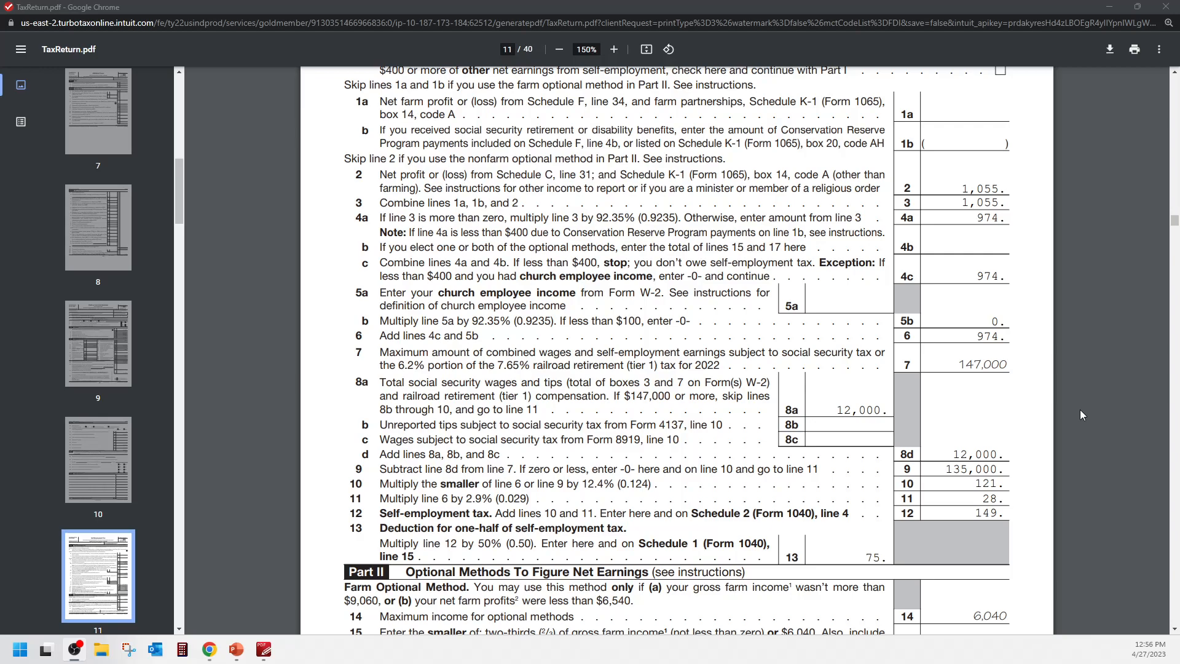
{"action": "scroll", "coordinate": [1080, 418], "scroll_direction": "down", "scroll_amount": 1}
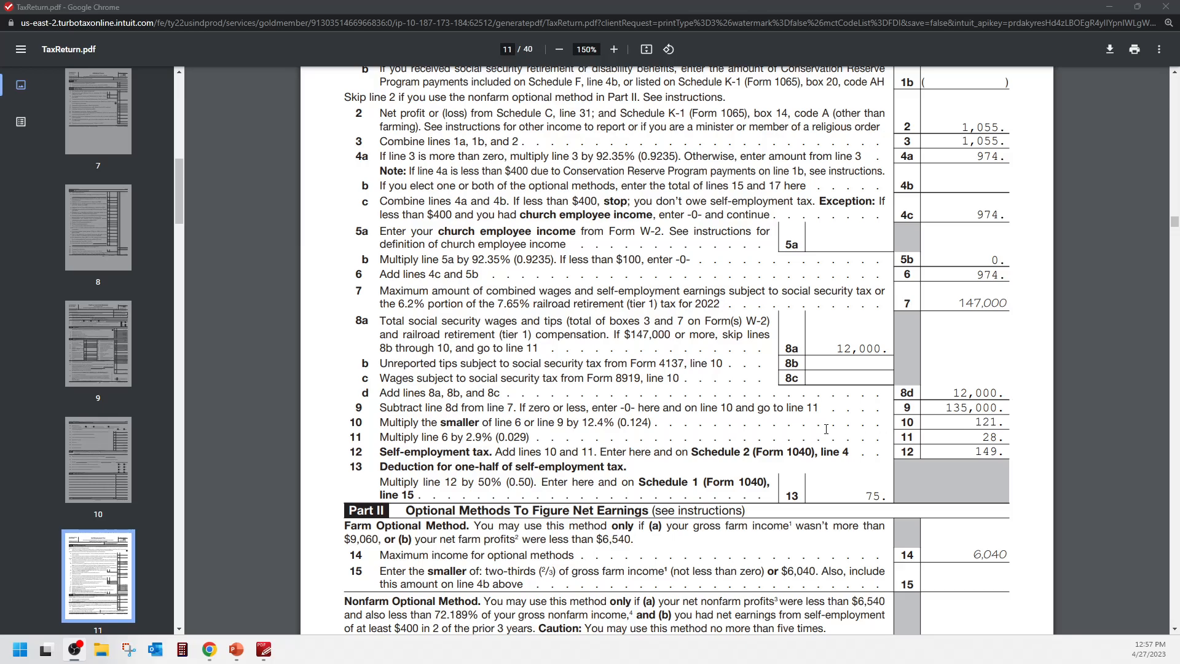
Check the self-employment tax on Schedule 2 line 4 and the adjustments to income on Schedule 1 line 26
{"action": "scroll", "coordinate": [705, 409], "scroll_direction": "up", "scroll_amount": 20}
{"action": "scroll", "coordinate": [706, 409], "scroll_direction": "up", "scroll_amount": 20}
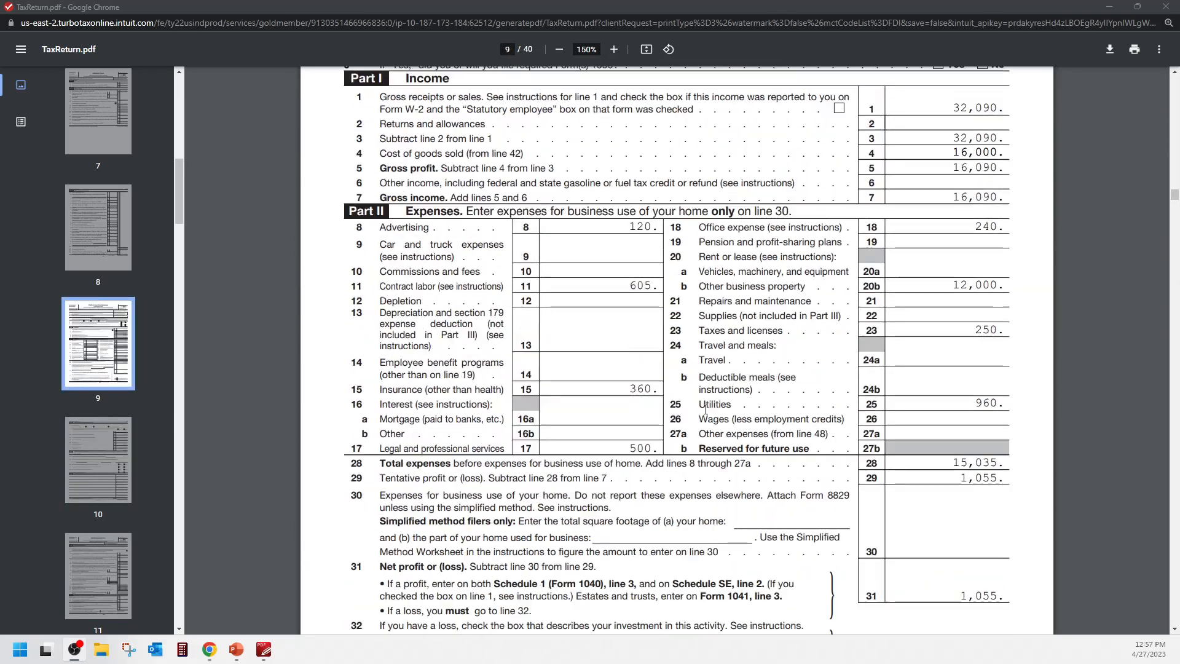
{"action": "scroll", "coordinate": [706, 409], "scroll_direction": "up", "scroll_amount": 12}
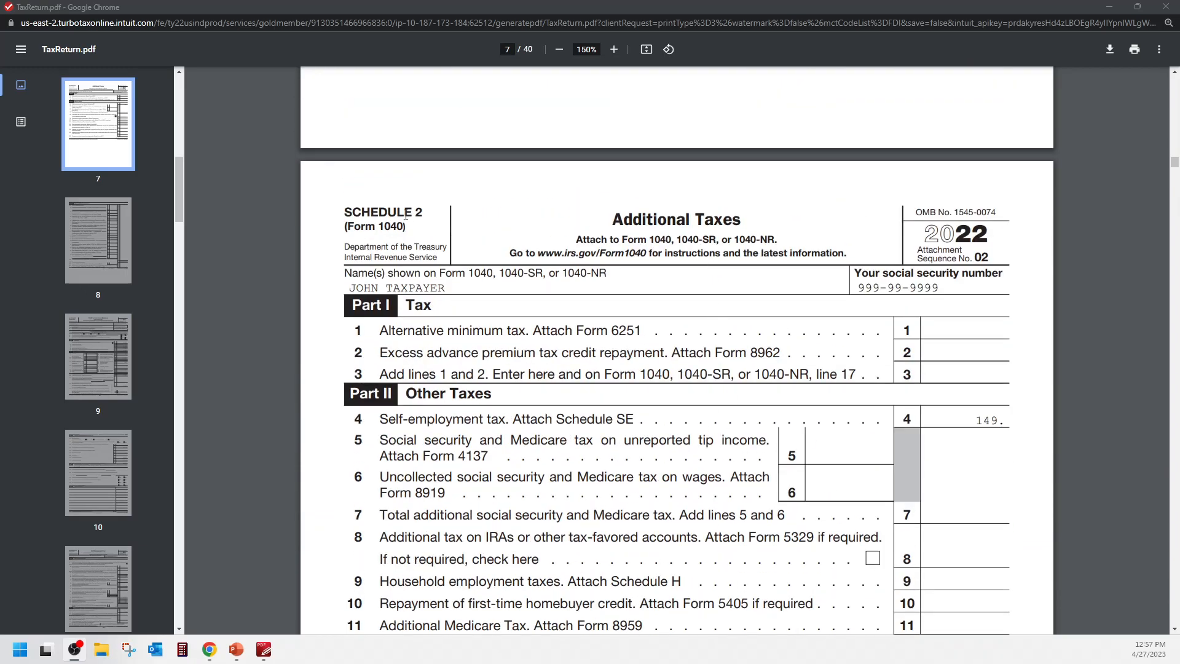
{"action": "scroll", "coordinate": [816, 471], "scroll_direction": "down", "scroll_amount": 1}
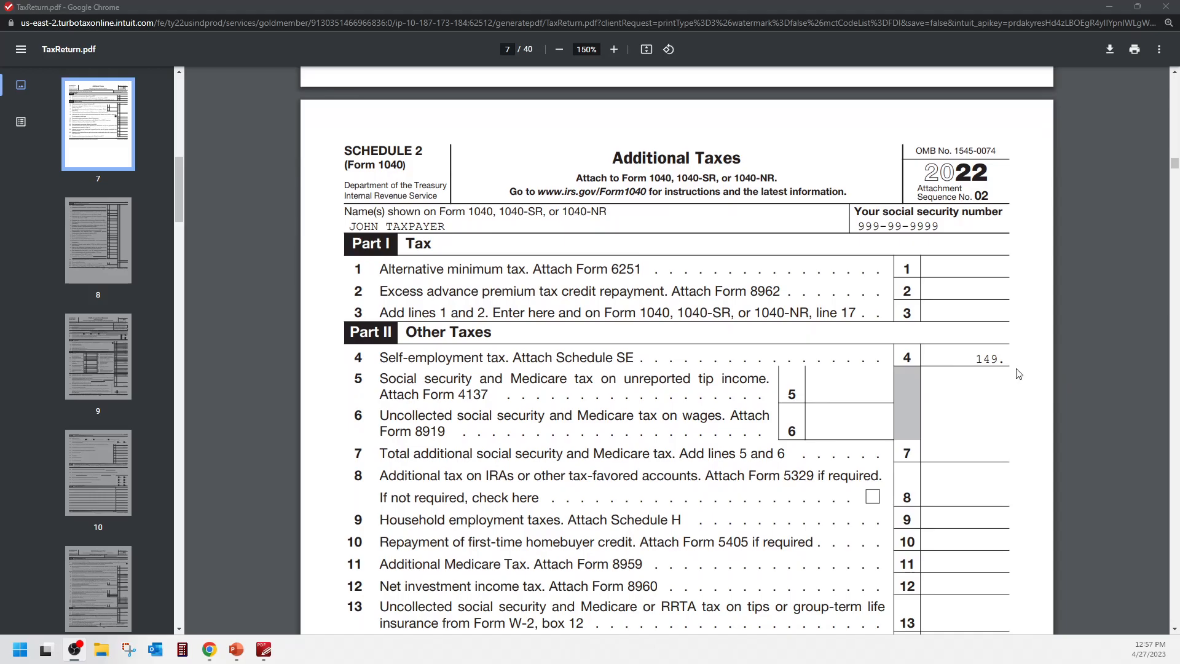
{"action": "scroll", "coordinate": [963, 459], "scroll_direction": "up", "scroll_amount": 20}
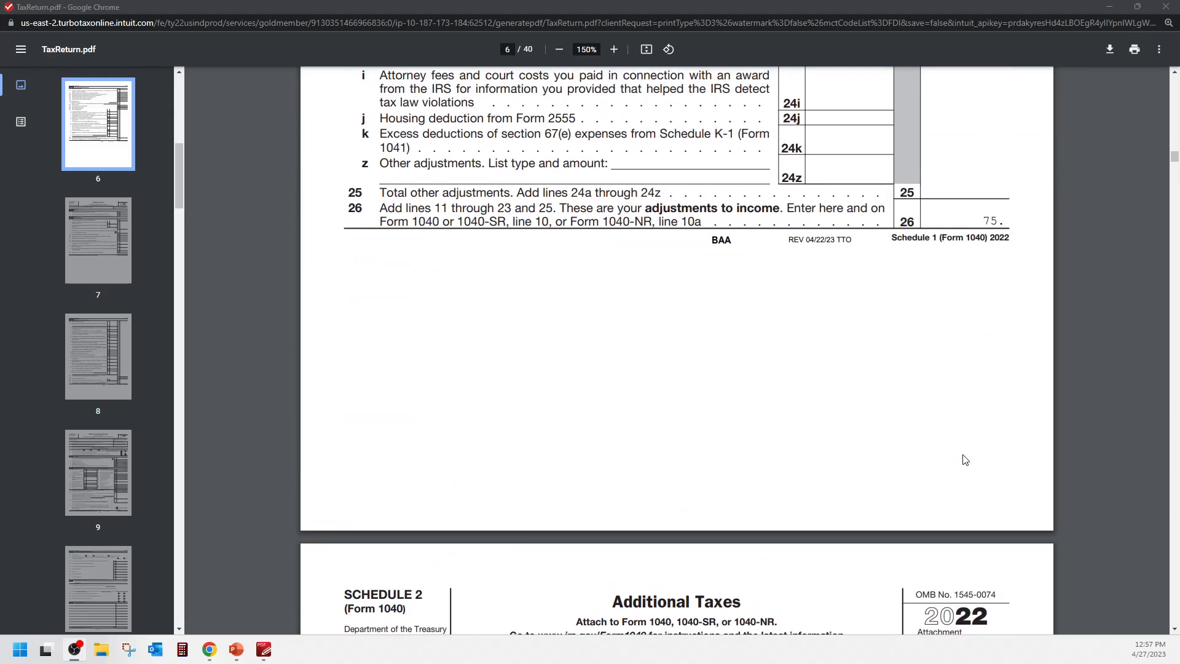
Examine Form 1040 from W-2 wages and Schedule 1 income through deductions and taxable income to total tax, payments and refund
{"action": "scroll", "coordinate": [965, 460], "scroll_direction": "up", "scroll_amount": 15}
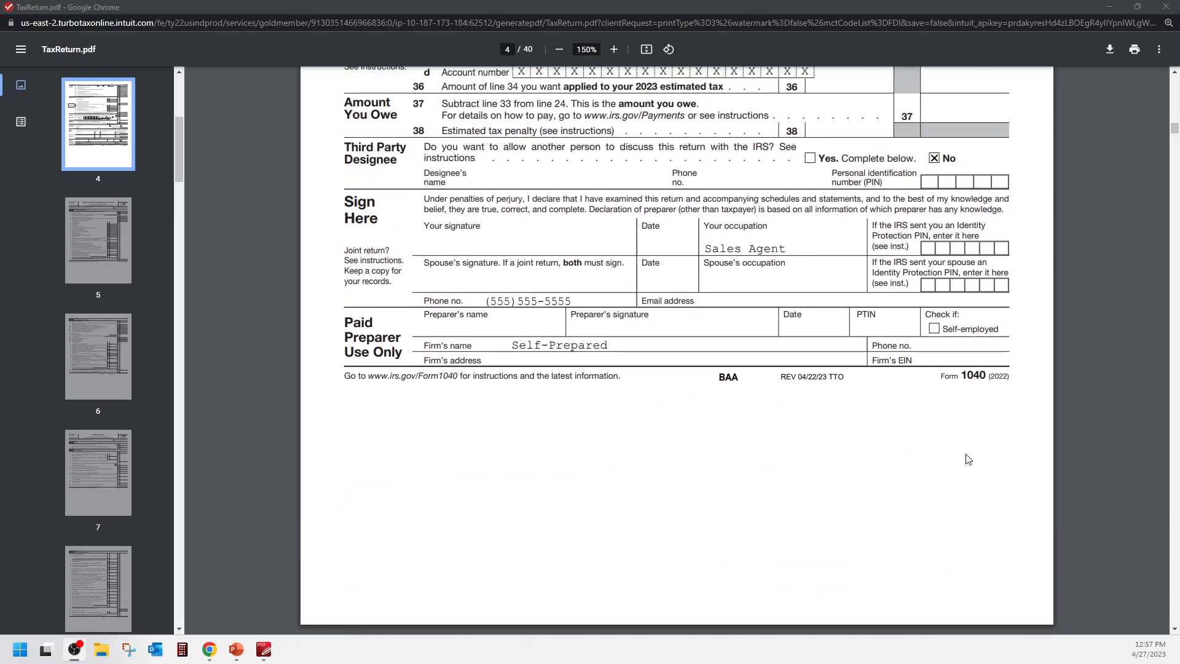
{"action": "scroll", "coordinate": [970, 460], "scroll_direction": "down", "scroll_amount": 1}
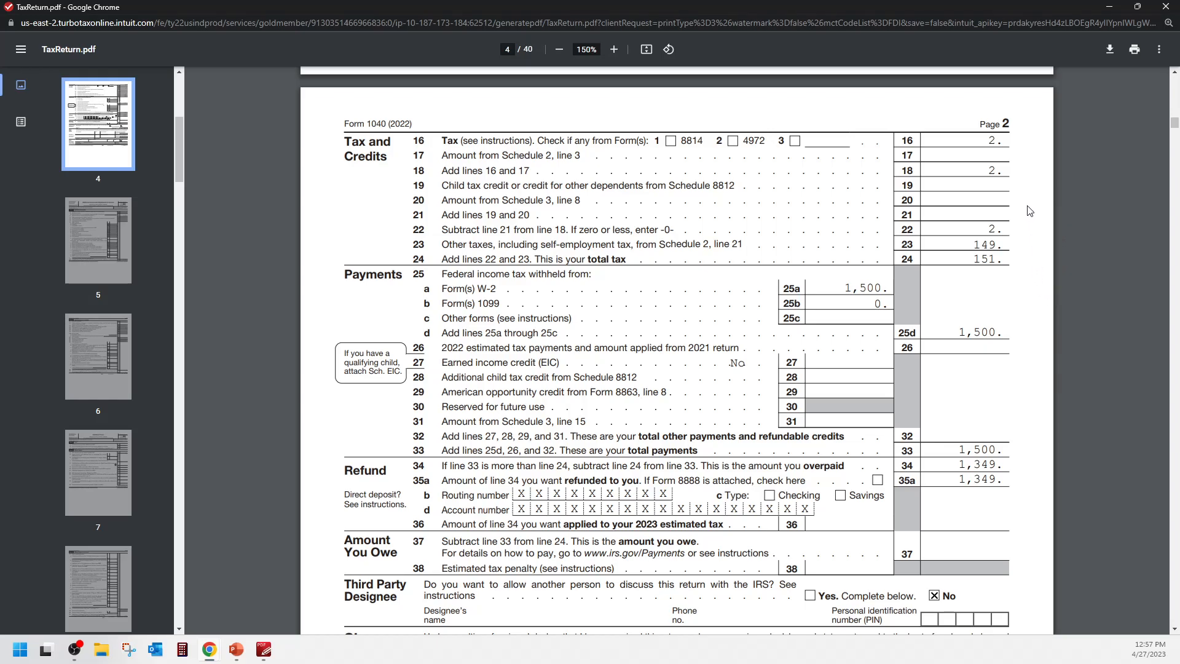
{"action": "scroll", "coordinate": [1030, 307], "scroll_direction": "up", "scroll_amount": 5}
{"action": "scroll", "coordinate": [1030, 320], "scroll_direction": "up", "scroll_amount": 3}
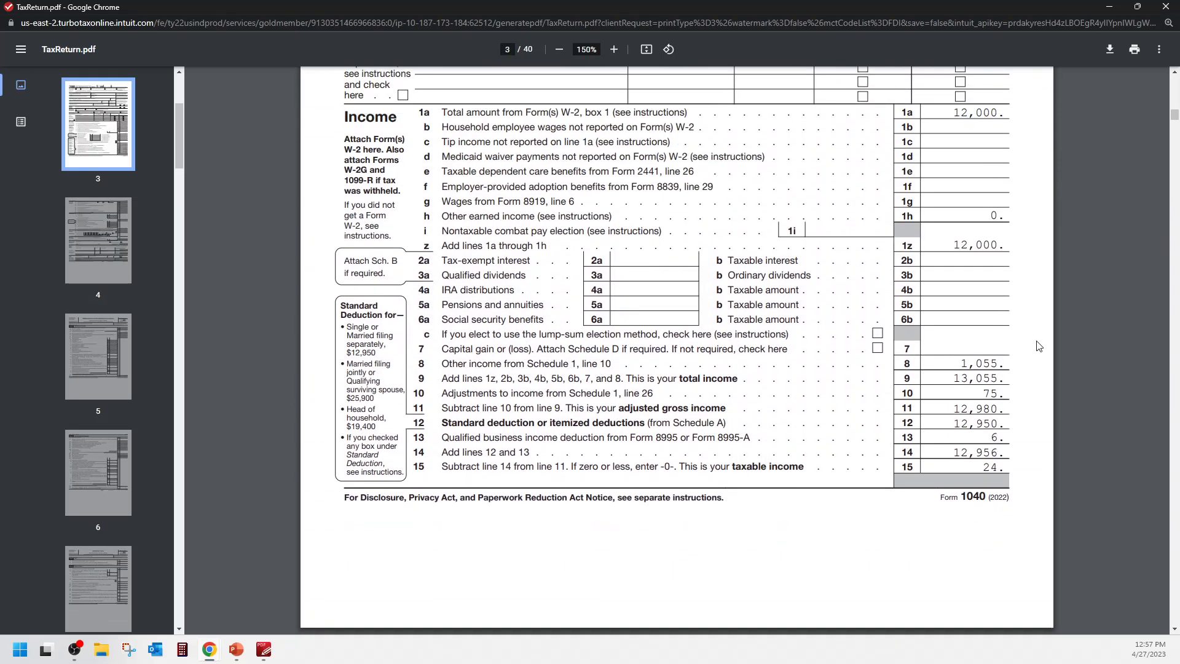
{"action": "scroll", "coordinate": [1039, 346], "scroll_direction": "up", "scroll_amount": 1}
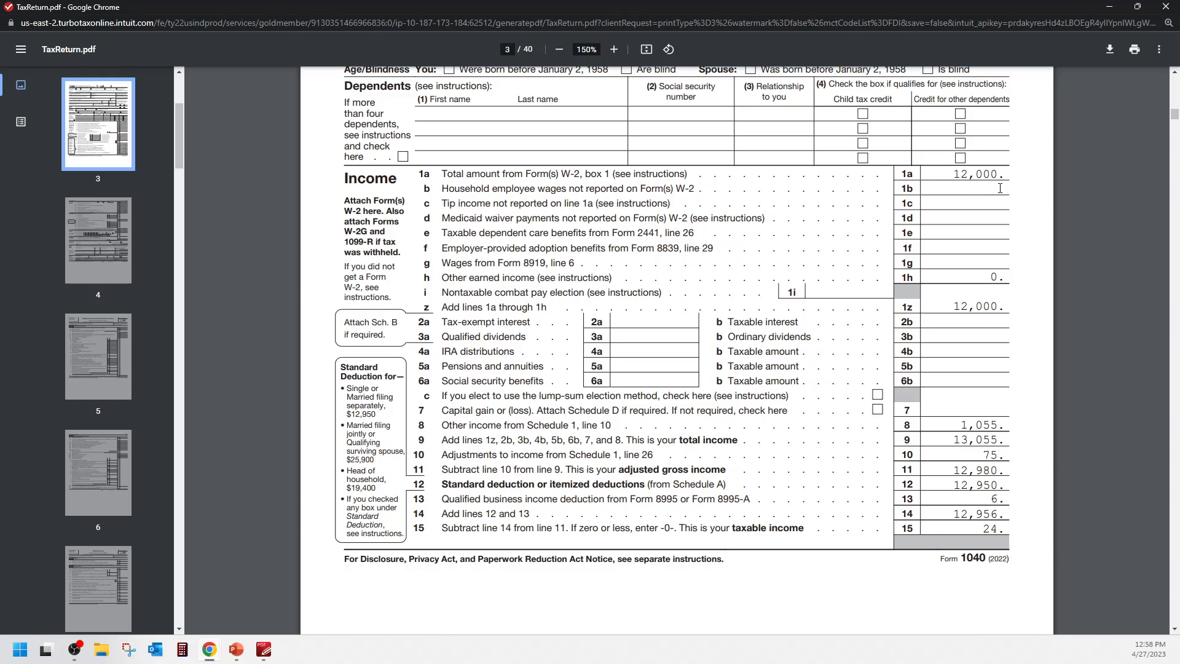
{"action": "scroll", "coordinate": [1036, 321], "scroll_direction": "down", "scroll_amount": 1}
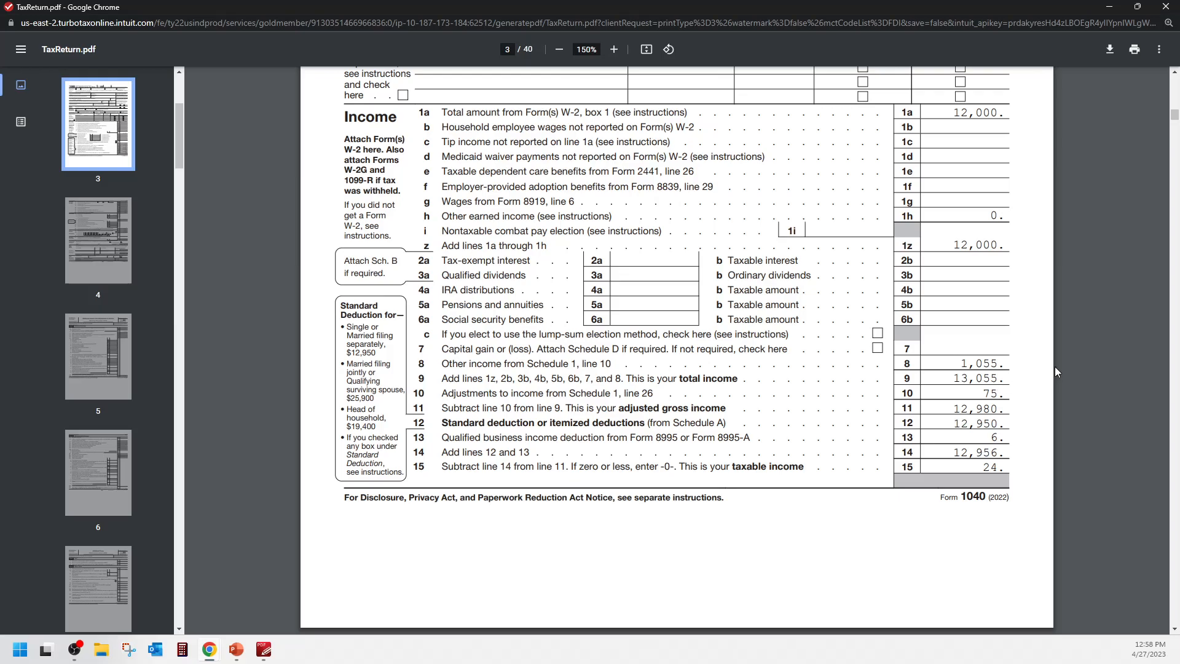
{"action": "scroll", "coordinate": [1057, 372], "scroll_direction": "down", "scroll_amount": 1}
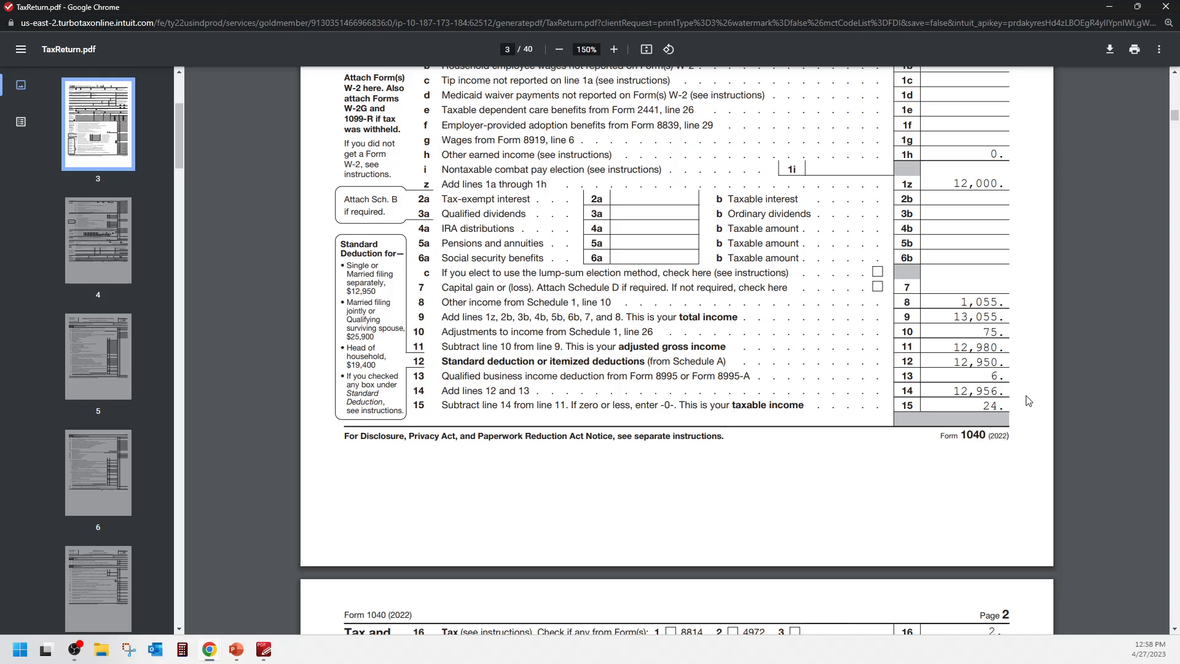
{"action": "scroll", "coordinate": [1028, 401], "scroll_direction": "down", "scroll_amount": 7}
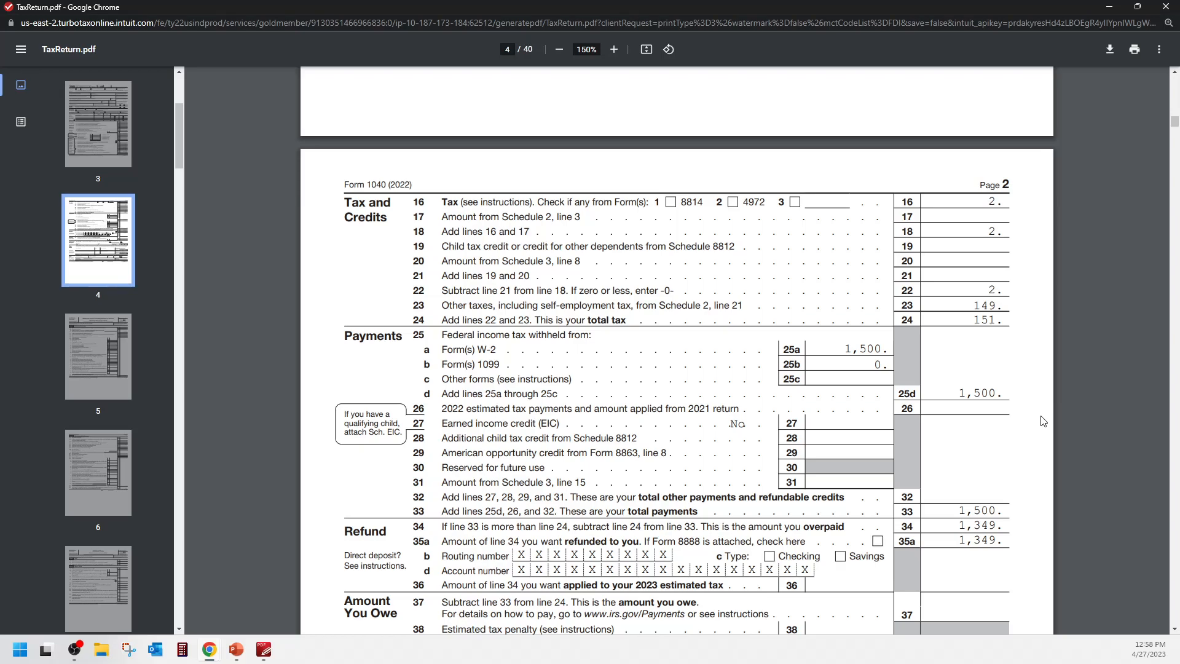
{"action": "scroll", "coordinate": [1045, 421], "scroll_direction": "down", "scroll_amount": 1}
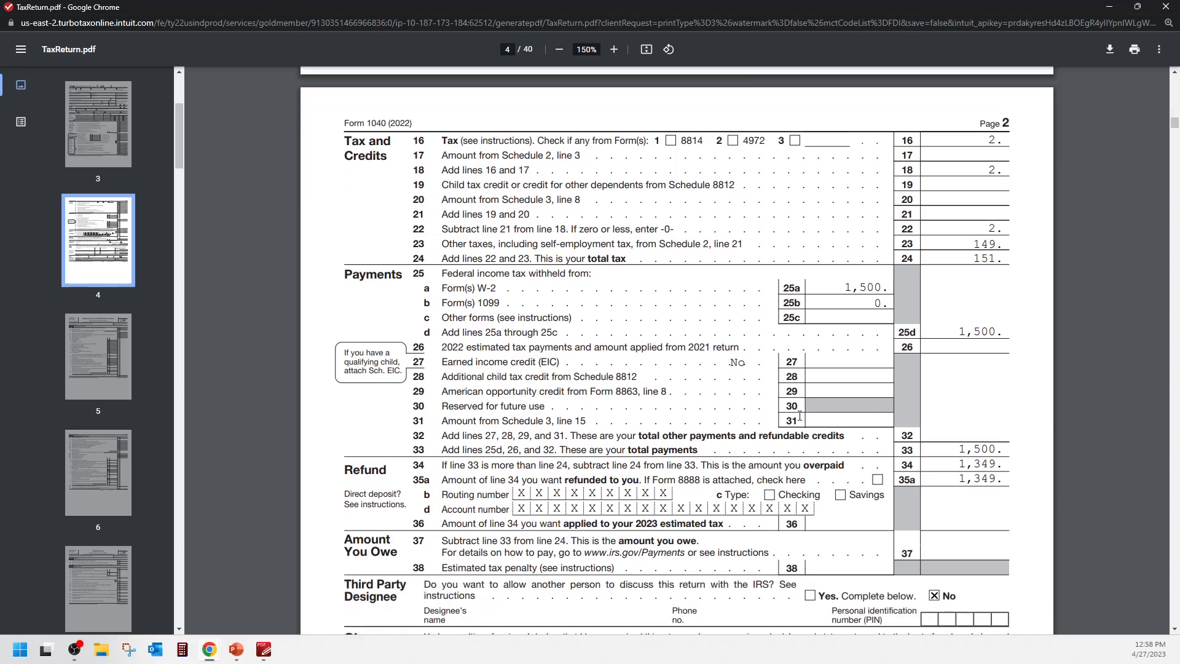
Close TaxReturn.pdf and return to the TurboTax Print Center
{"action": "scroll", "coordinate": [799, 415], "scroll_direction": "up", "scroll_amount": 6}
{"action": "scroll", "coordinate": [799, 442], "scroll_direction": "up", "scroll_amount": 8}
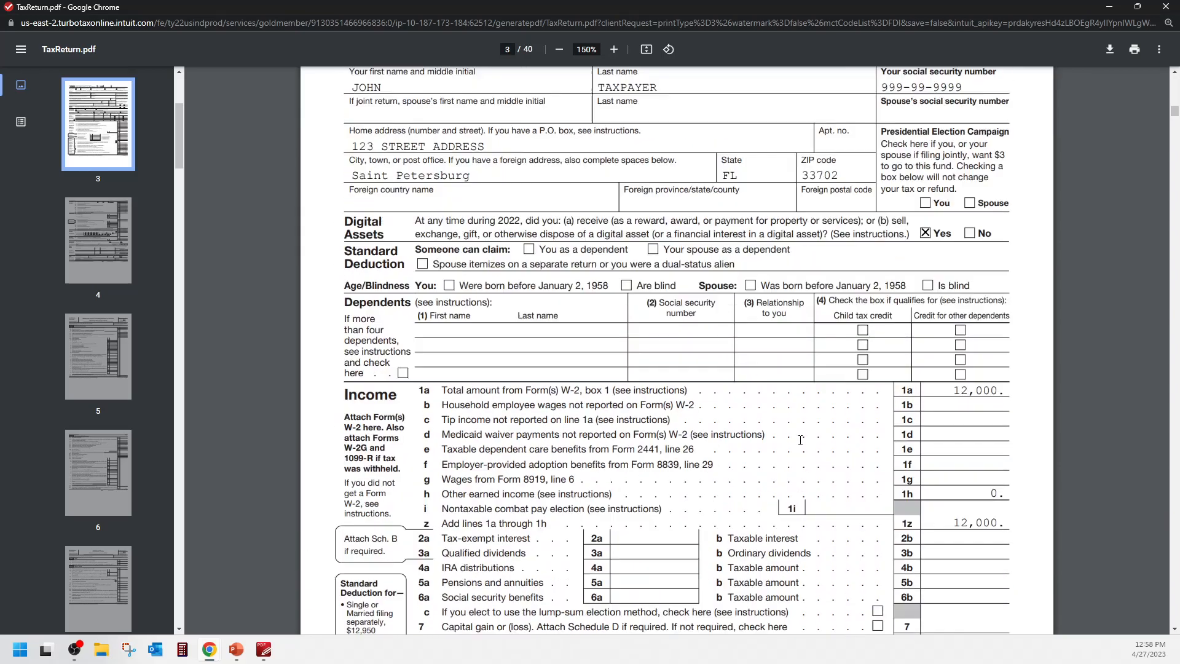
{"action": "left_click", "coordinate": [1166, 7]}
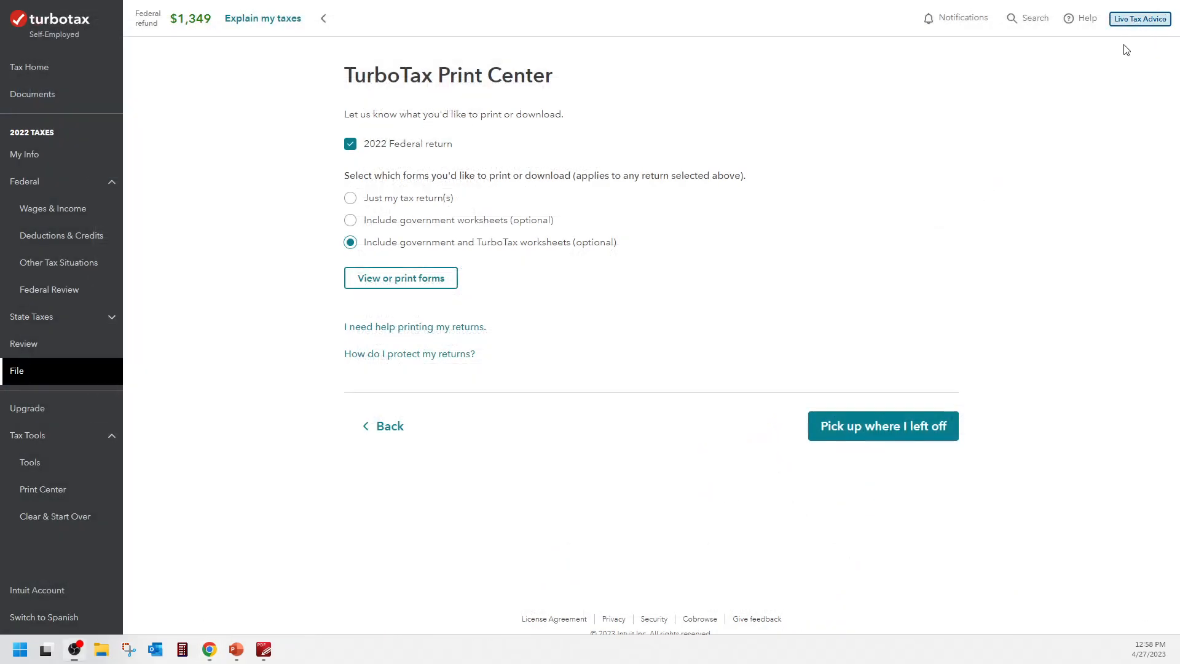